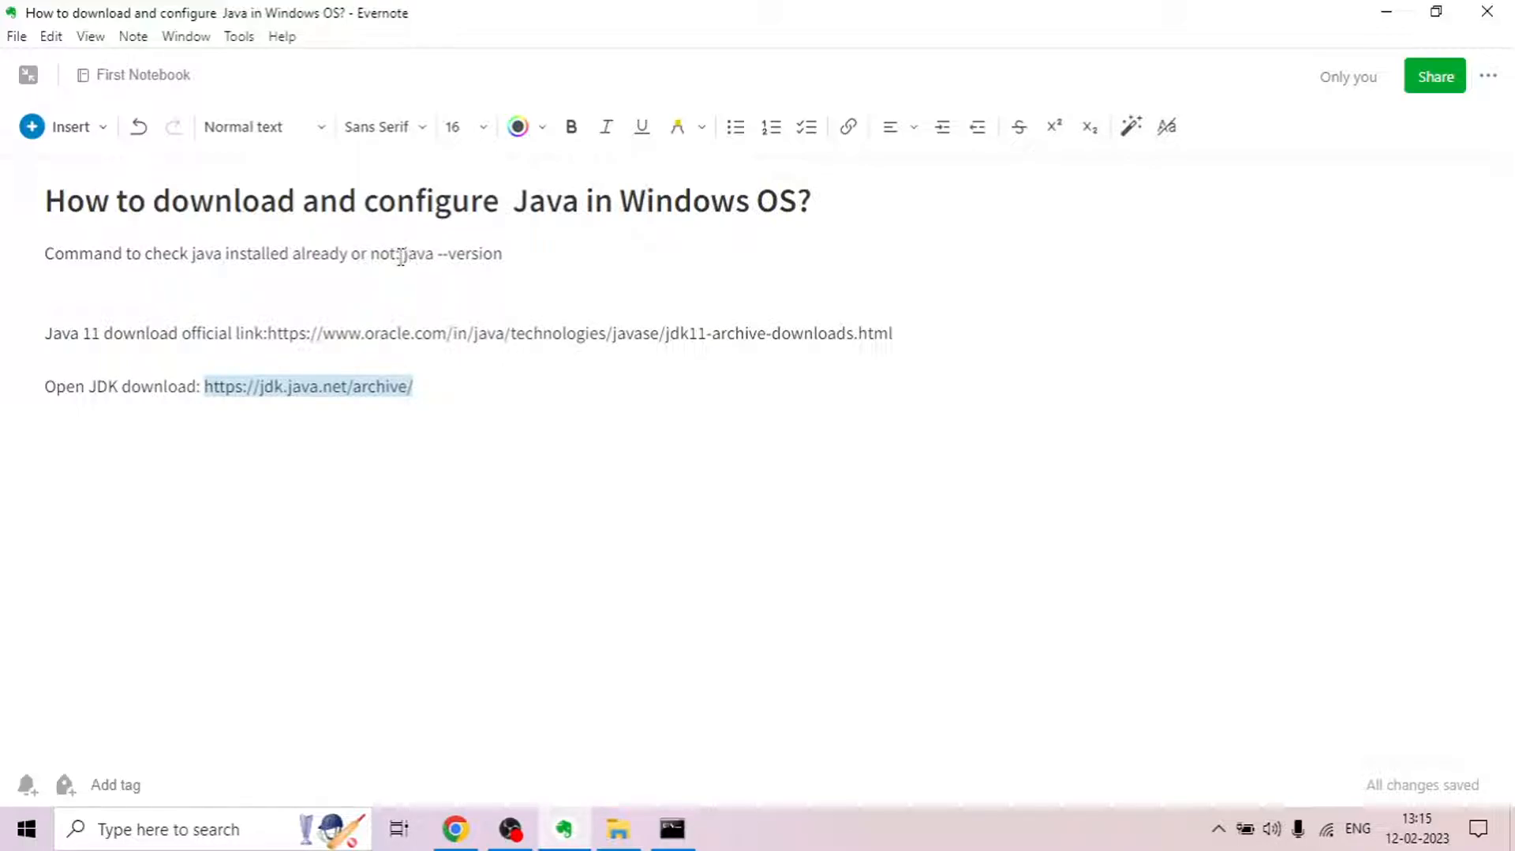
Copy the Java check command from the note and run java --version in Command Prompt.
drag(405, 259, 532, 254)
key(ctrl+c)
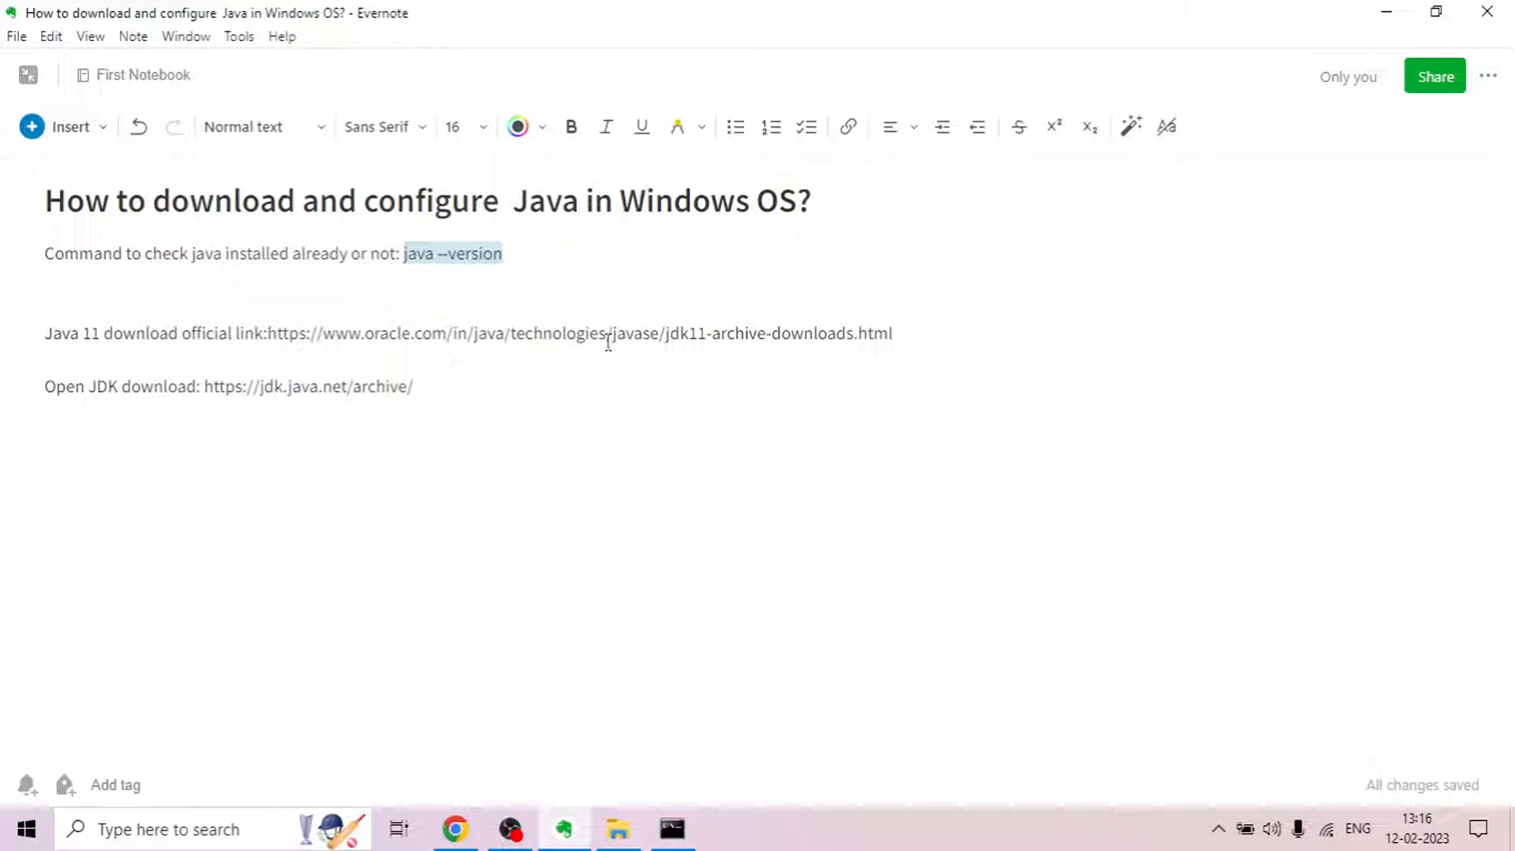
click(672, 828)
key(ctrl+v)
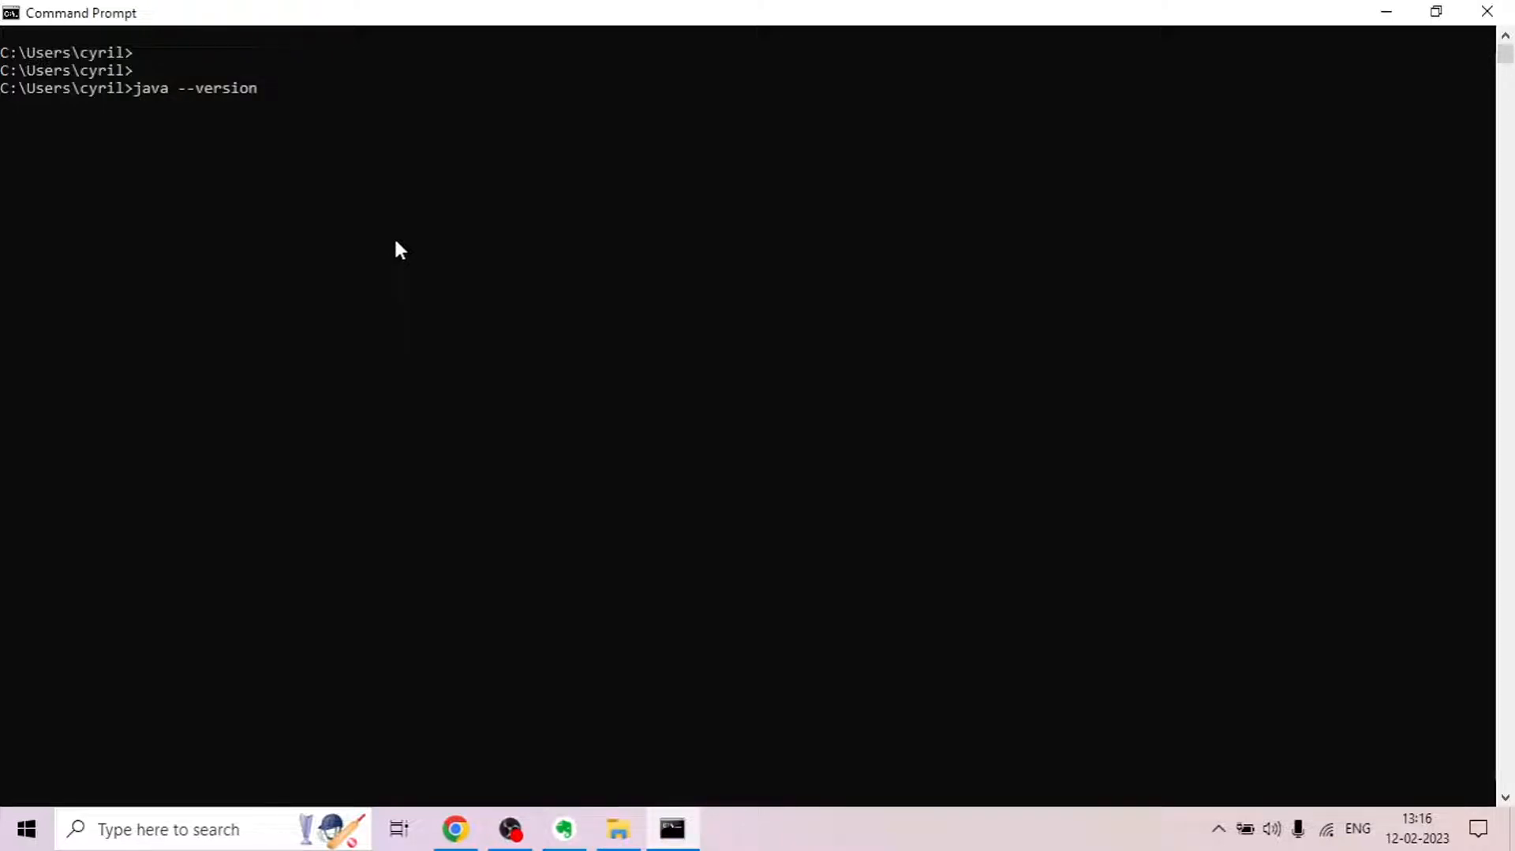
key(Return)
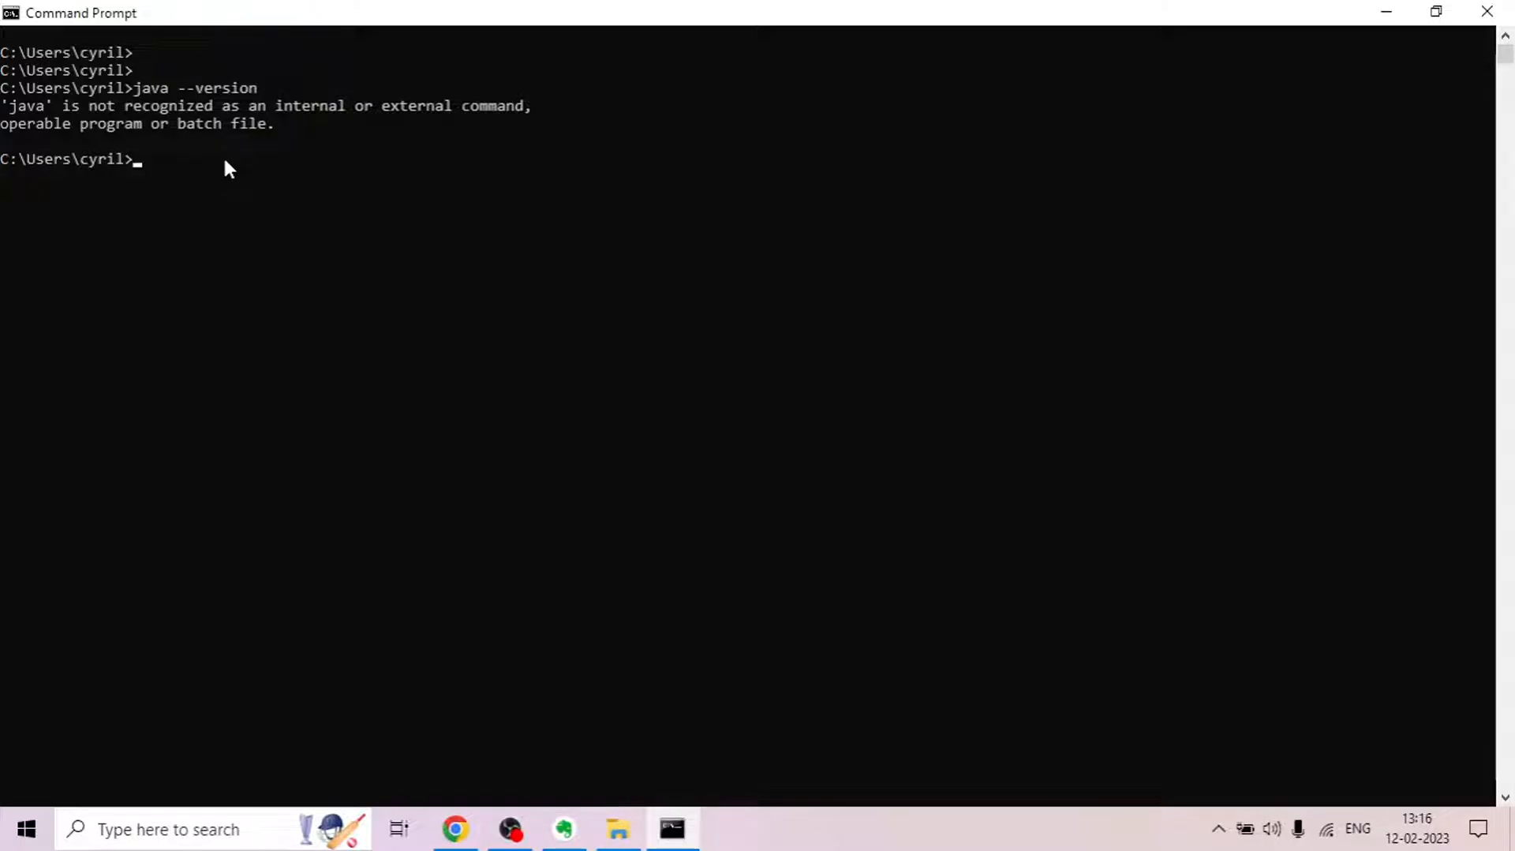
Copy the official Java 11 download link from the Evernote note and open it in Chrome.
mouse_move(564, 825)
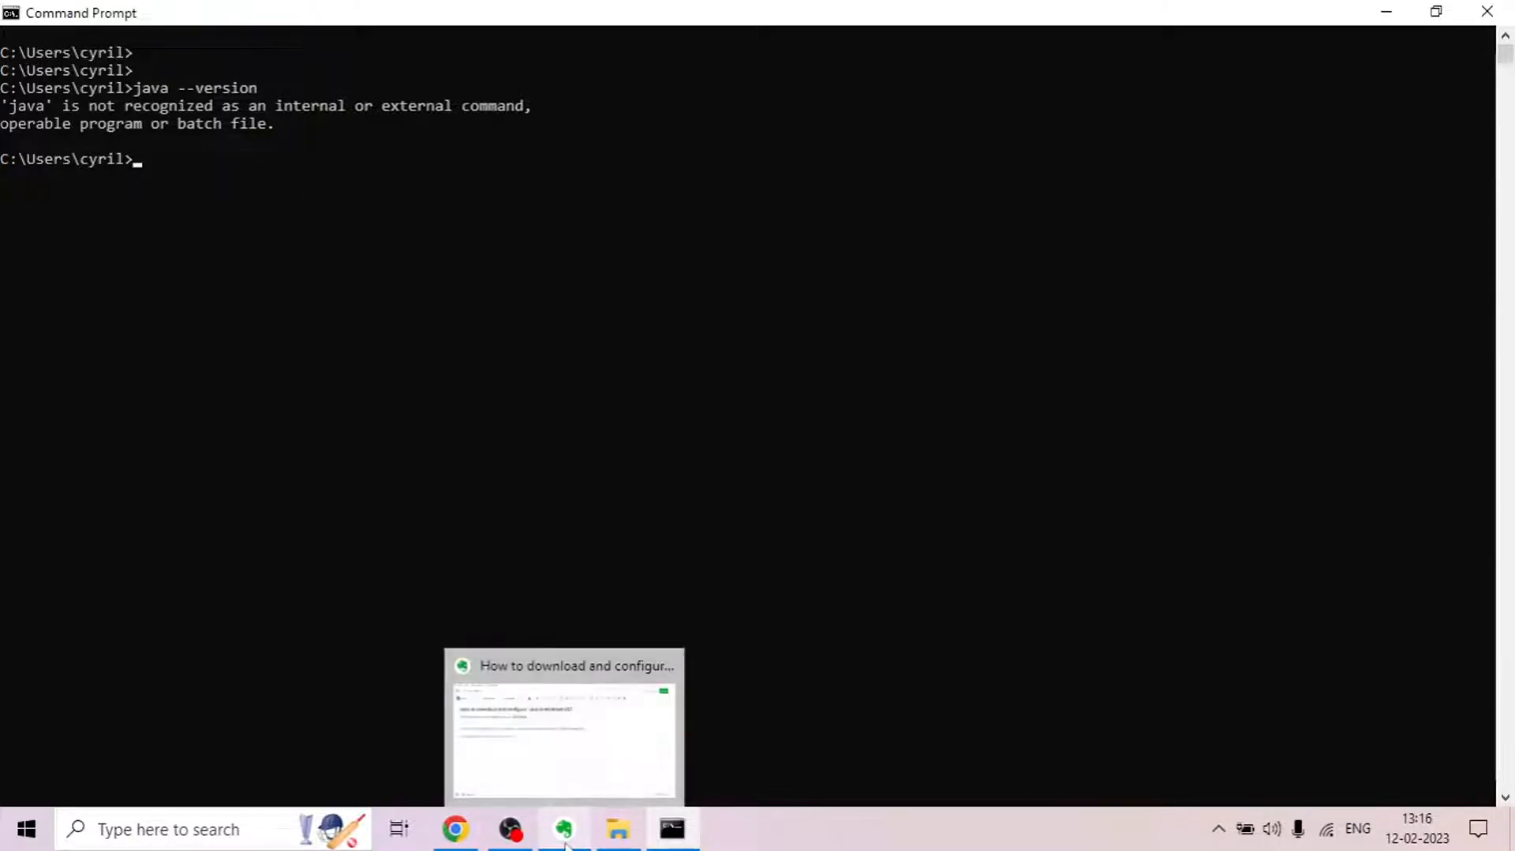
click(545, 694)
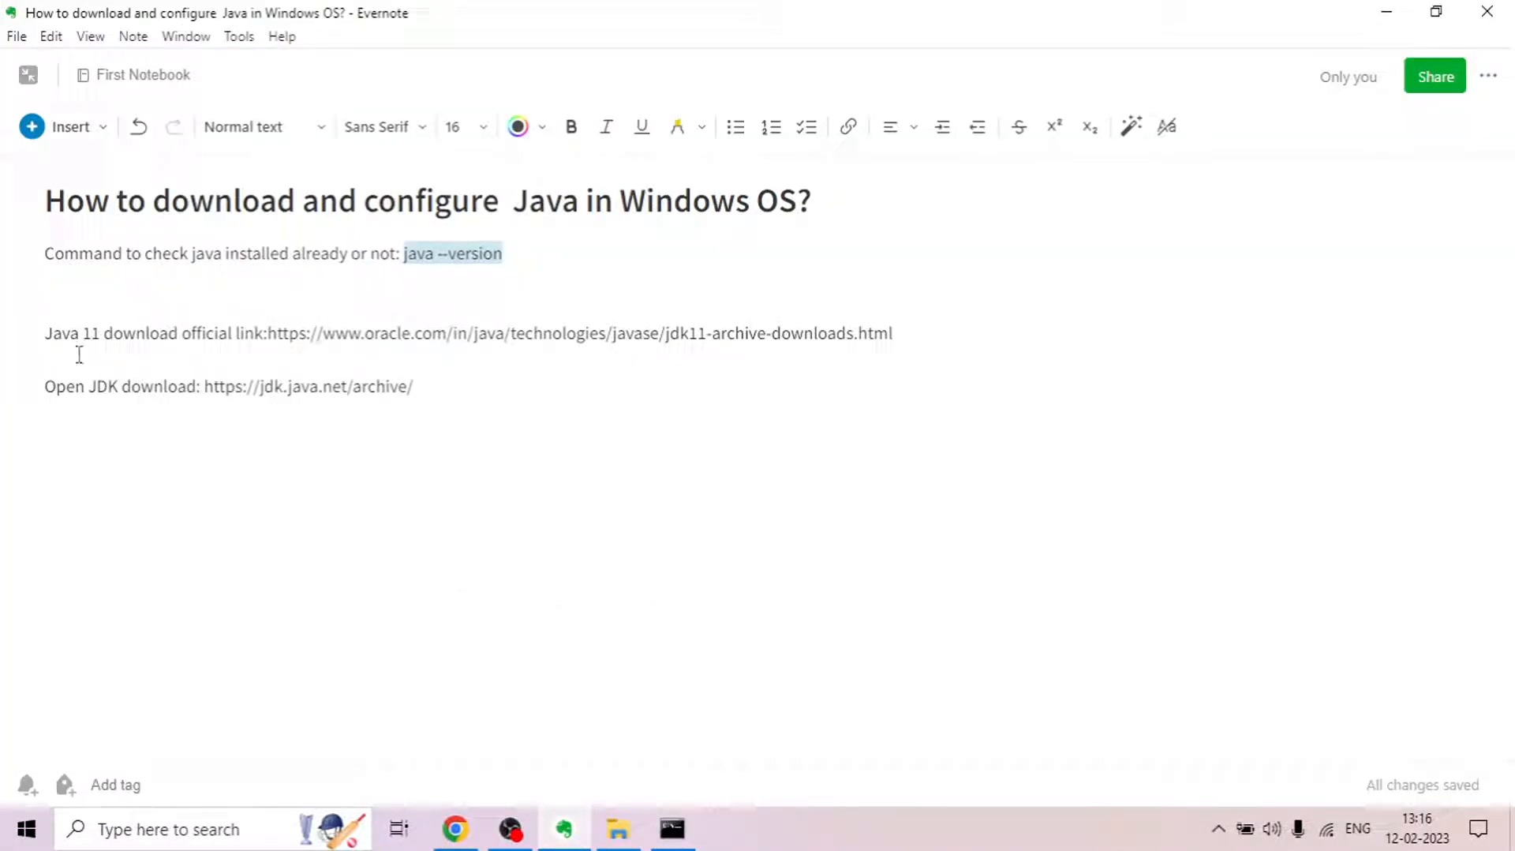
click(609, 415)
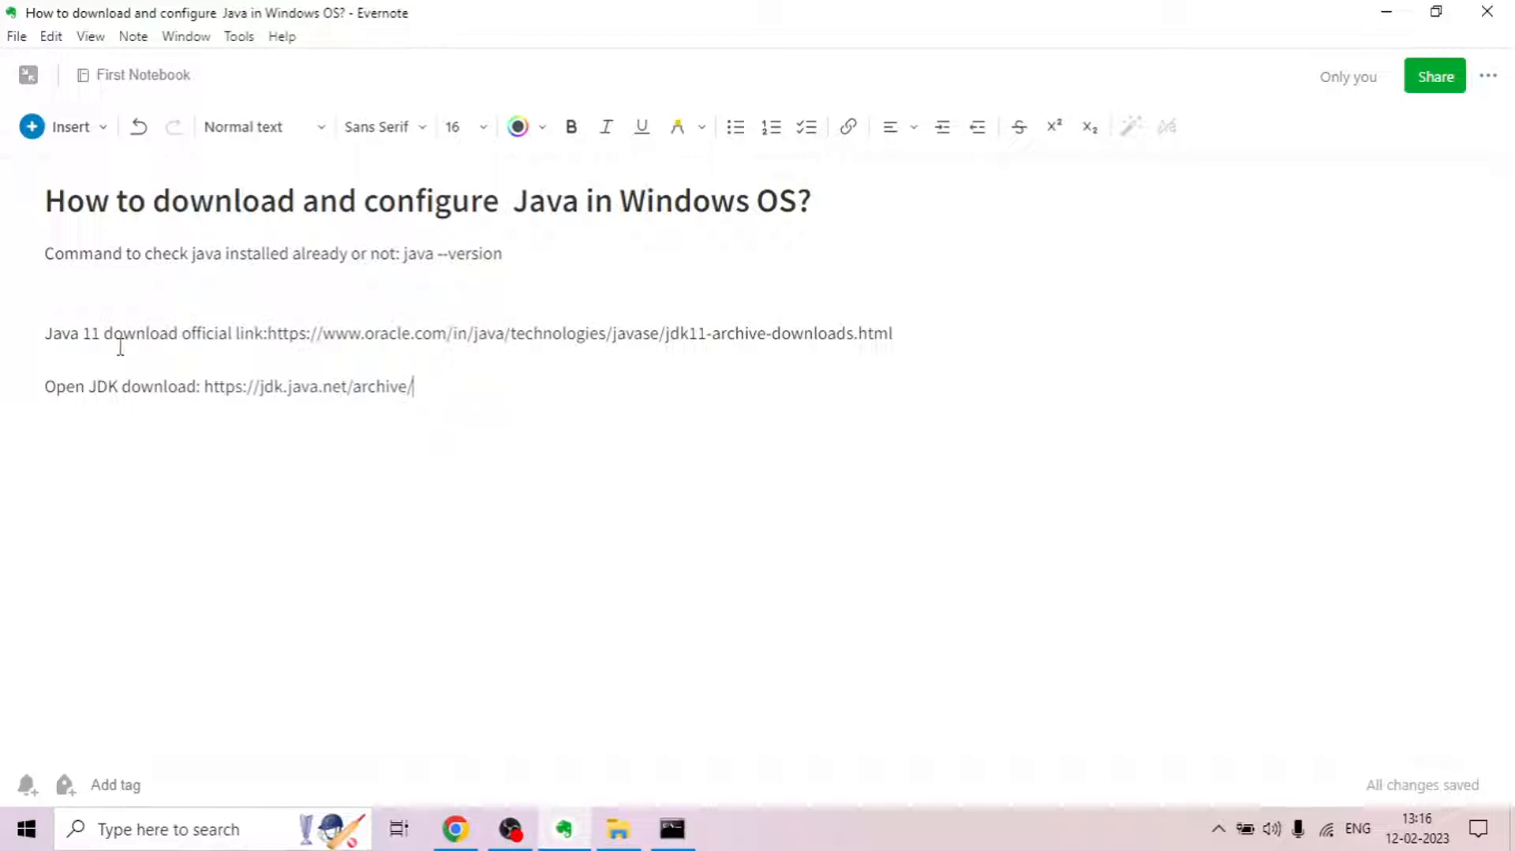
drag(268, 335, 899, 335)
right_click(916, 347)
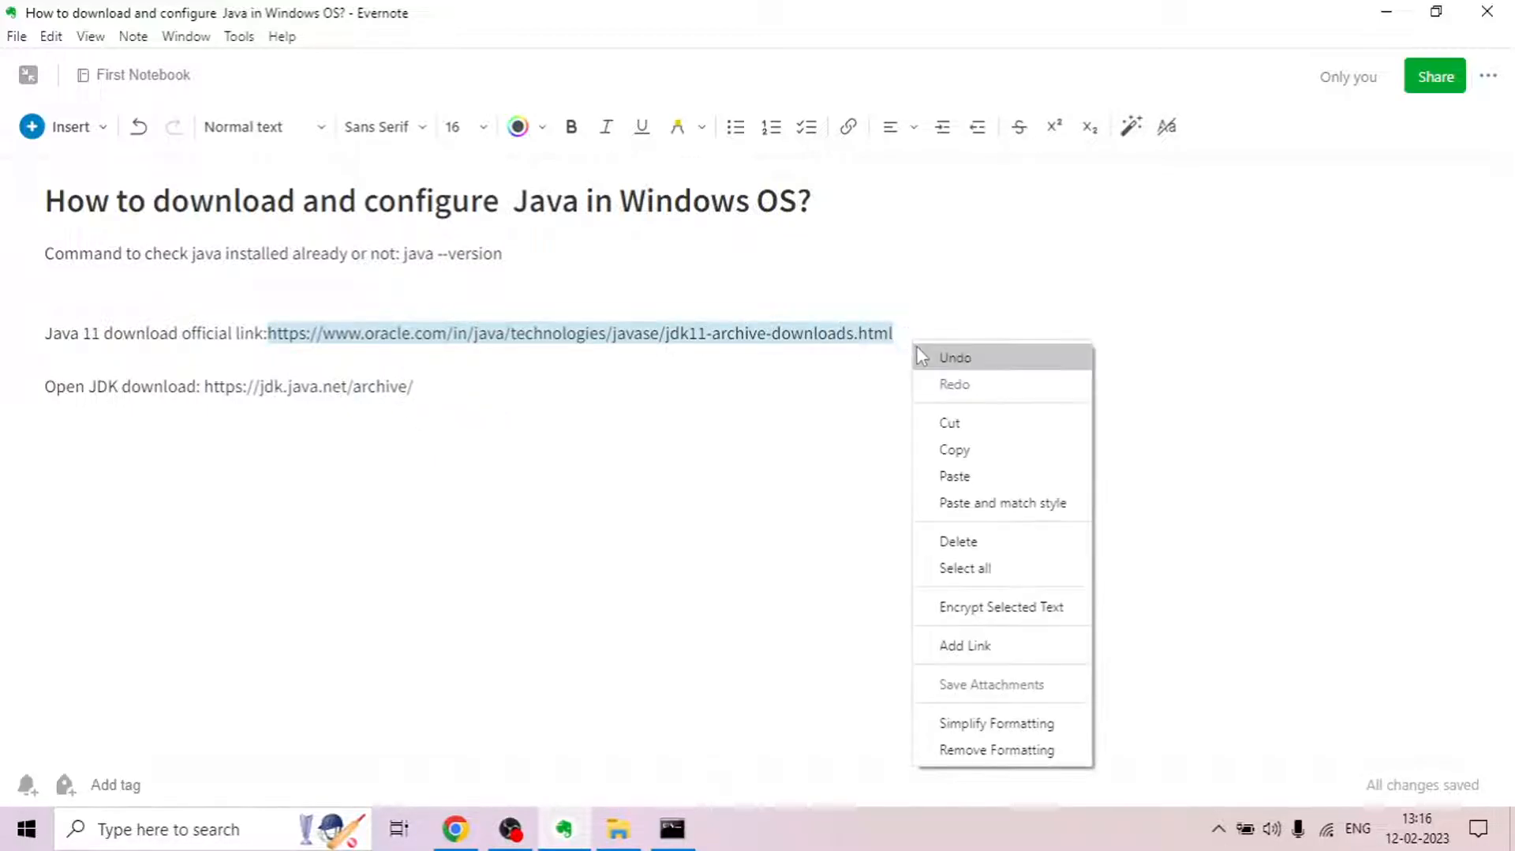
click(993, 447)
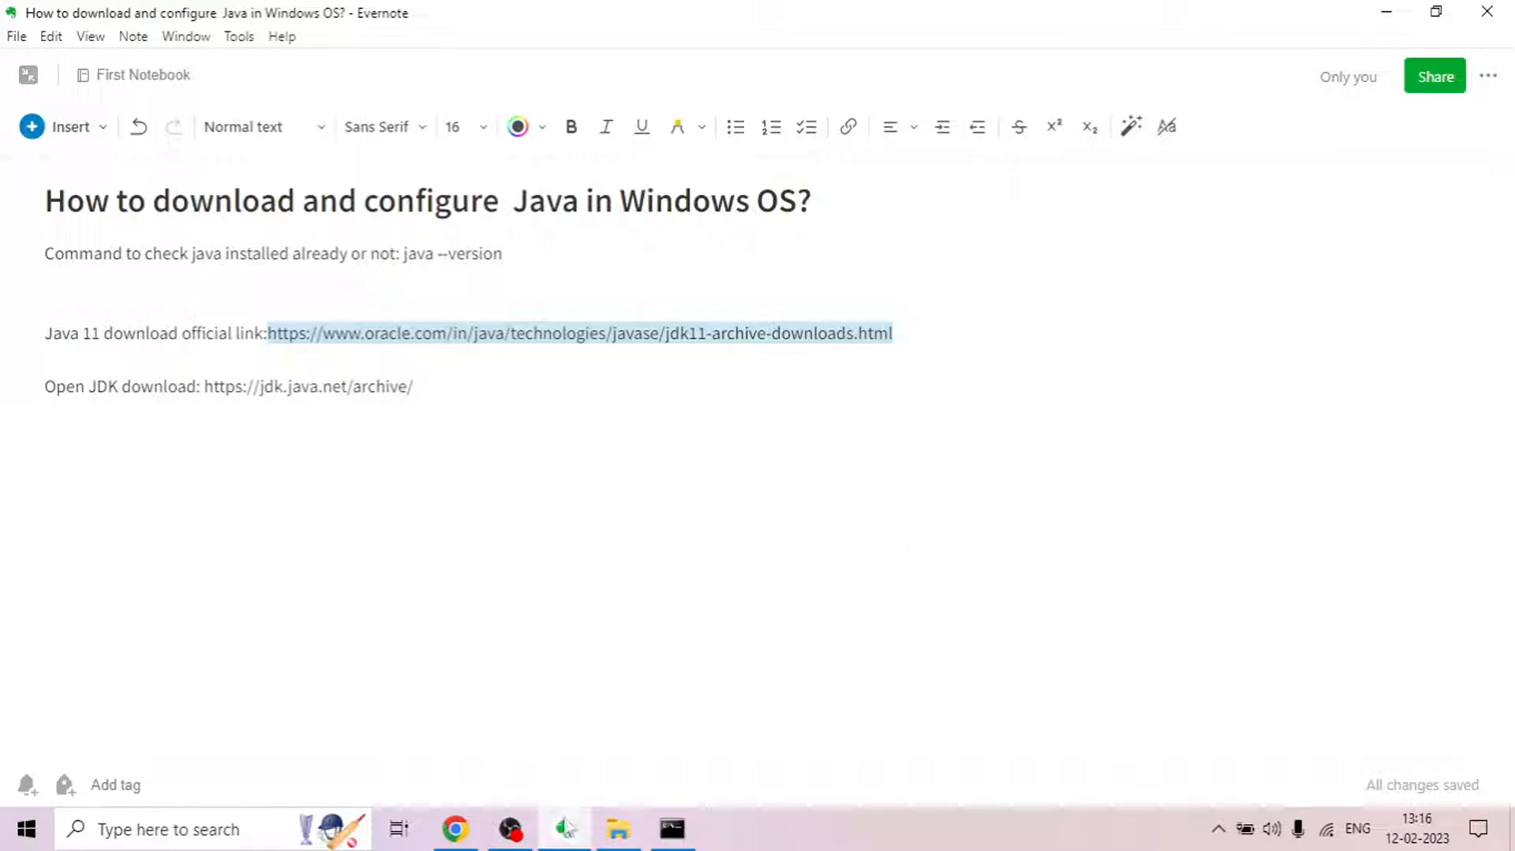
click(456, 829)
right_click(194, 58)
click(338, 225)
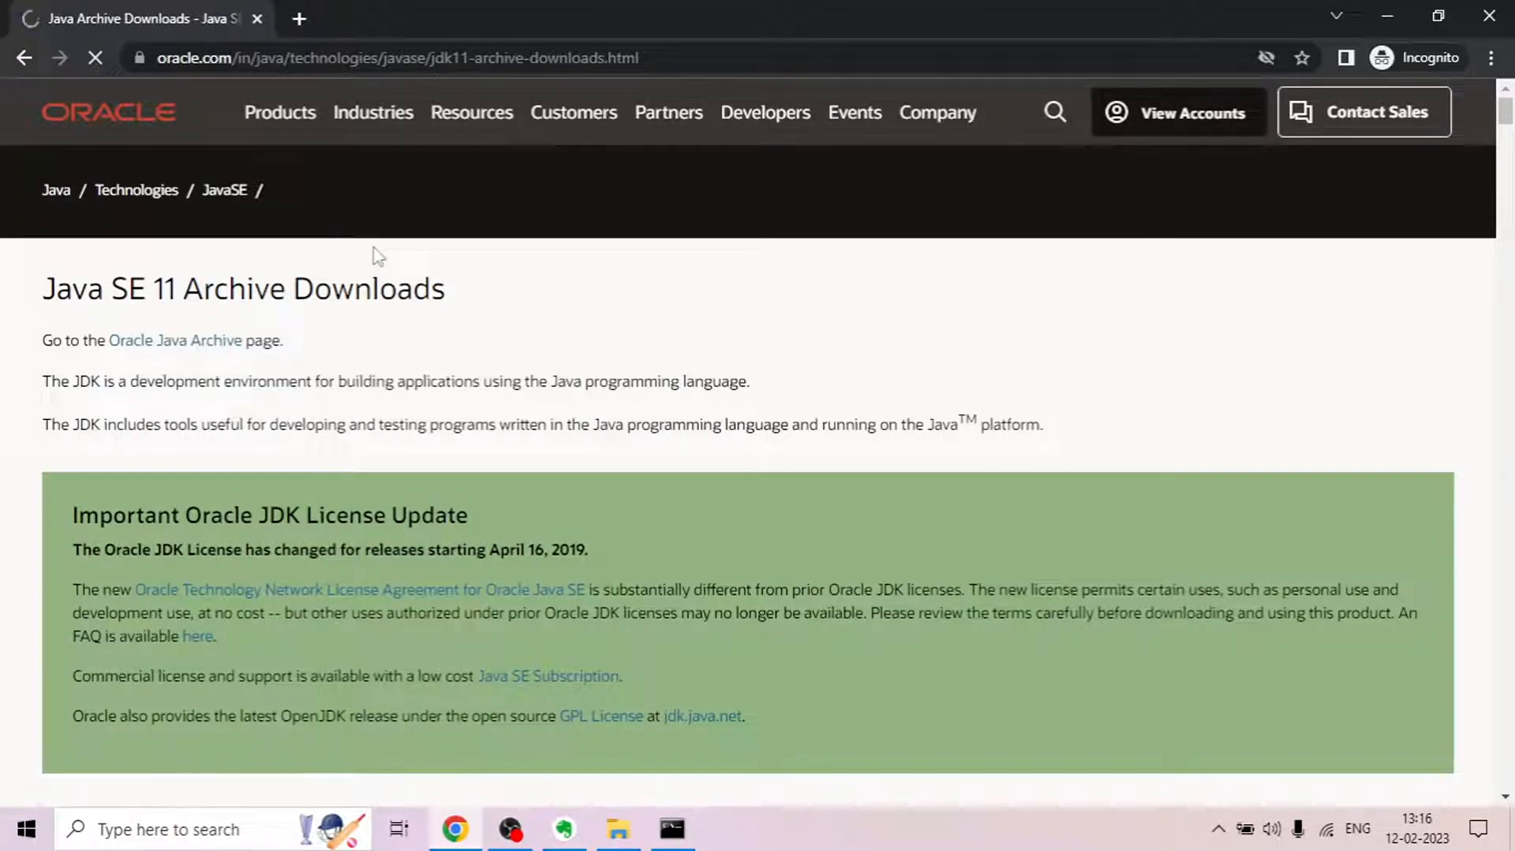
Request the Windows x64 Installer jdk-11.0.17_windows-x64_bin.exe, accepting the Oracle license agreement and continuing to the account sign-in page.
scroll(389, 250, down, 3)
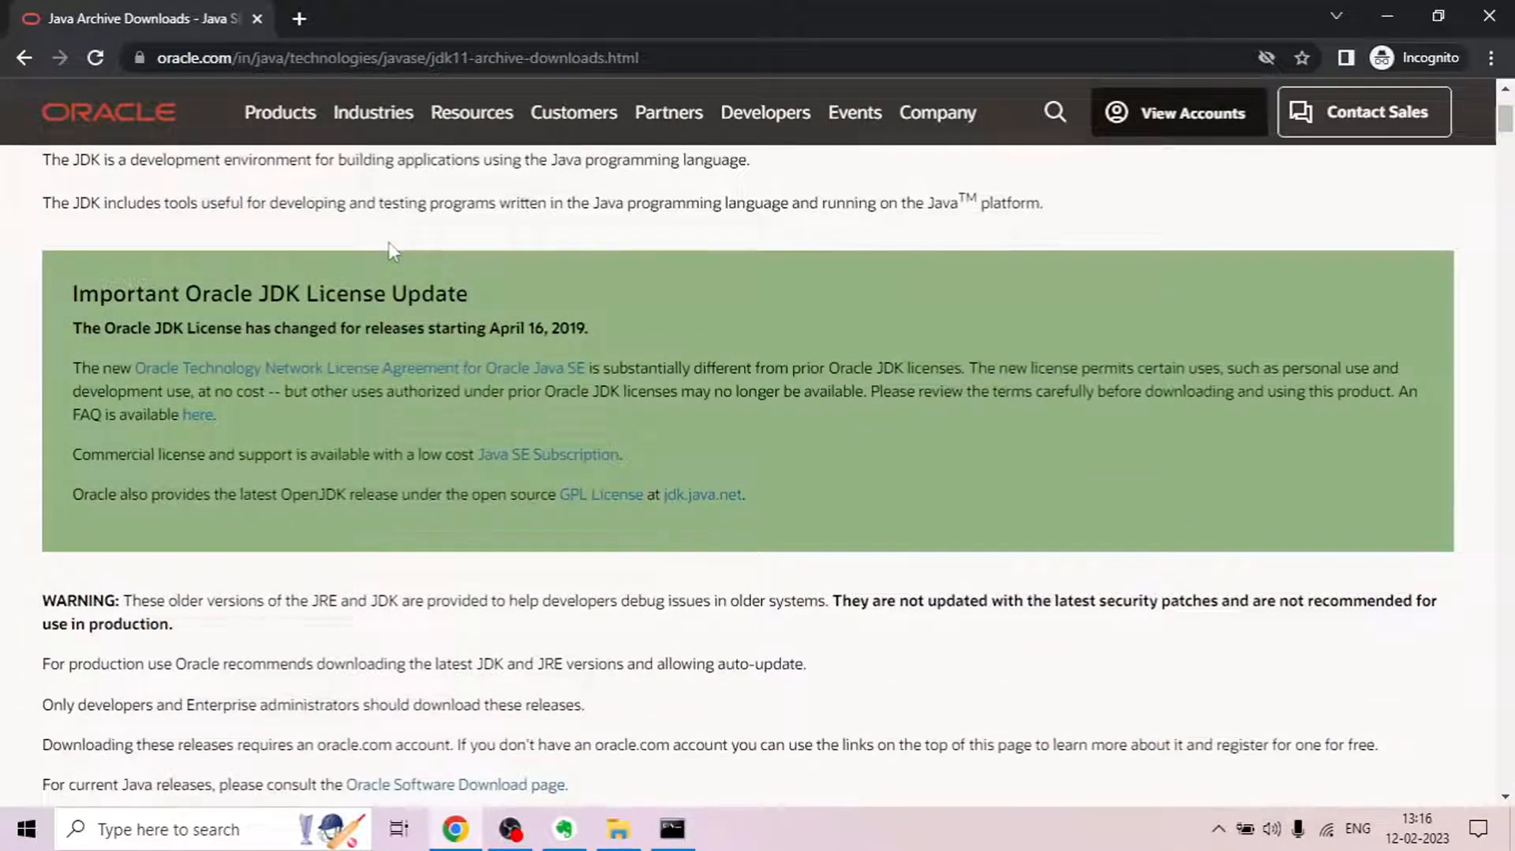
scroll(389, 250, down, 10)
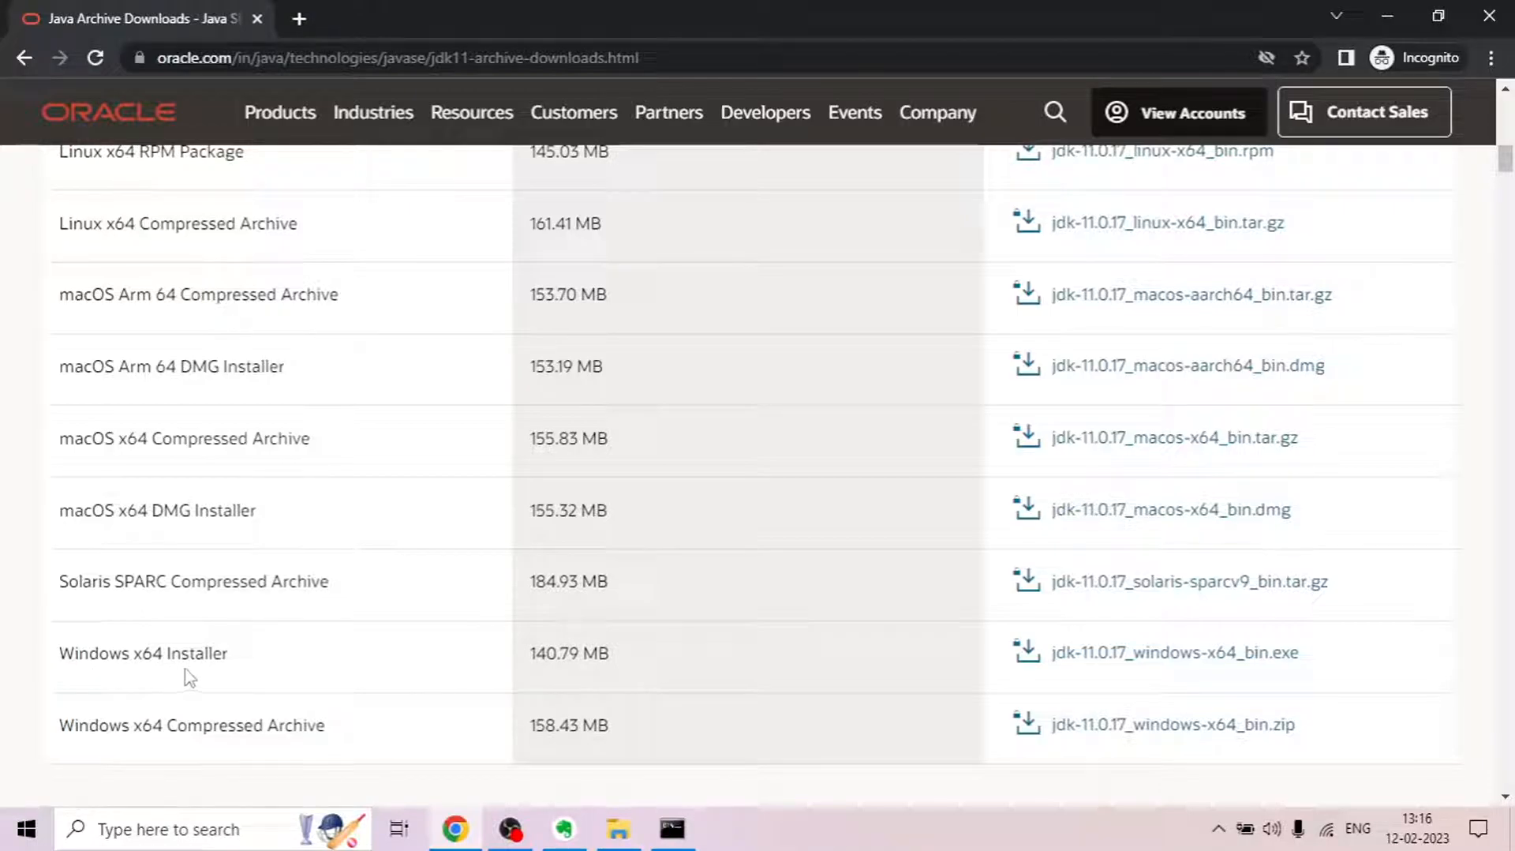
scroll(473, 603, up, 5)
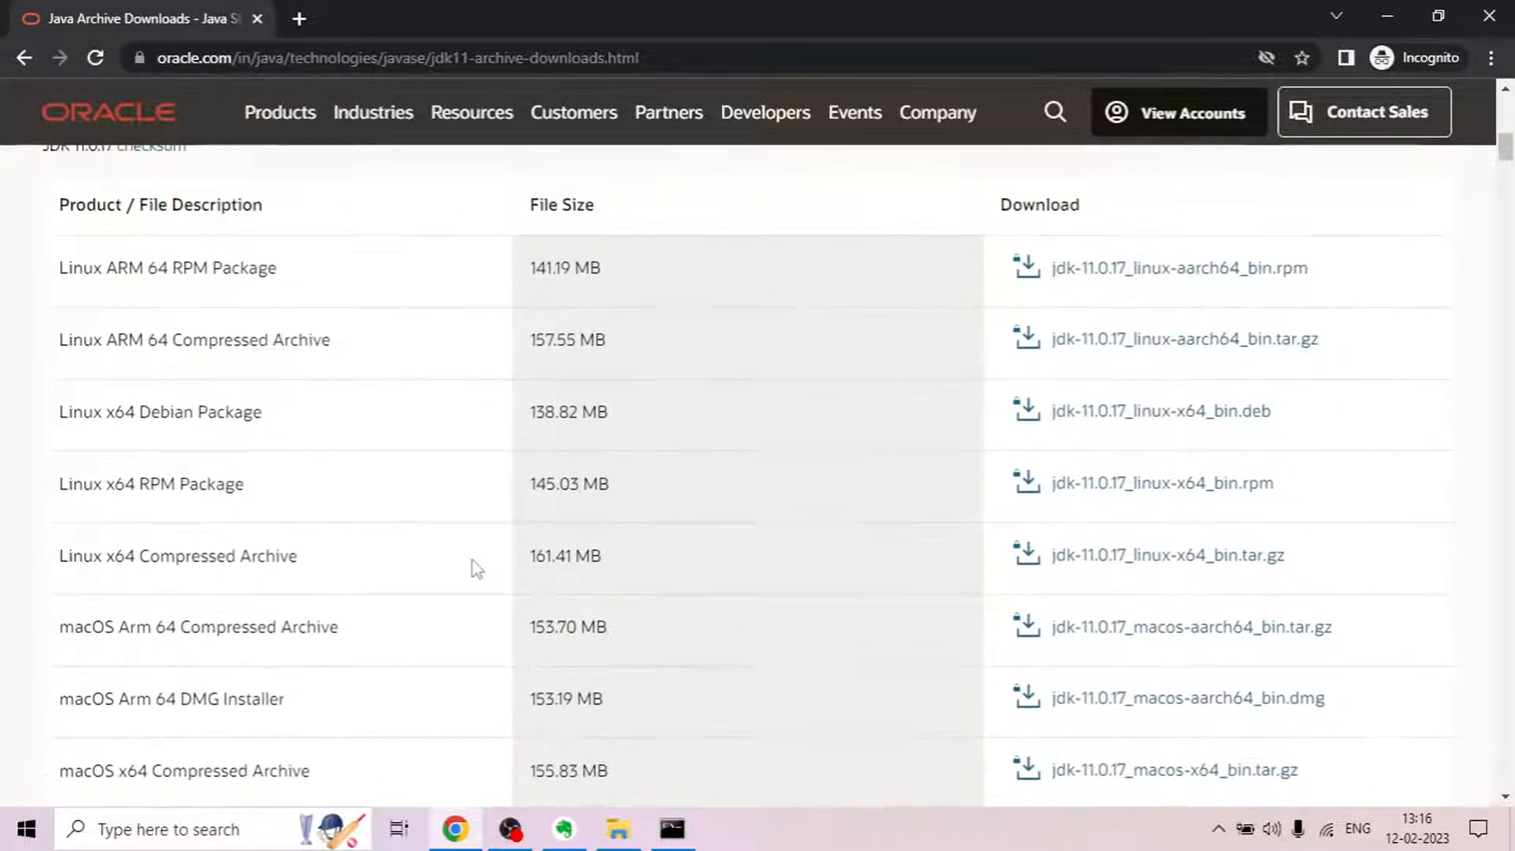
scroll(477, 568, down, 5)
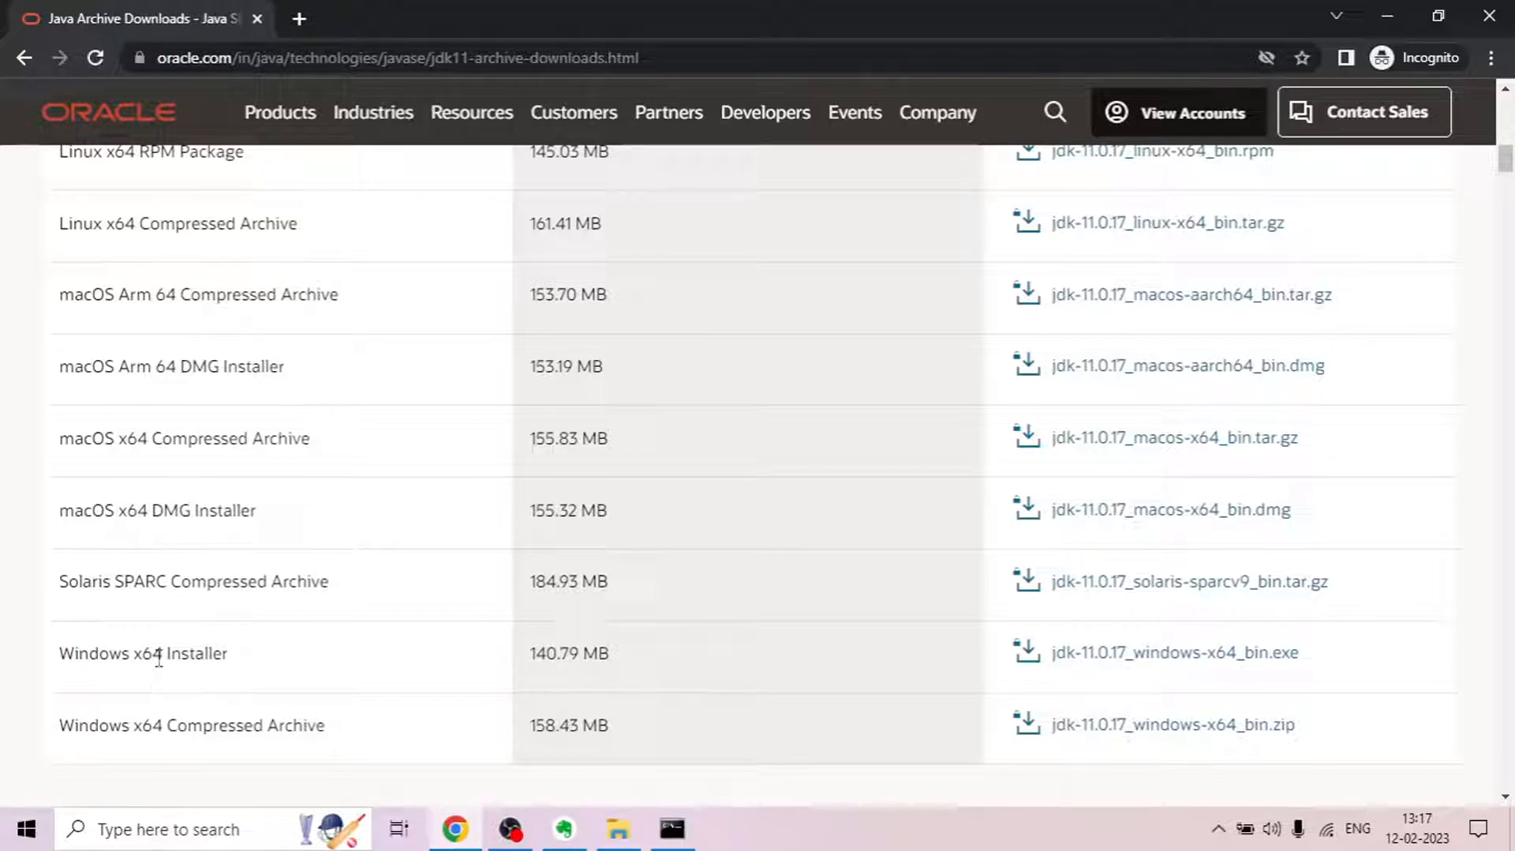
click(1211, 663)
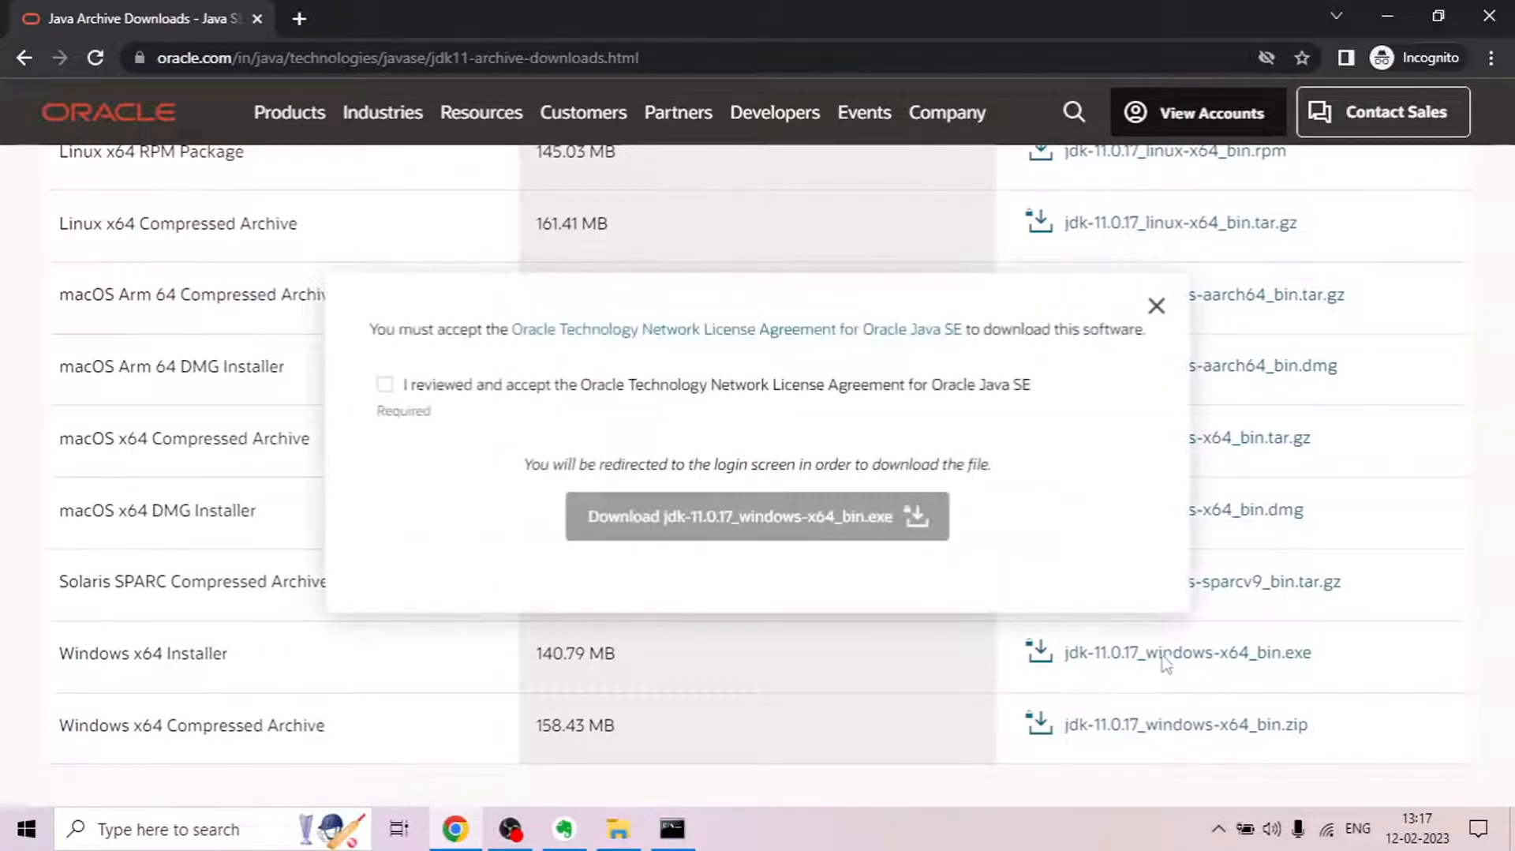
click(384, 385)
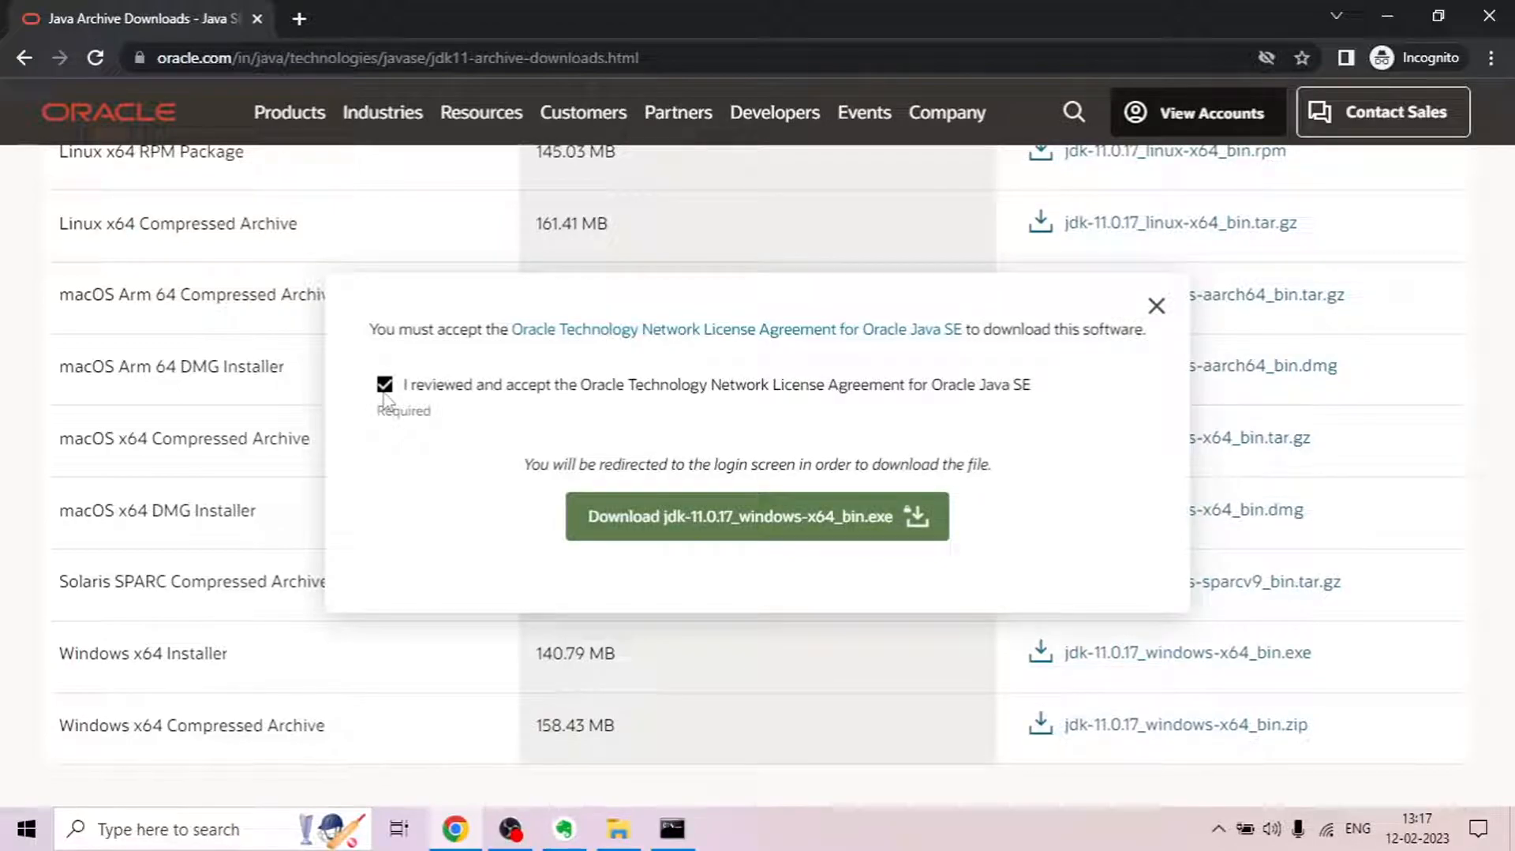
click(704, 534)
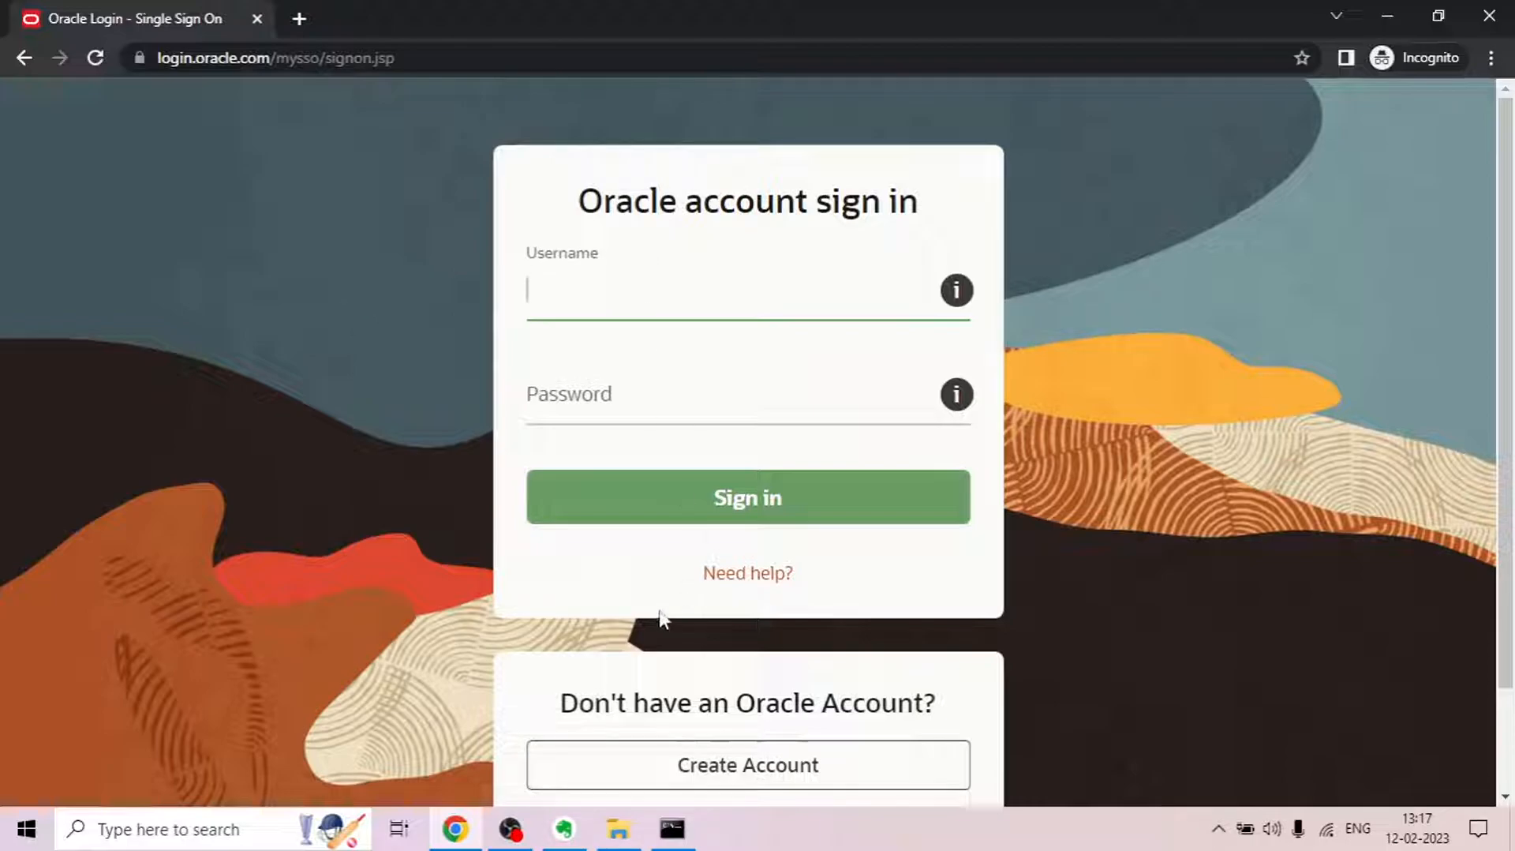
Copy the Open JDK download link from the Evernote note and open jdk.java.net/archive in a new Chrome tab.
click(563, 829)
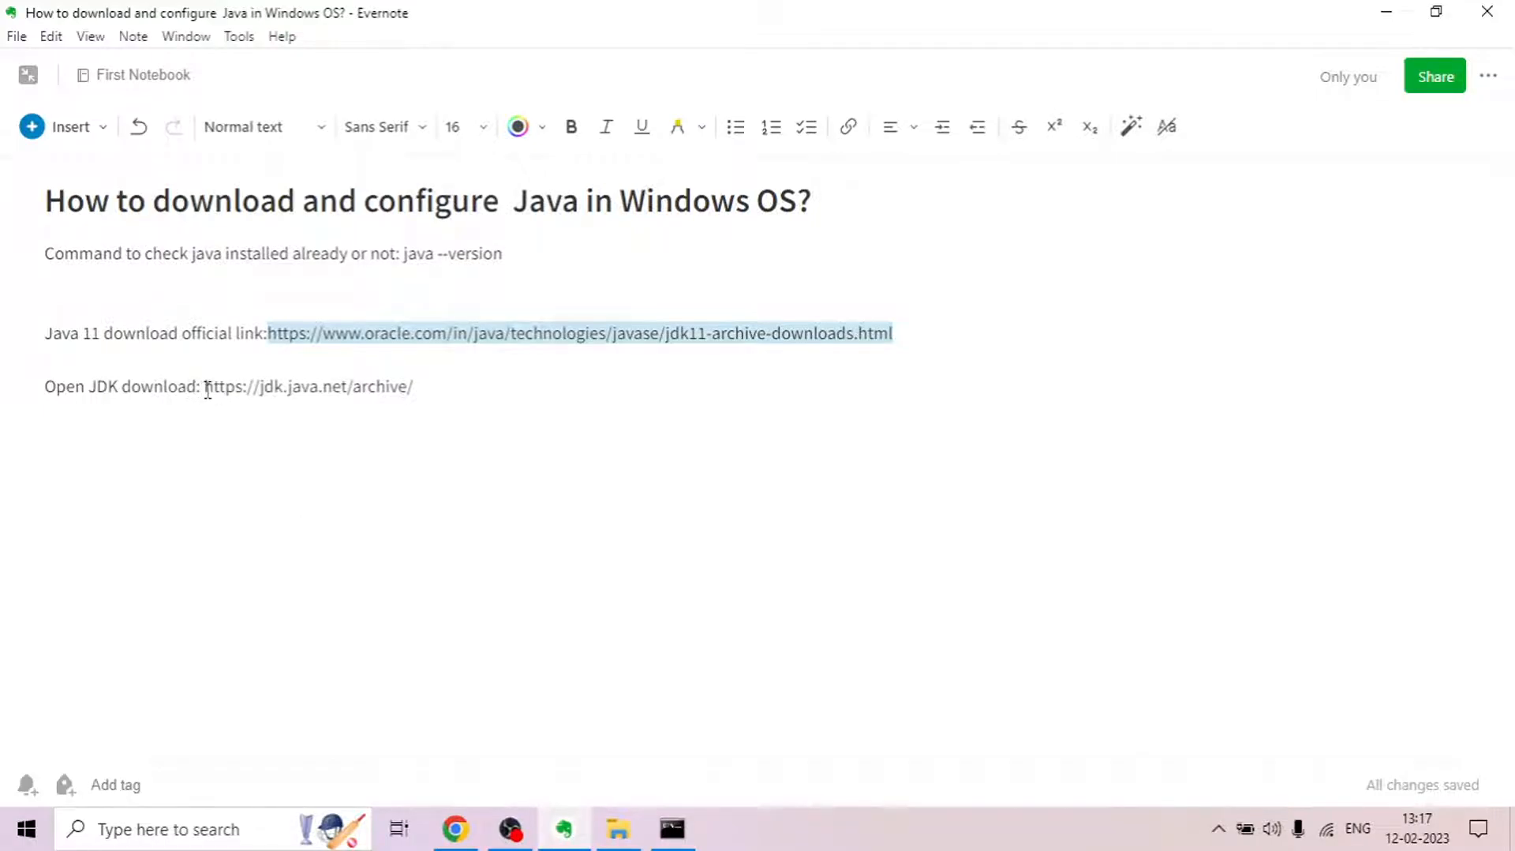
drag(205, 385, 460, 386)
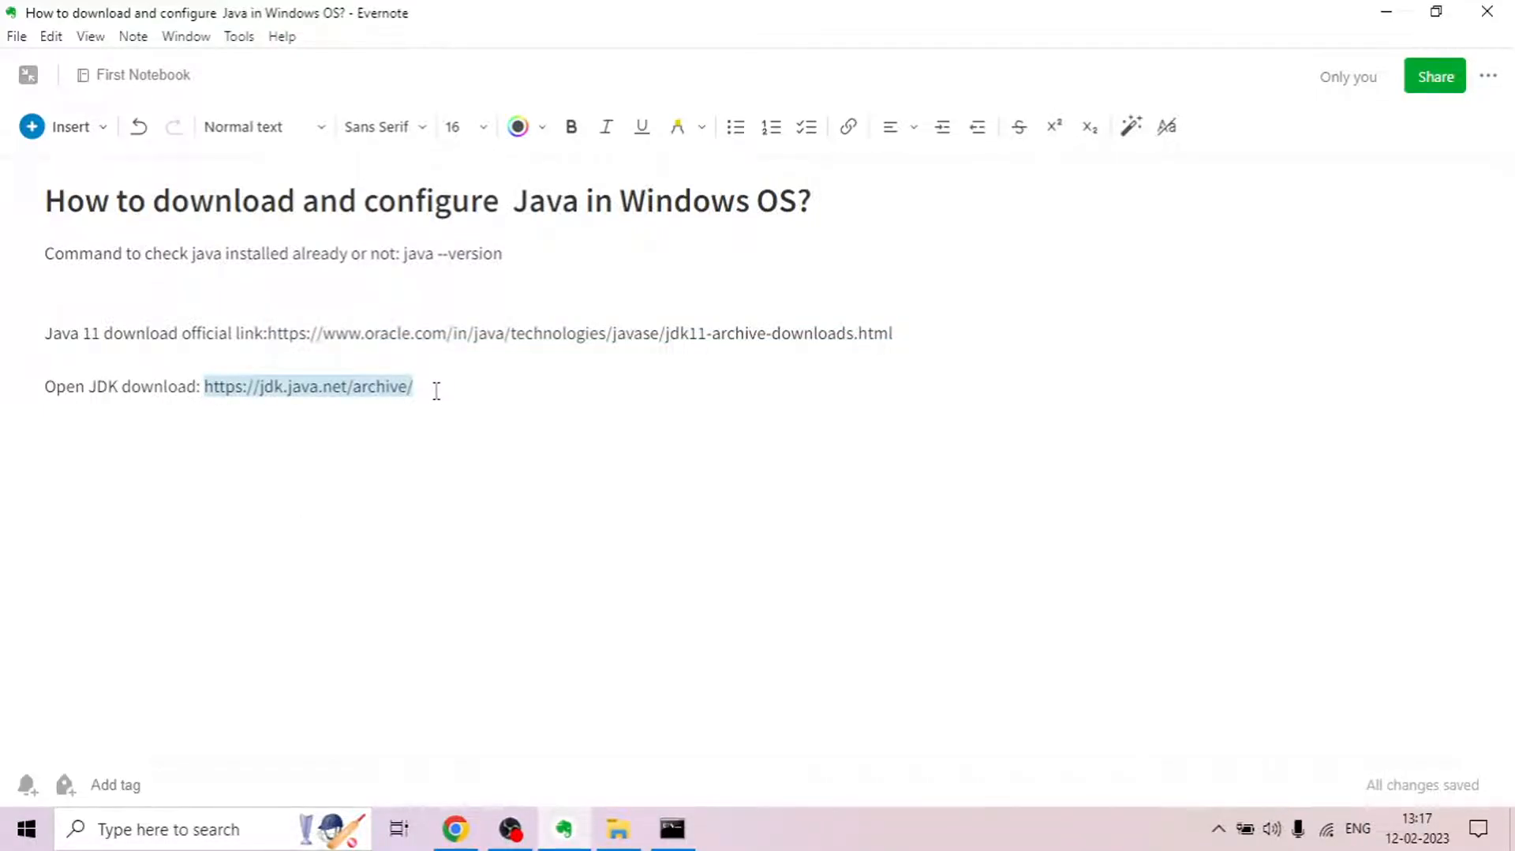
right_click(435, 386)
click(502, 490)
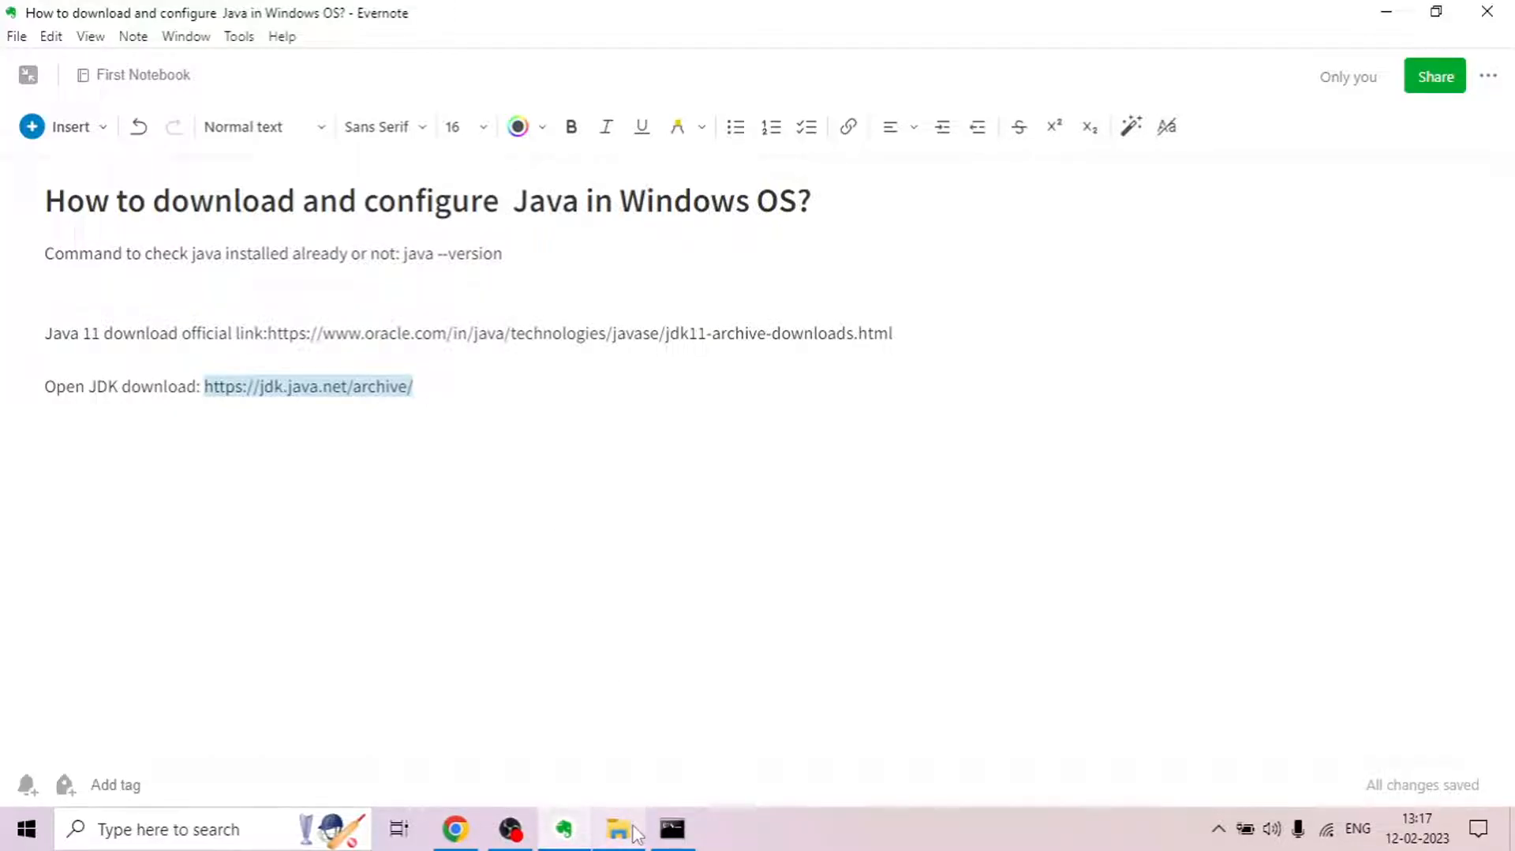
click(455, 828)
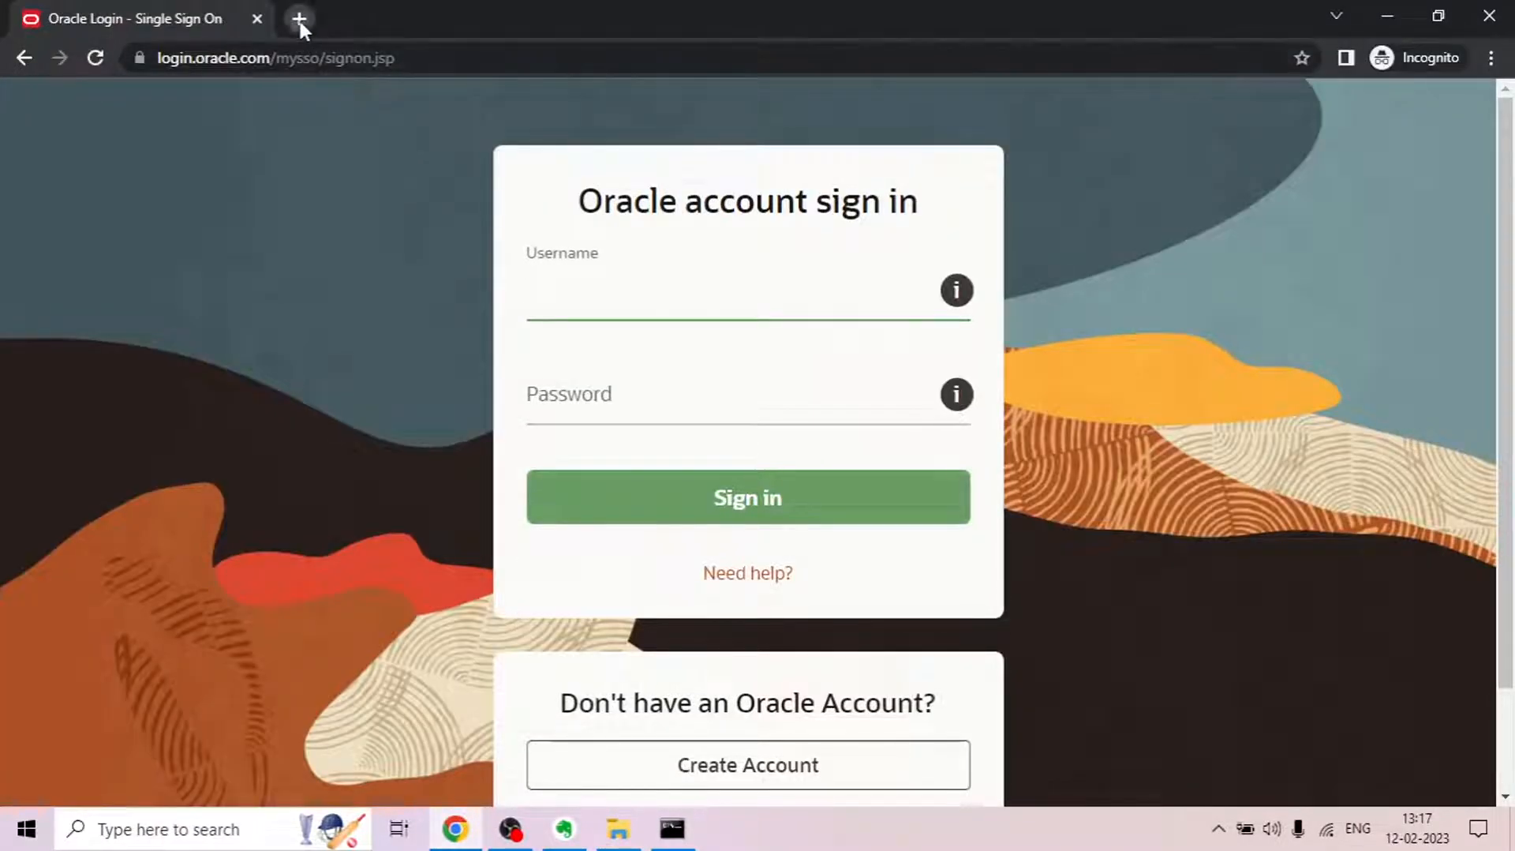
click(299, 21)
right_click(284, 58)
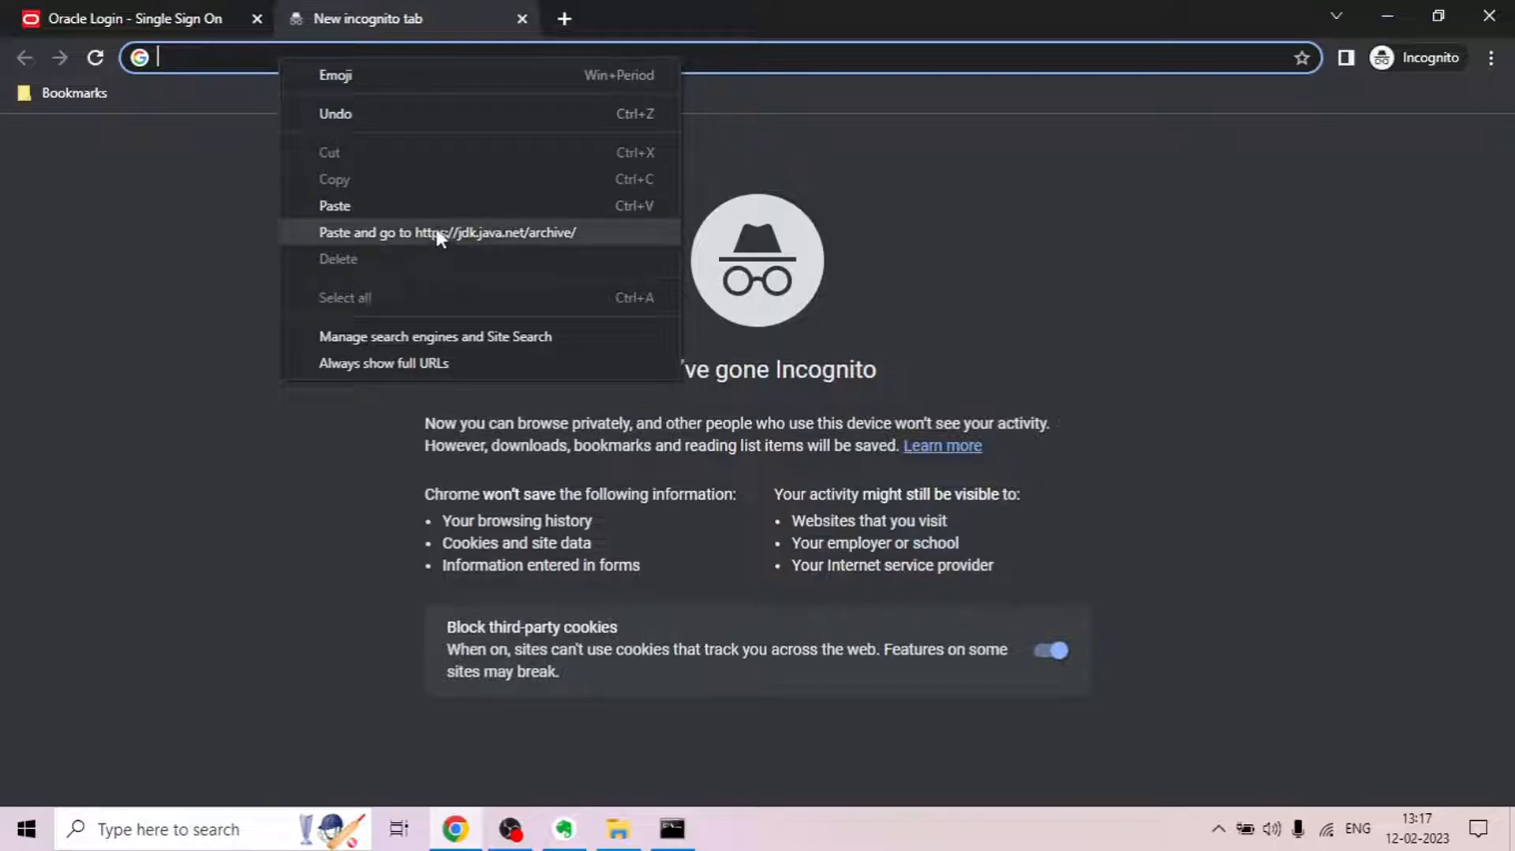
click(437, 232)
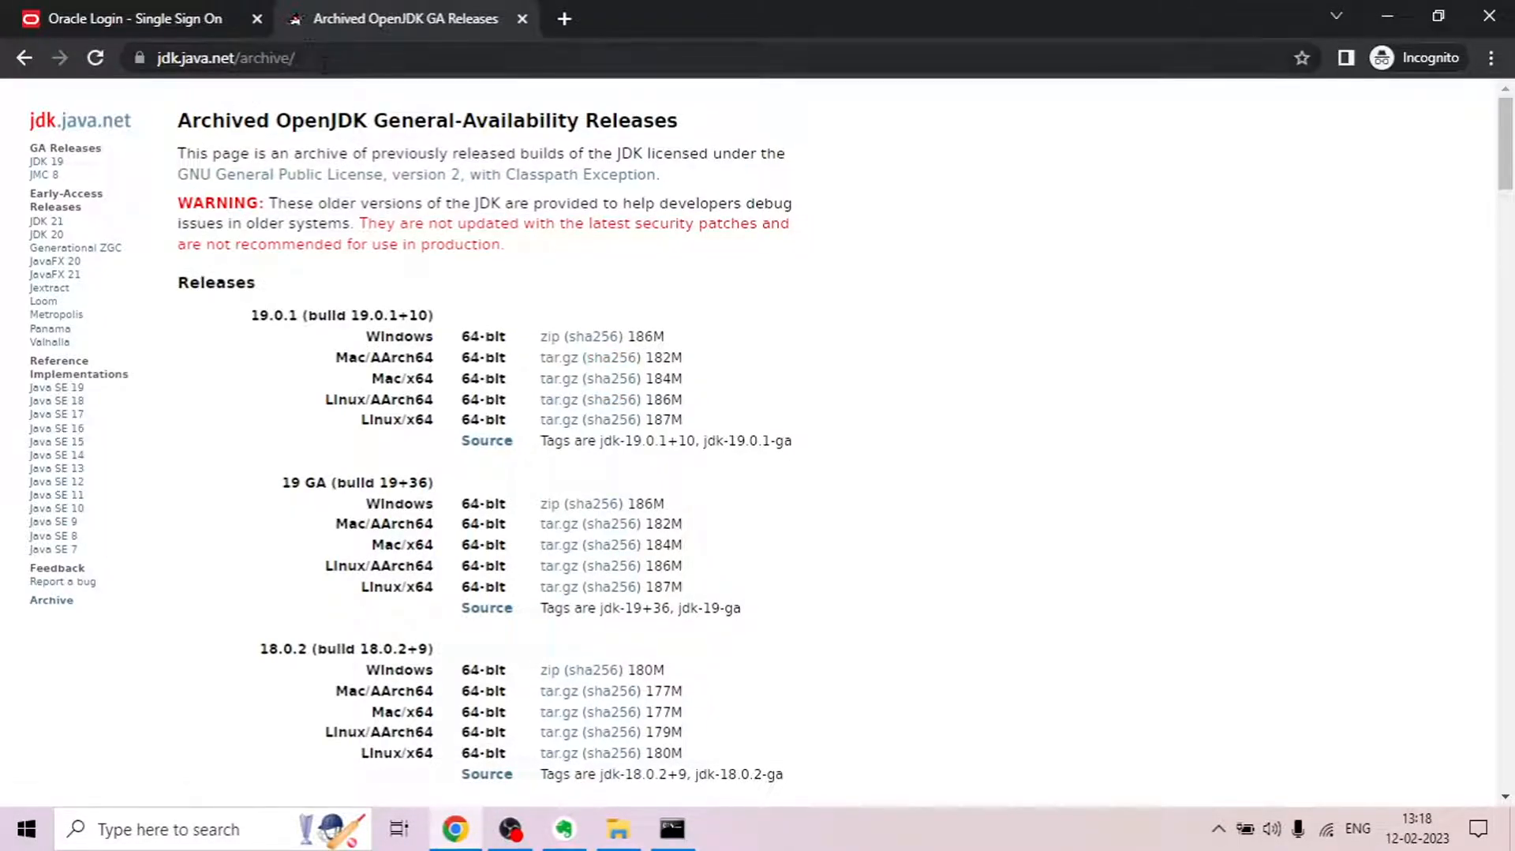
Download the Windows 64-bit zip of OpenJDK 11.0.1 (build 11.0.1+13) from the archived releases.
scroll(476, 324, down, 20)
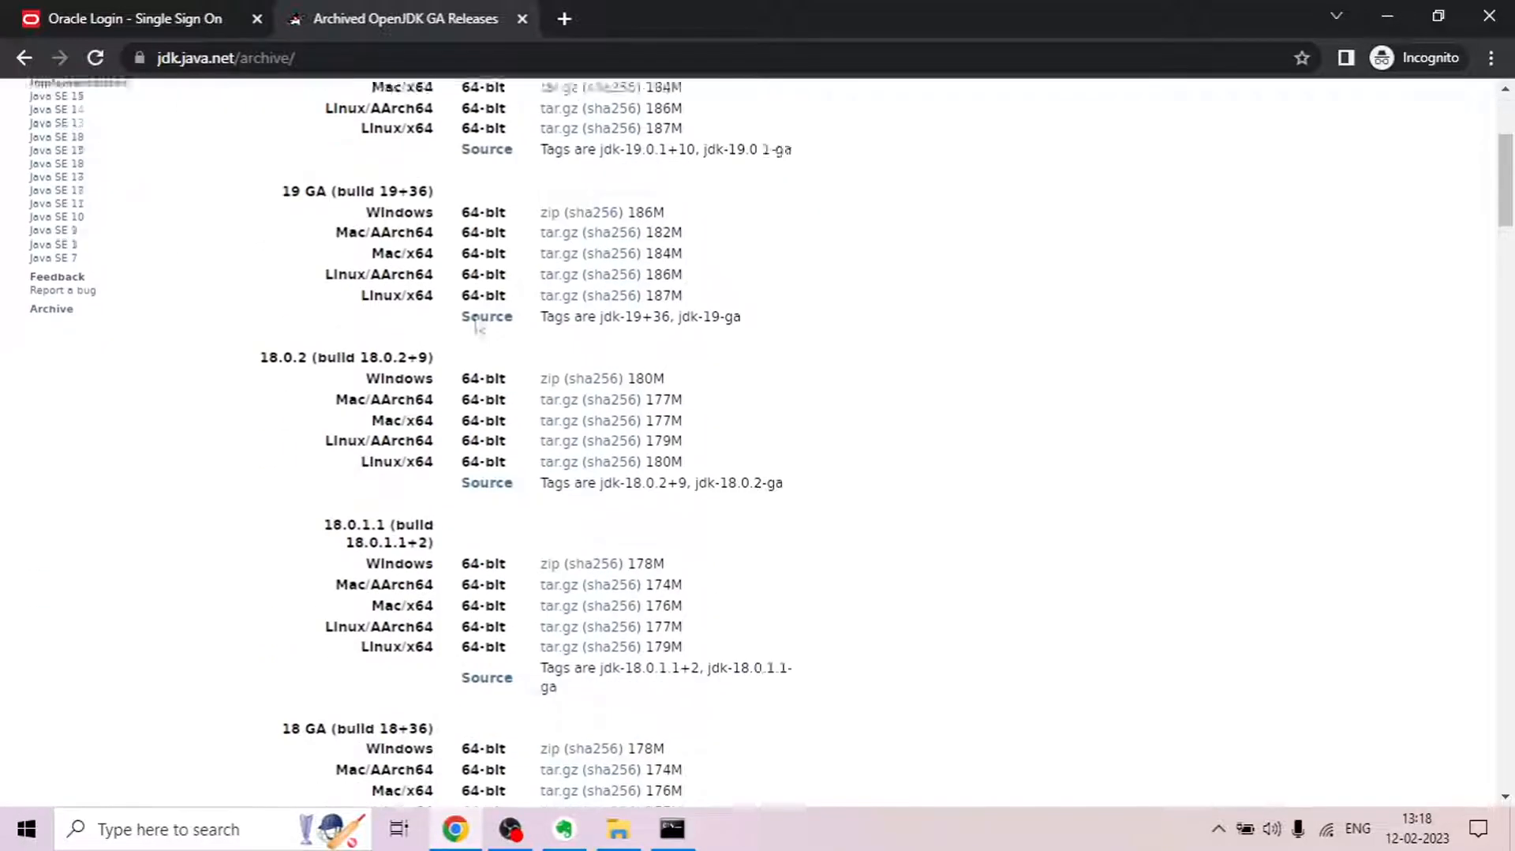
scroll(476, 324, down, 14)
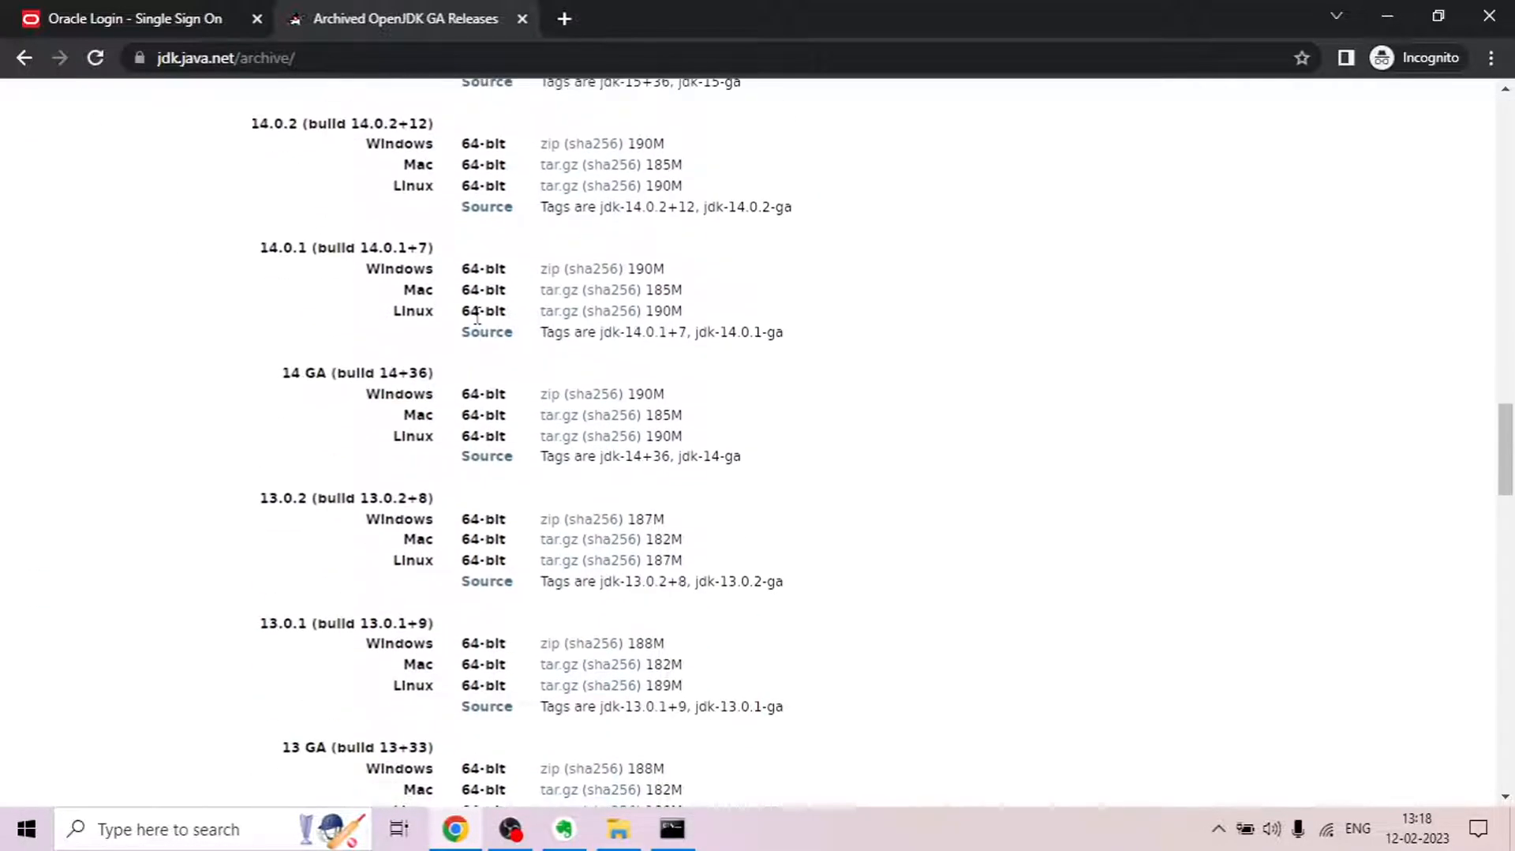
scroll(325, 486, down, 3)
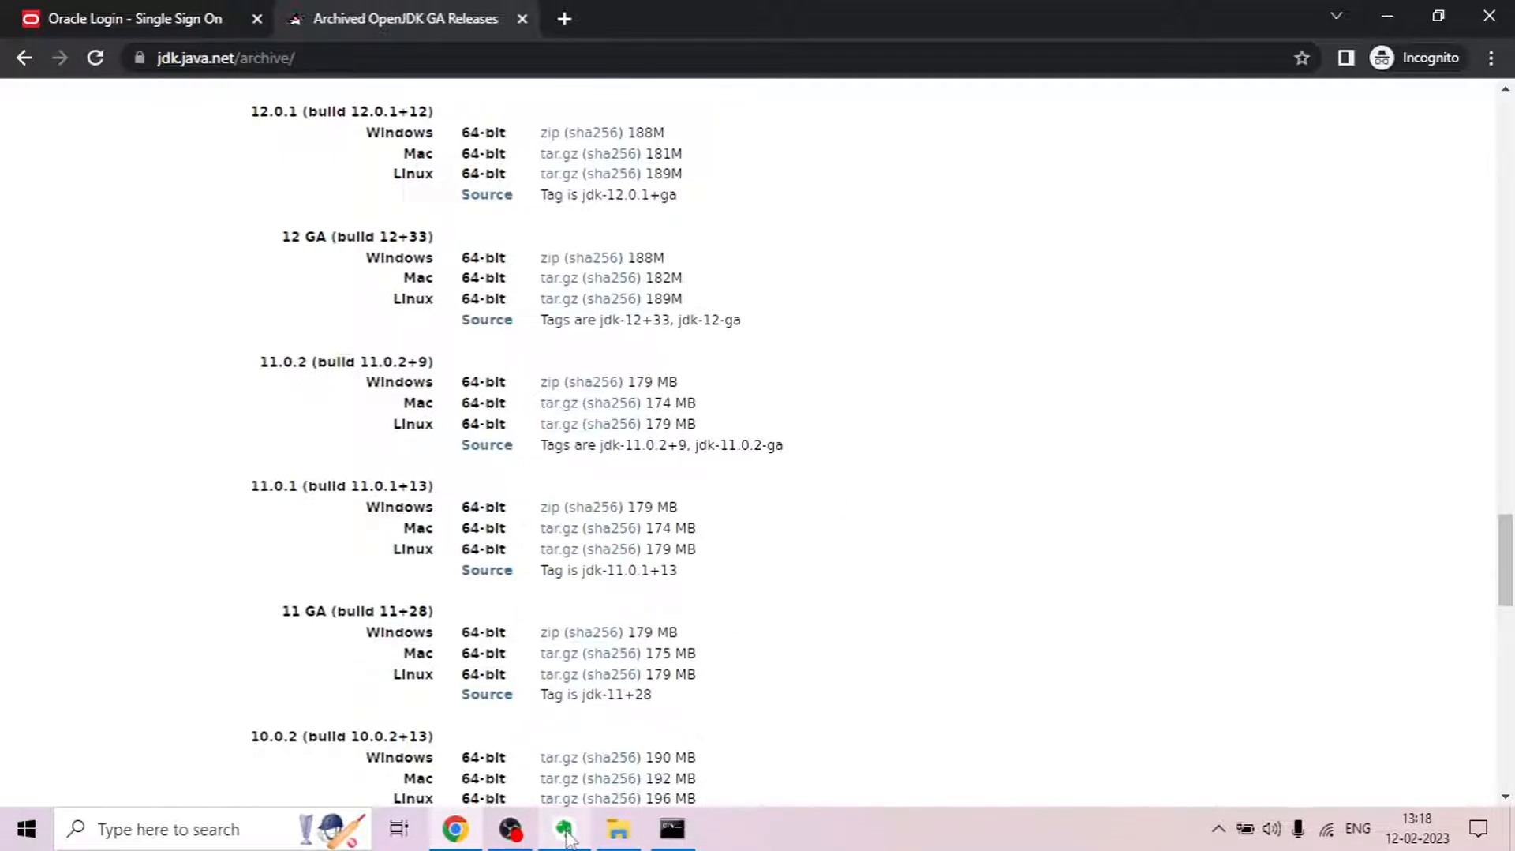
mouse_move(565, 830)
click(574, 777)
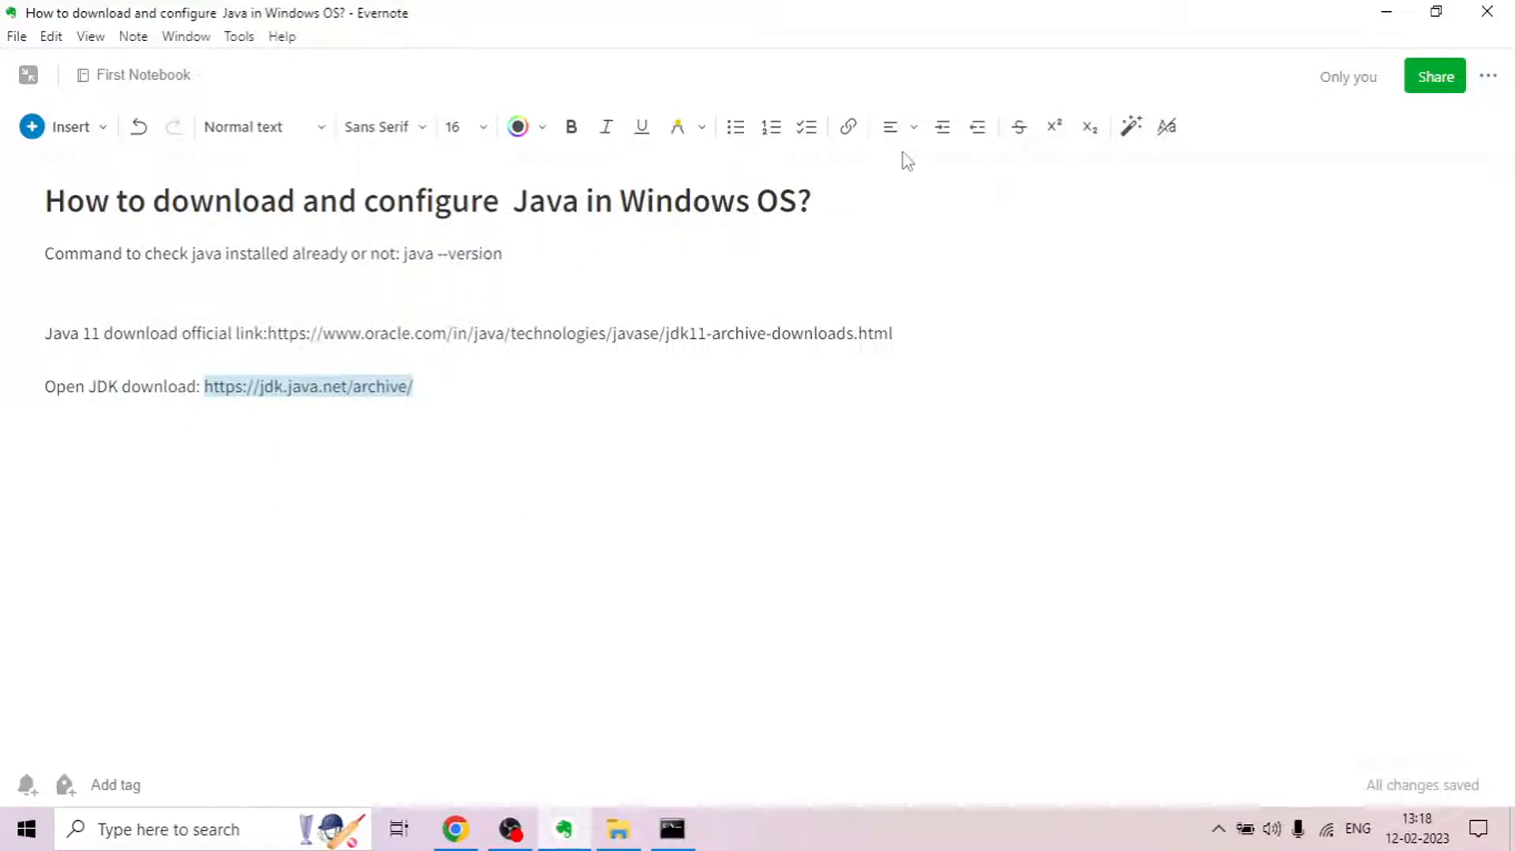
click(1387, 11)
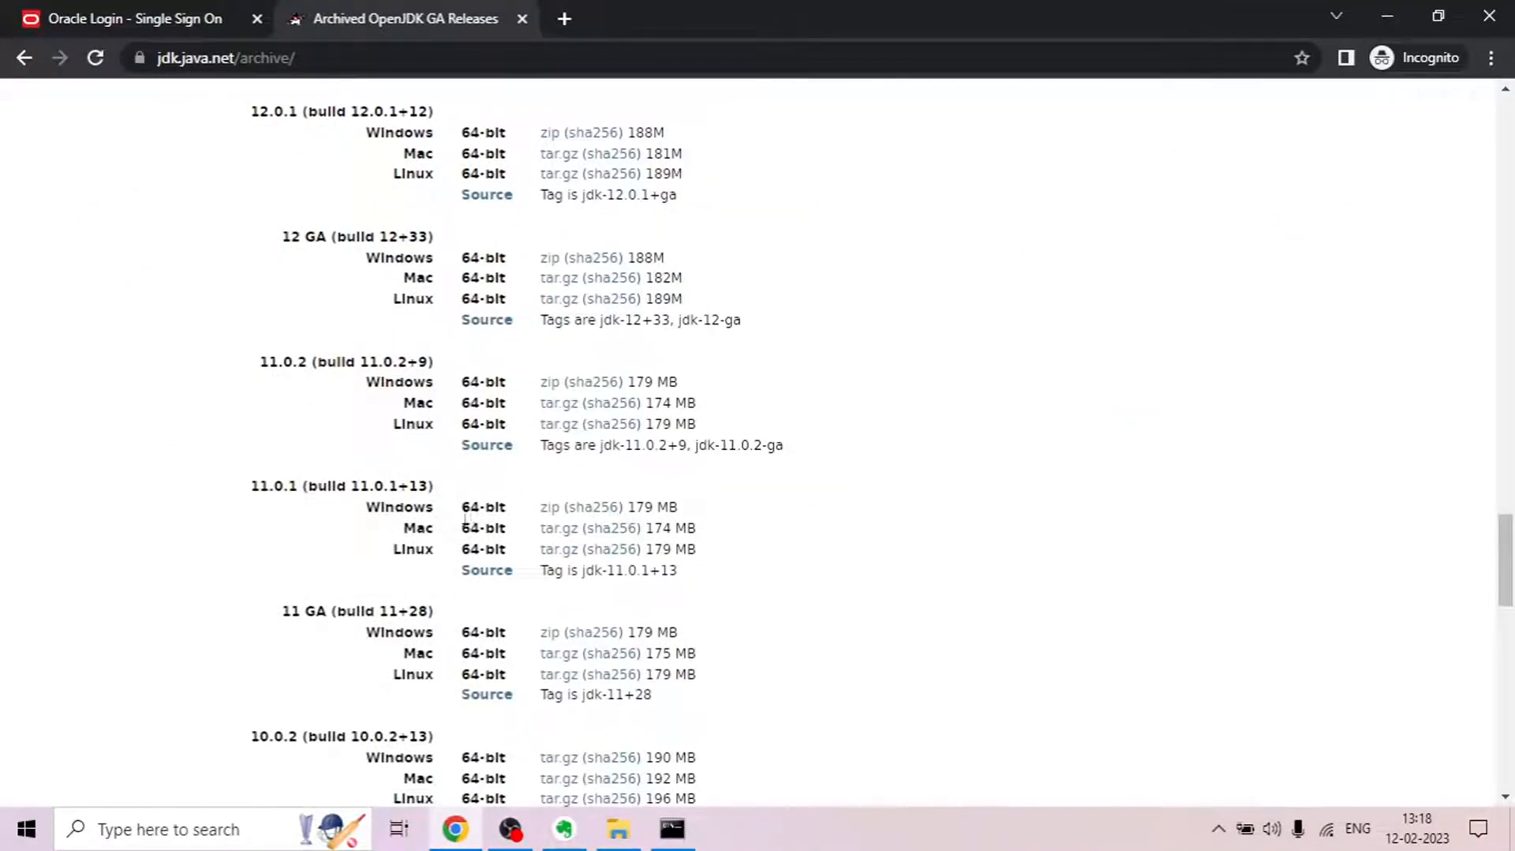
click(556, 513)
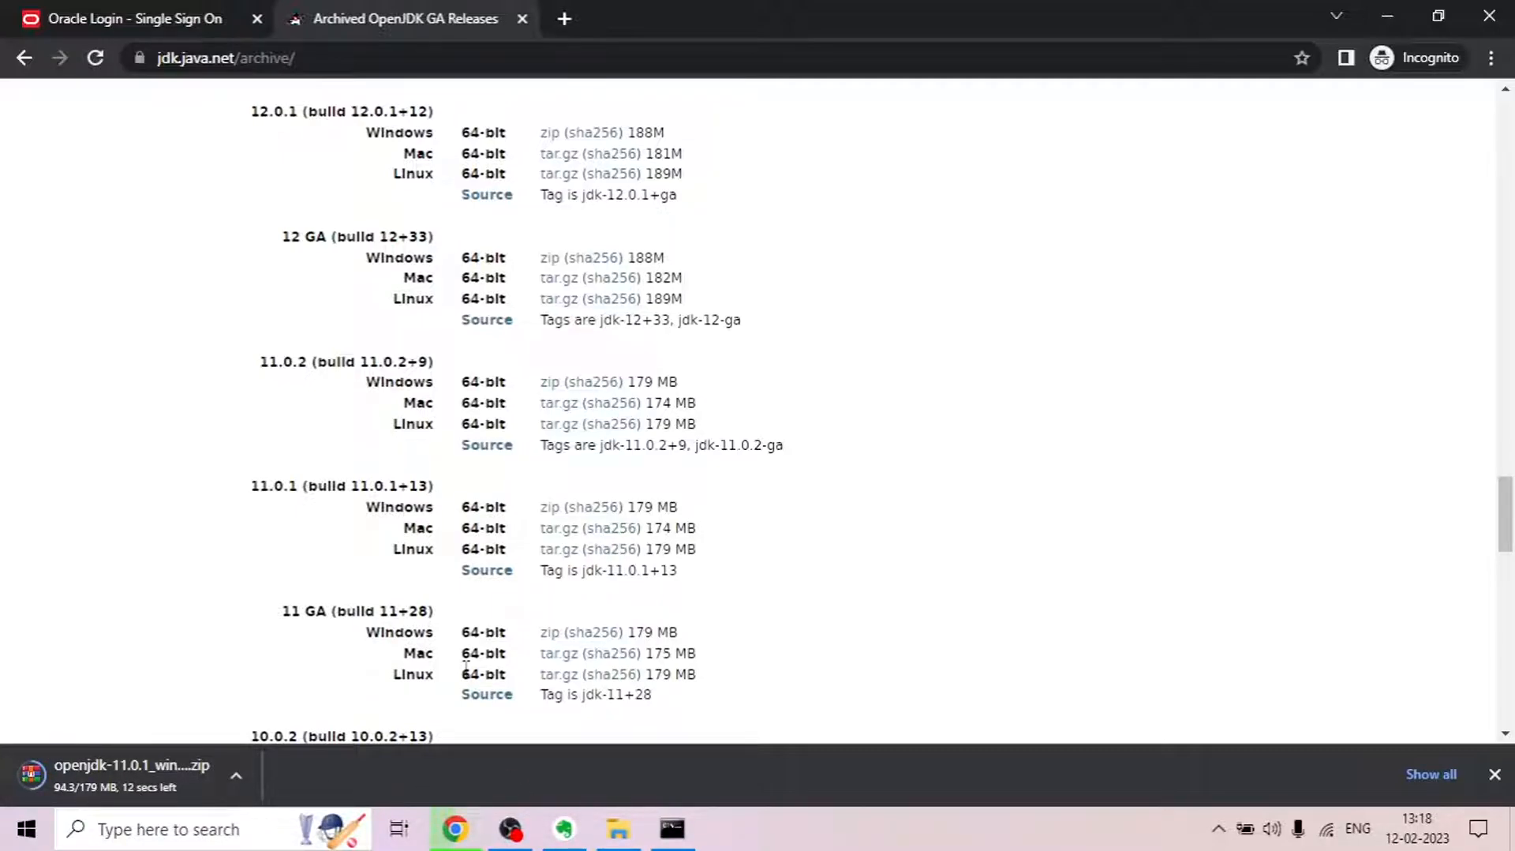
Check the contents of the Java folder under C:\Program Files in File Explorer, then return to the browser.
click(618, 841)
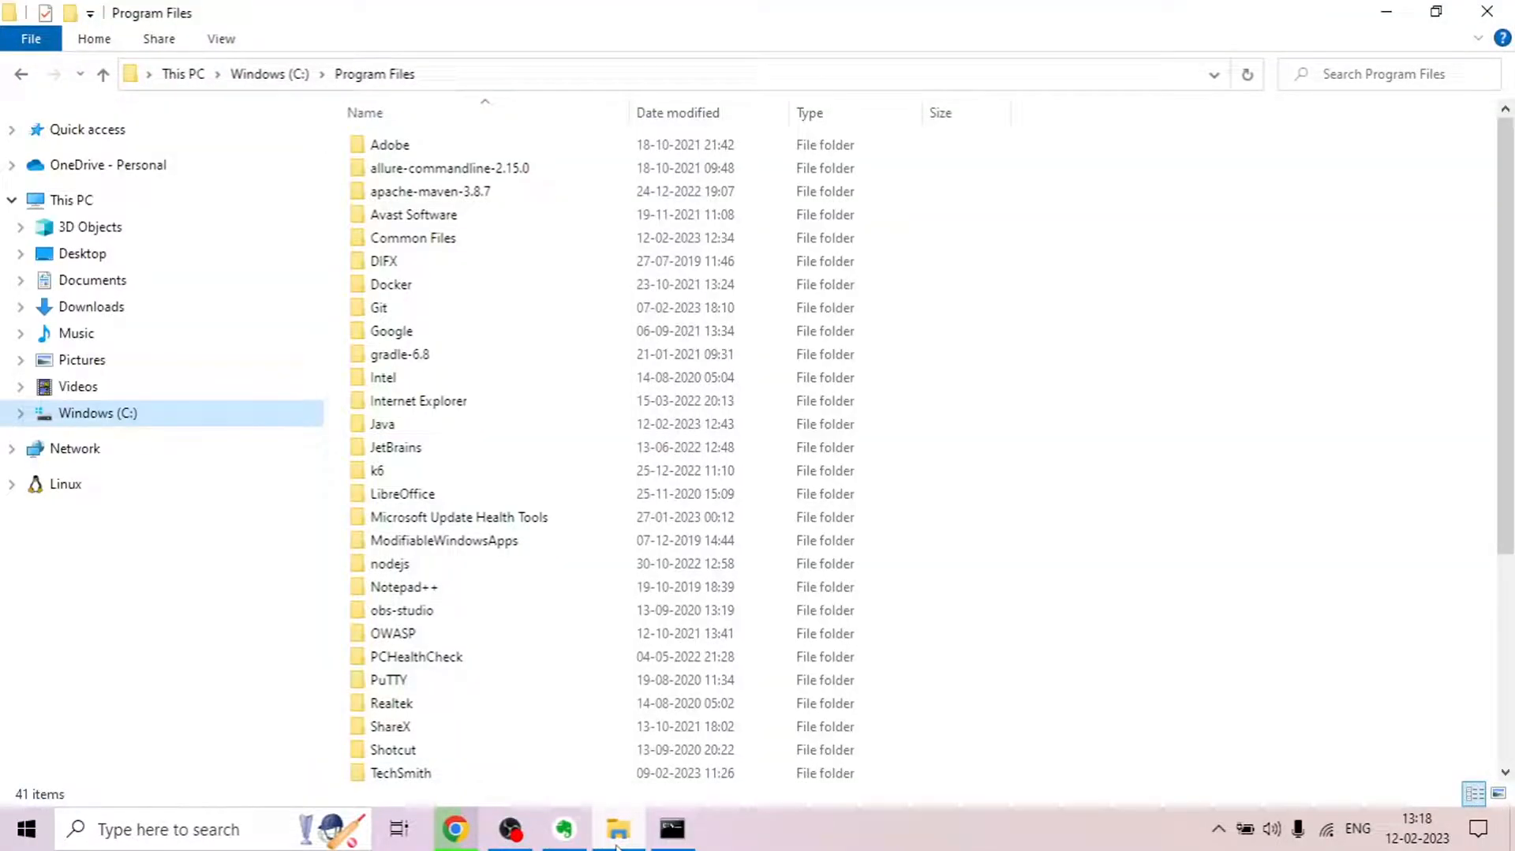
double_click(374, 431)
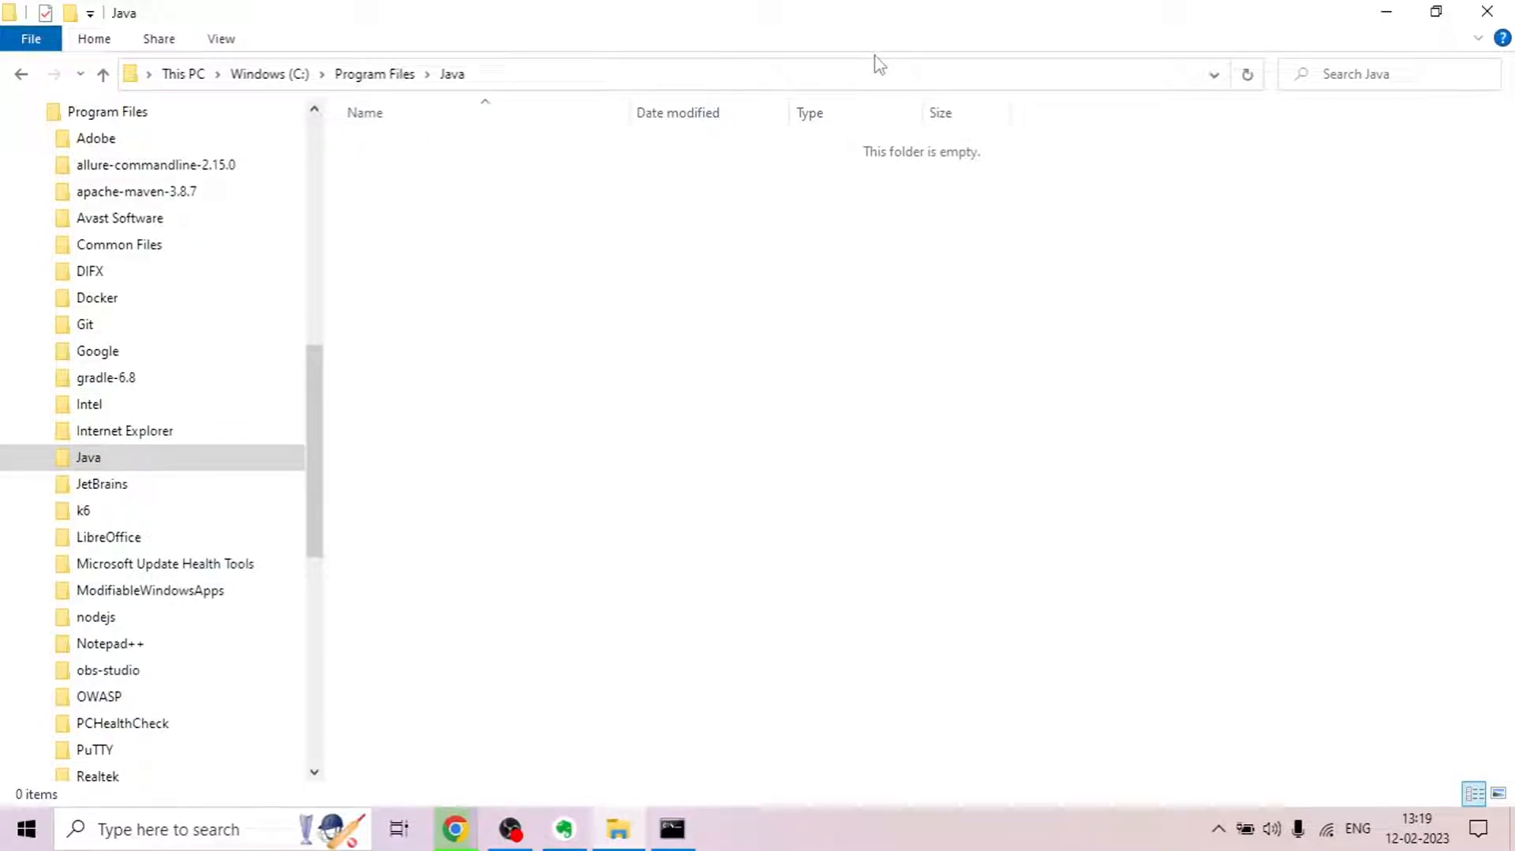
click(1385, 11)
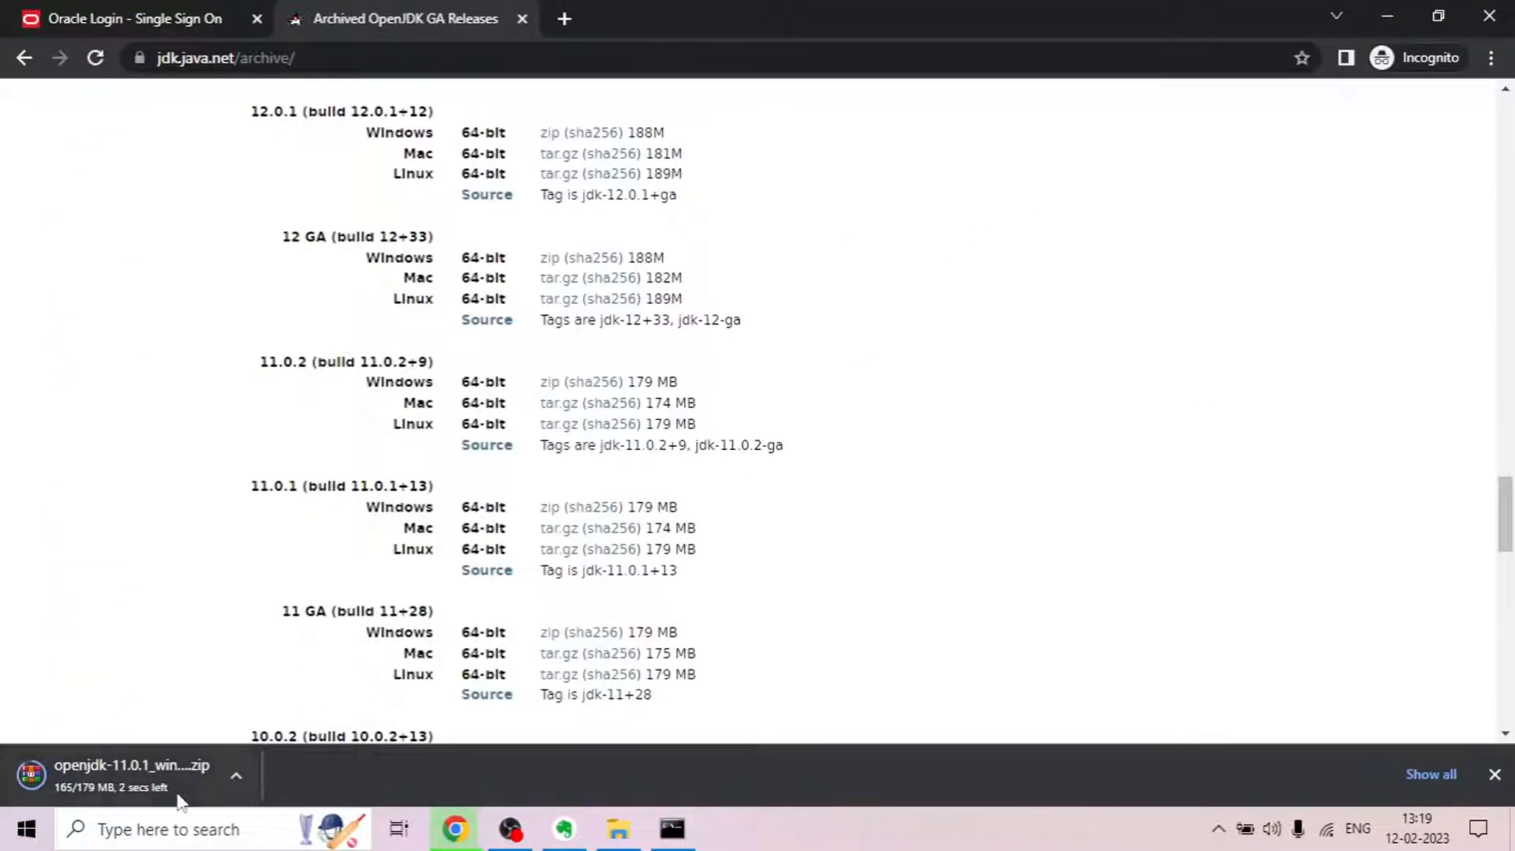
Show the downloaded openjdk-11.0.1_windows-x64_bin archive in its folder and extract it to C:\Program Files\Java with WinRAR.
right_click(127, 769)
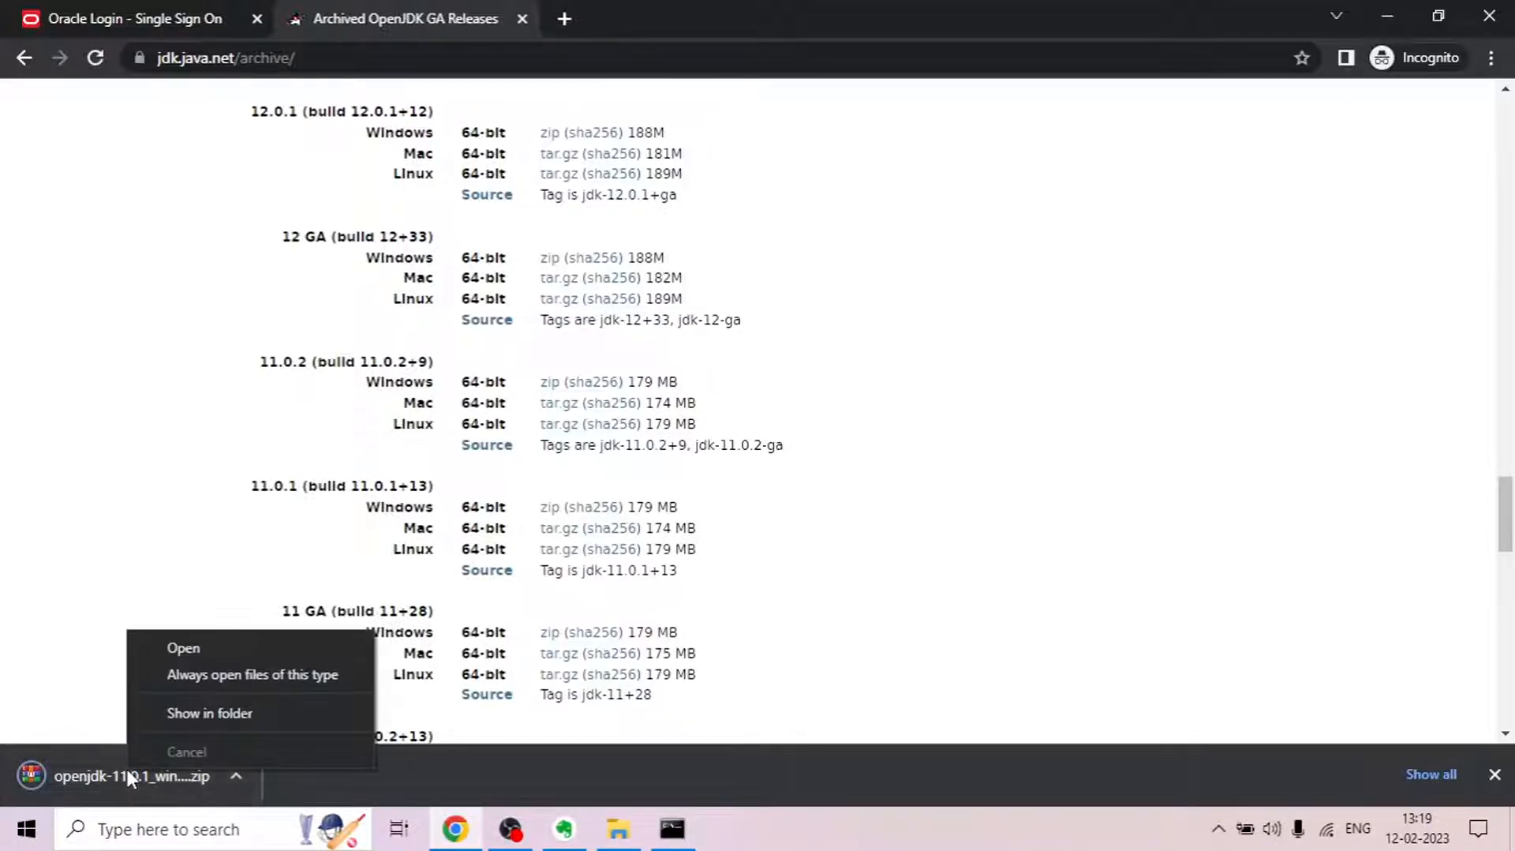
click(187, 712)
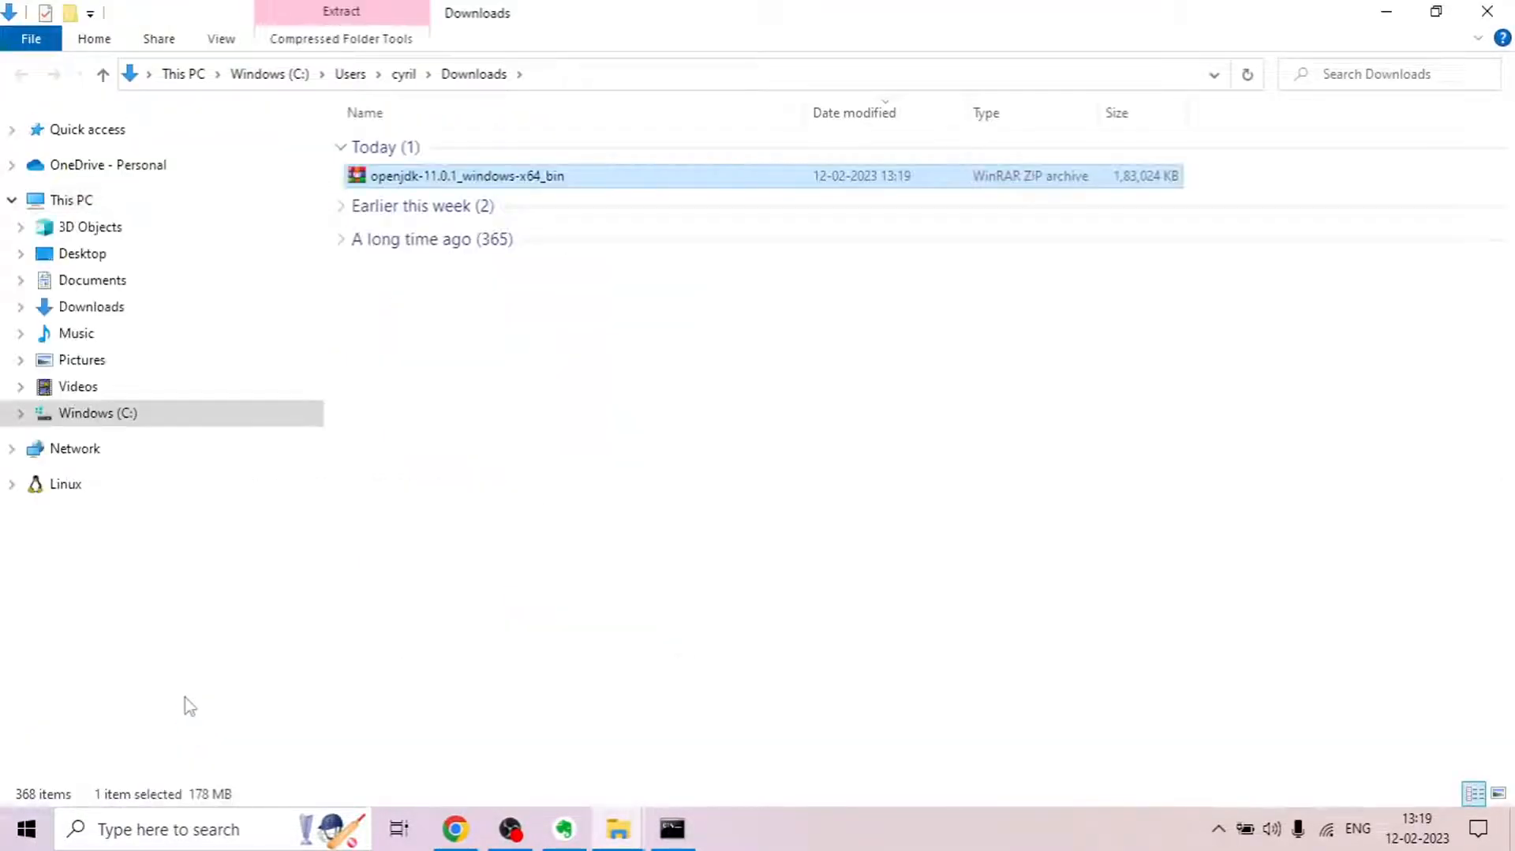
double_click(447, 174)
right_click(447, 174)
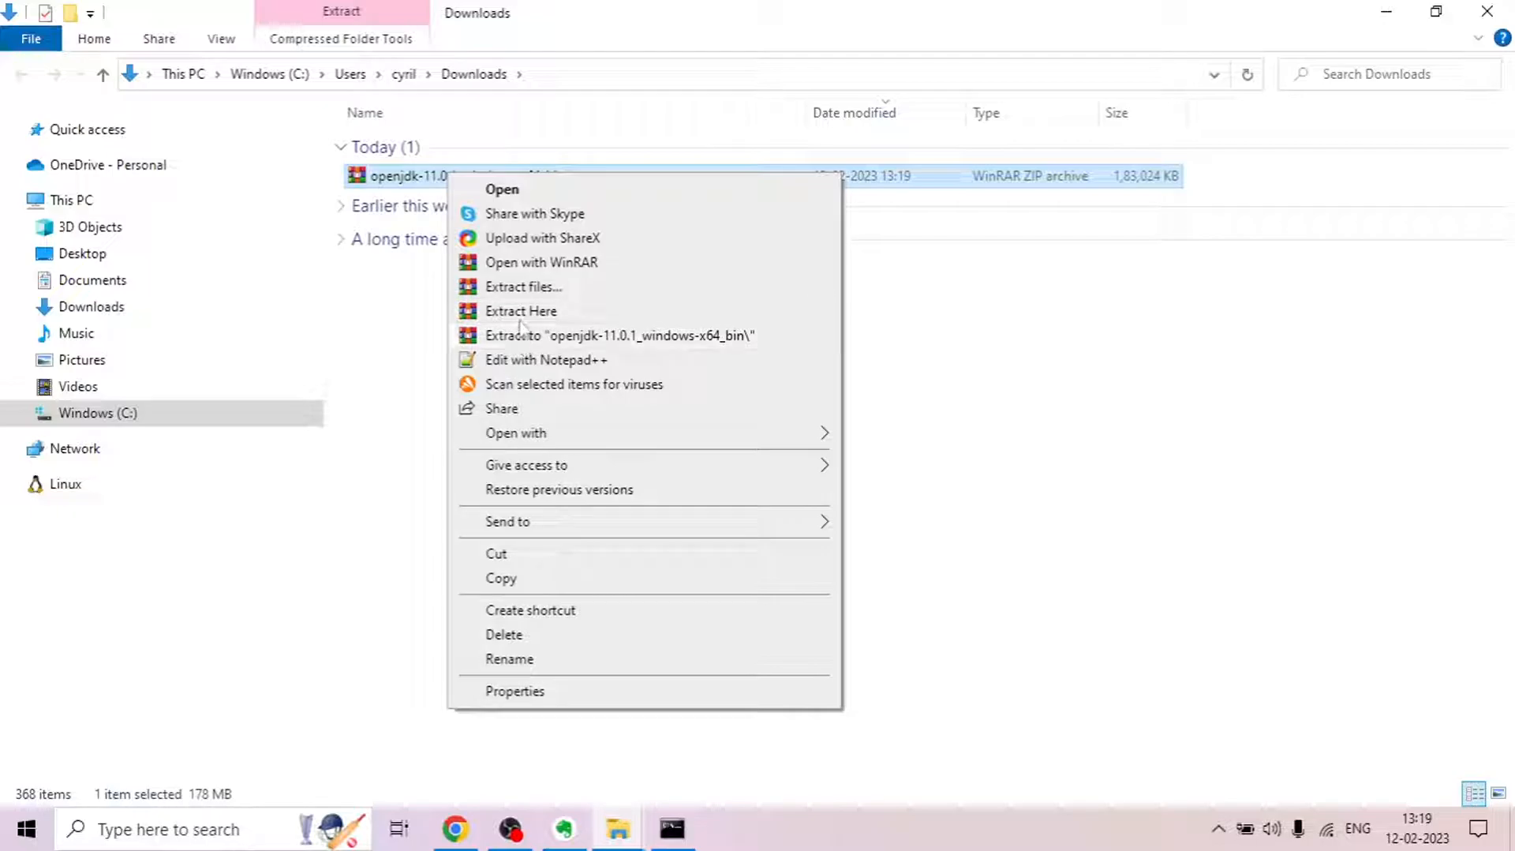
click(521, 287)
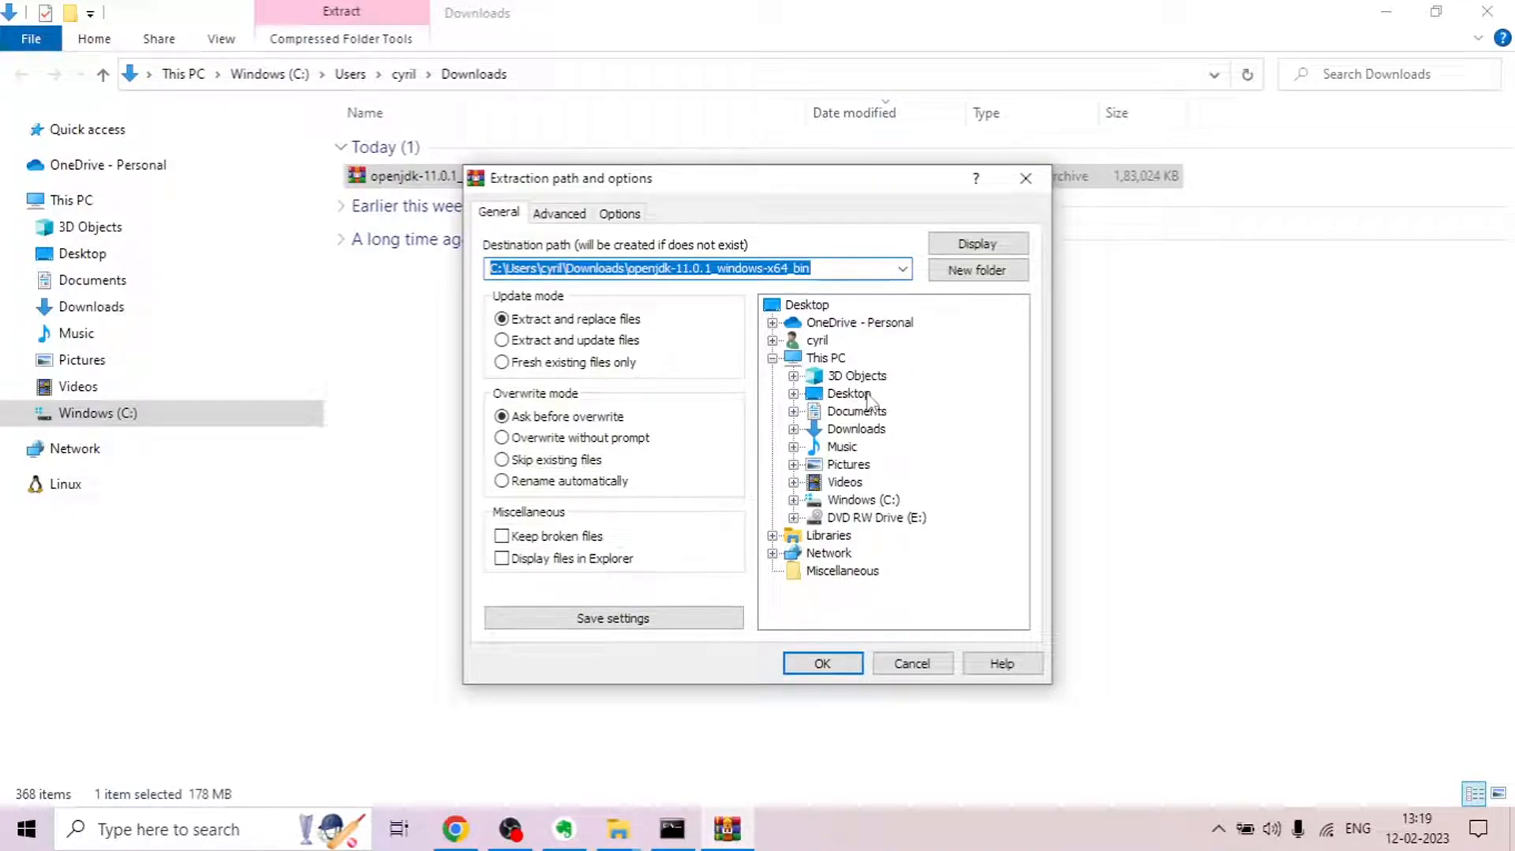
click(864, 500)
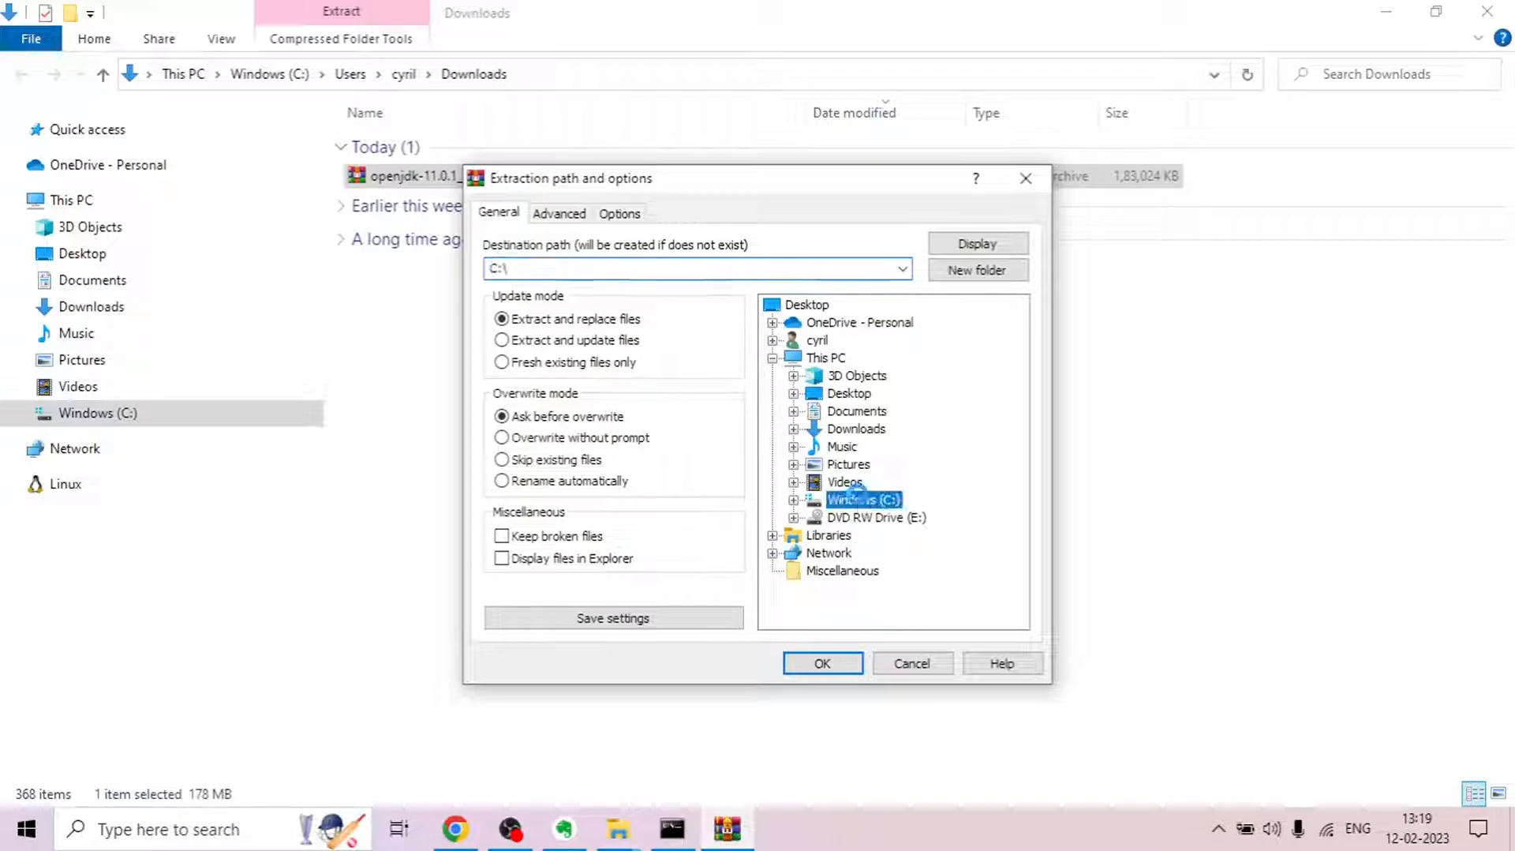
scroll(887, 525, down, 1)
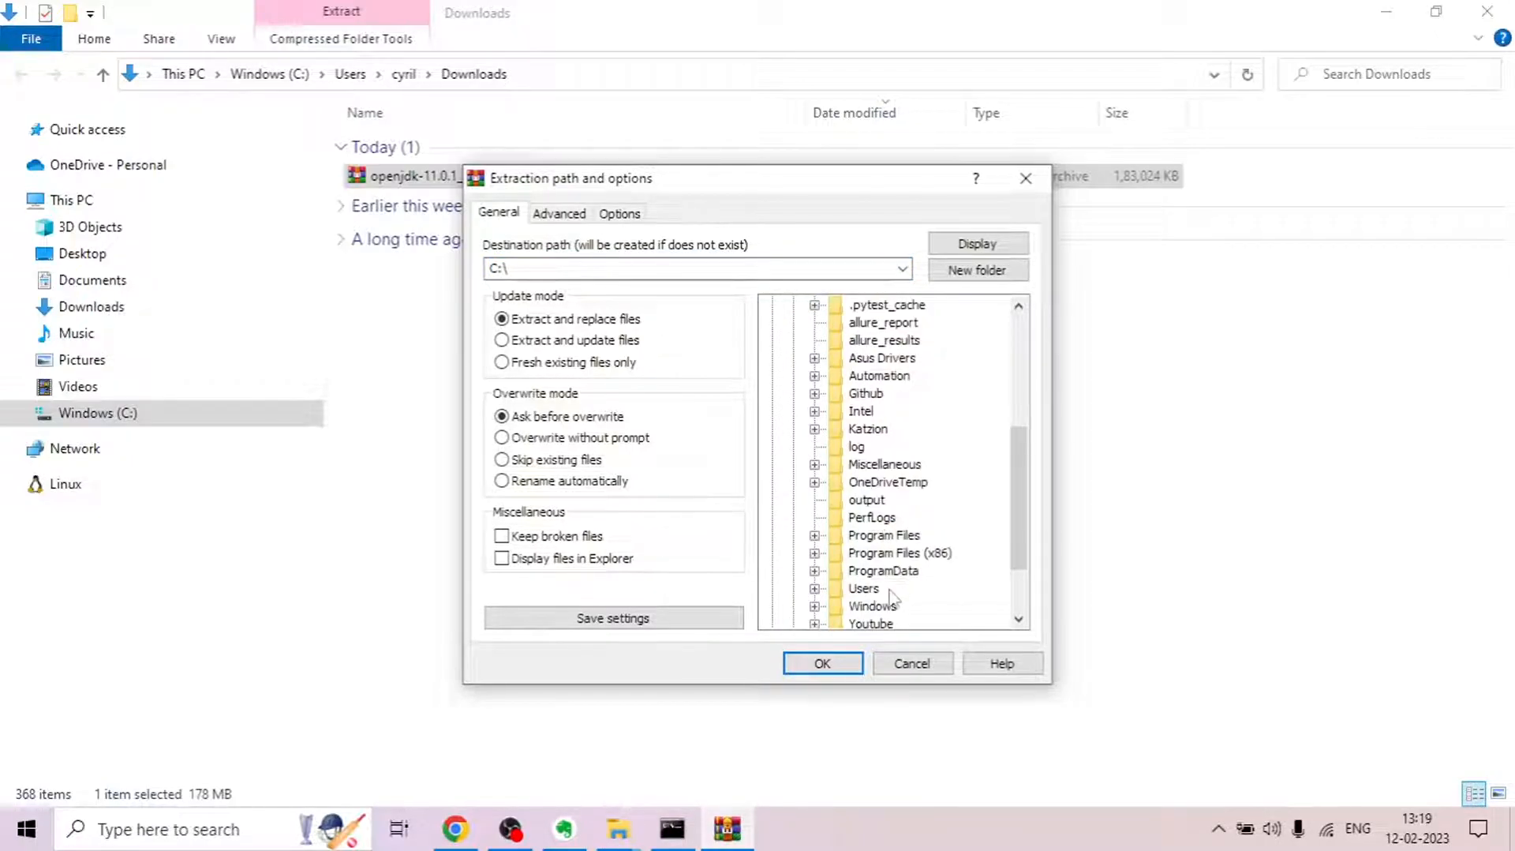
click(882, 536)
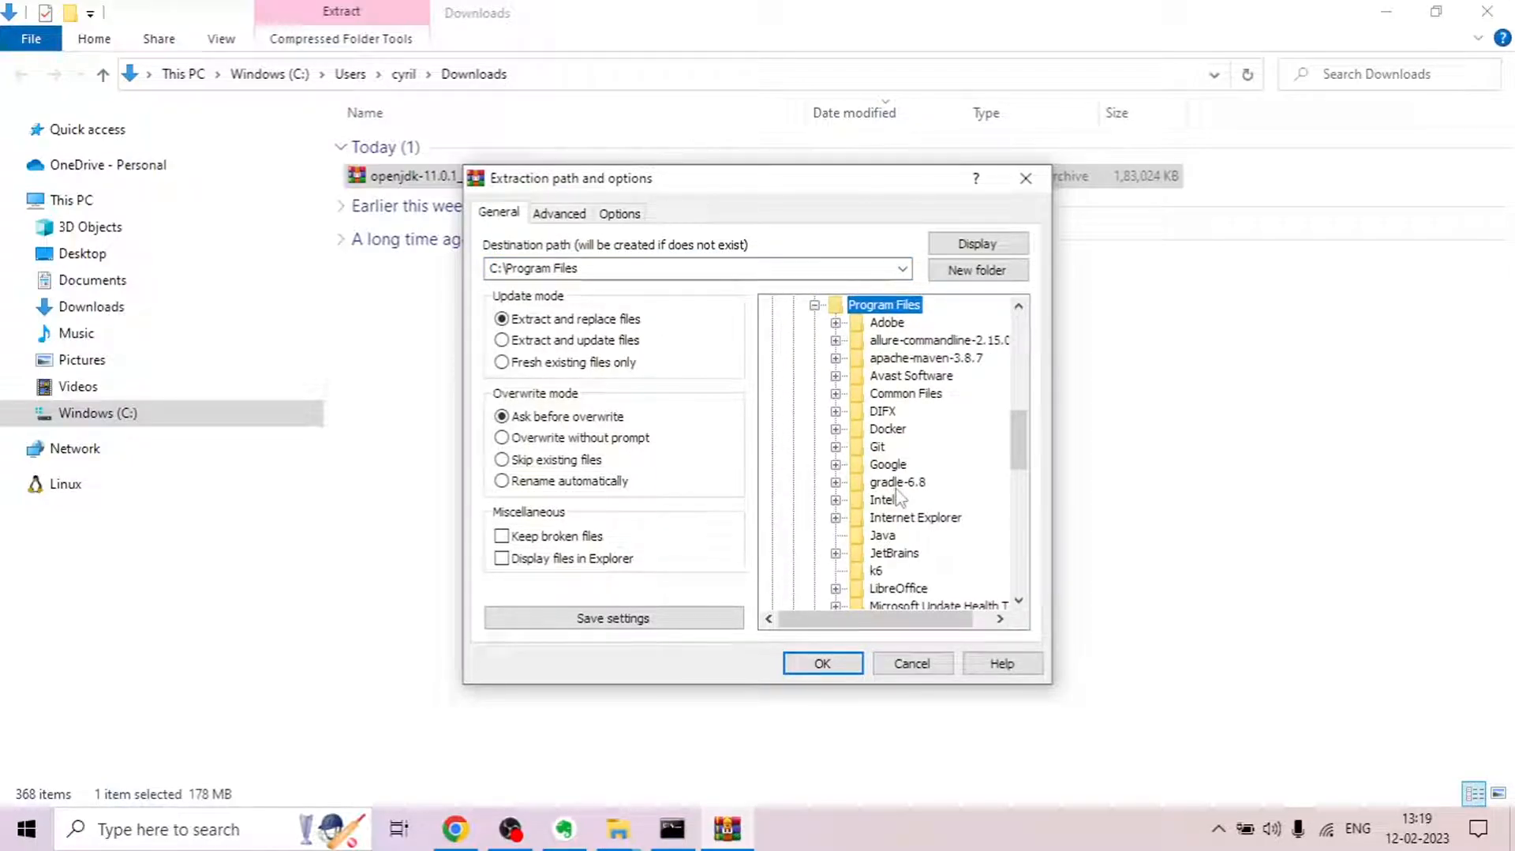
click(880, 537)
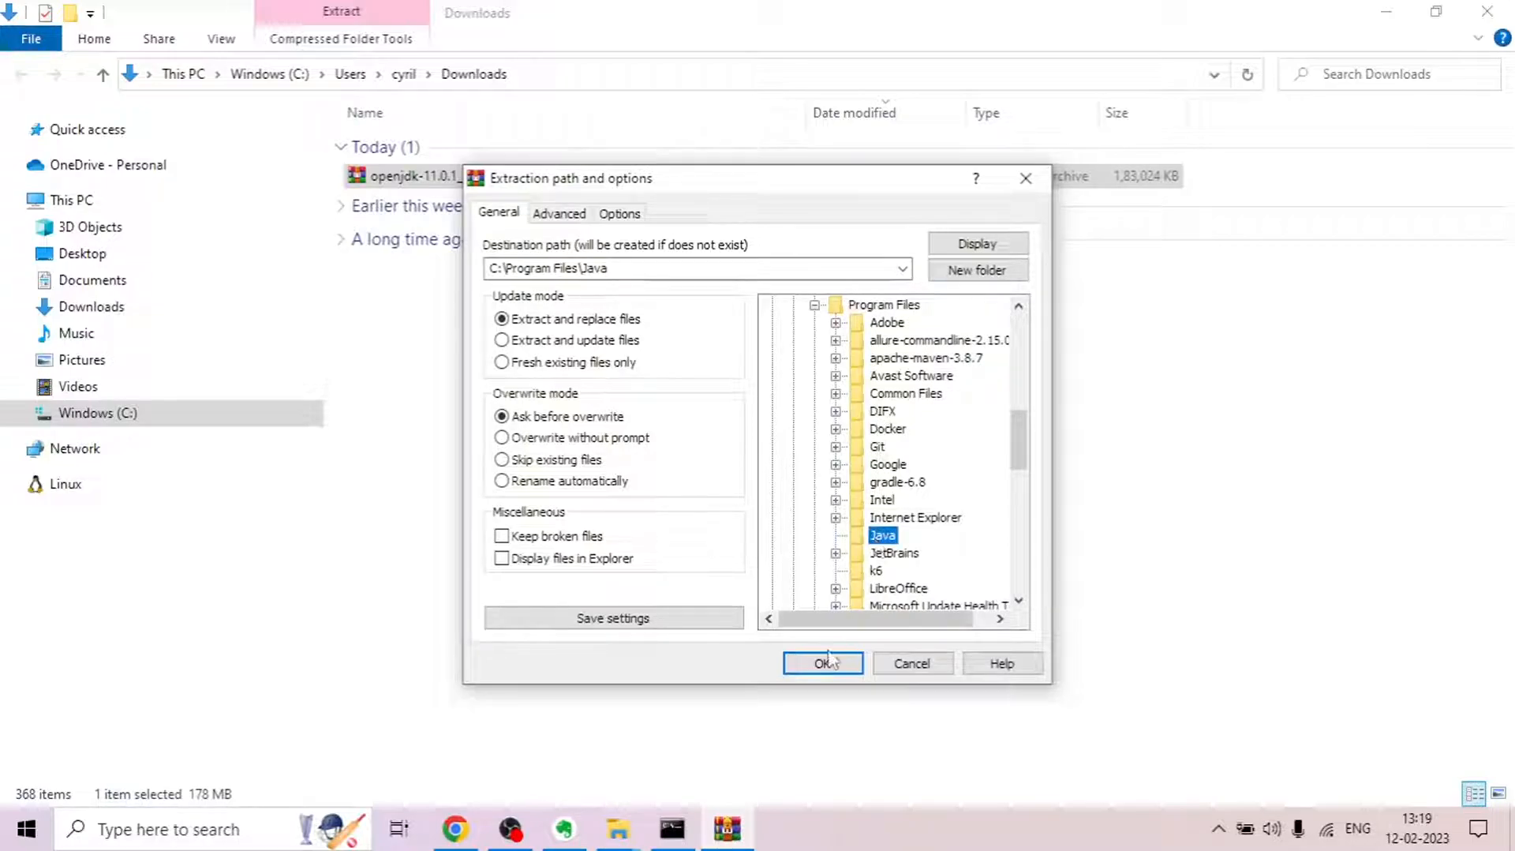
click(828, 667)
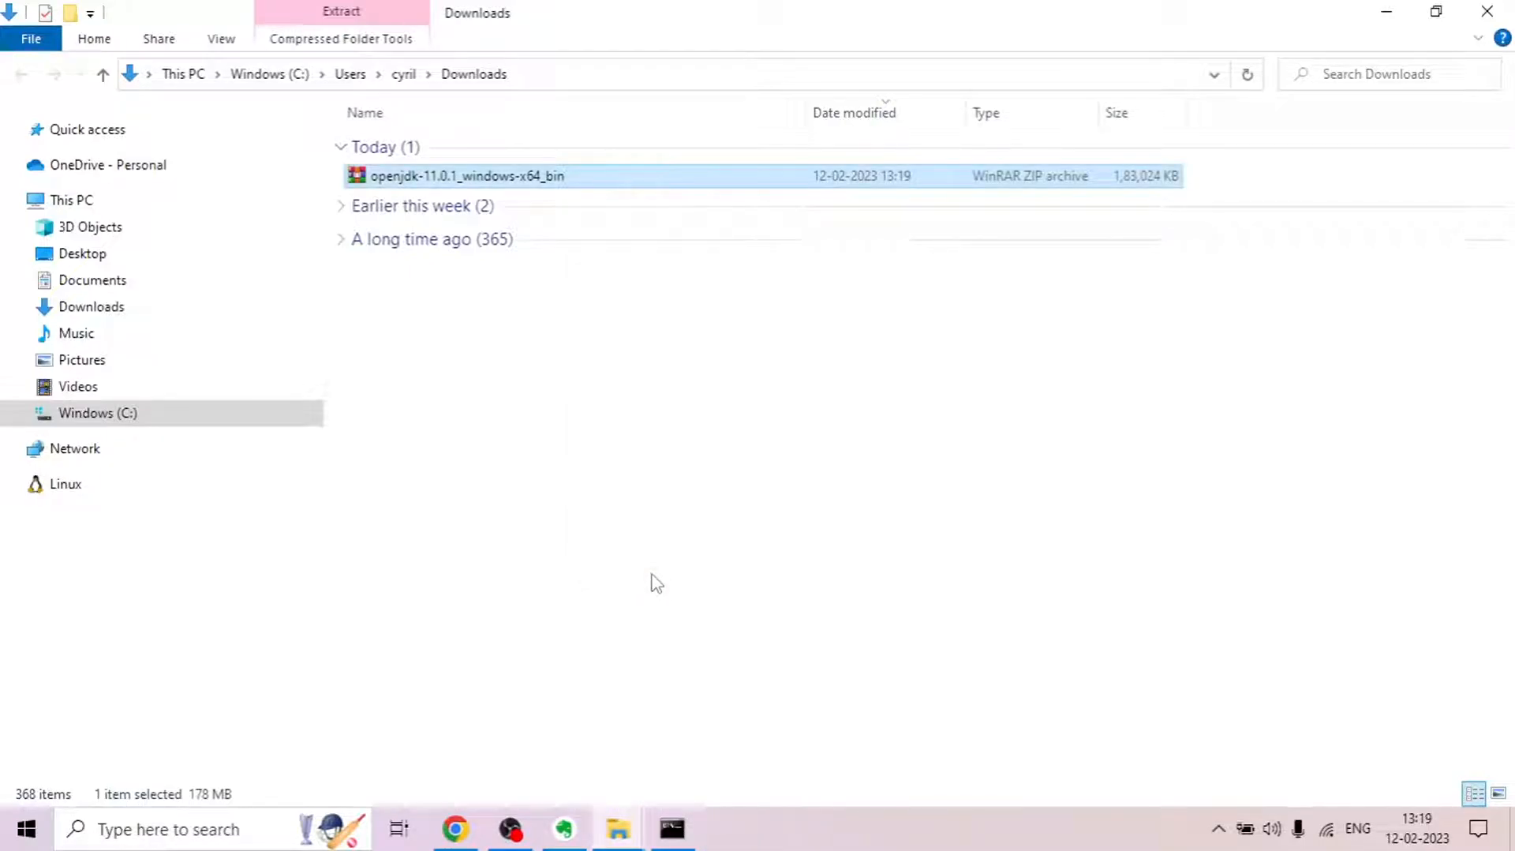
Examine the extracted jdk-11.0.1 folder inside C:\Program Files\Java, then return to the Java folder.
mouse_move(621, 835)
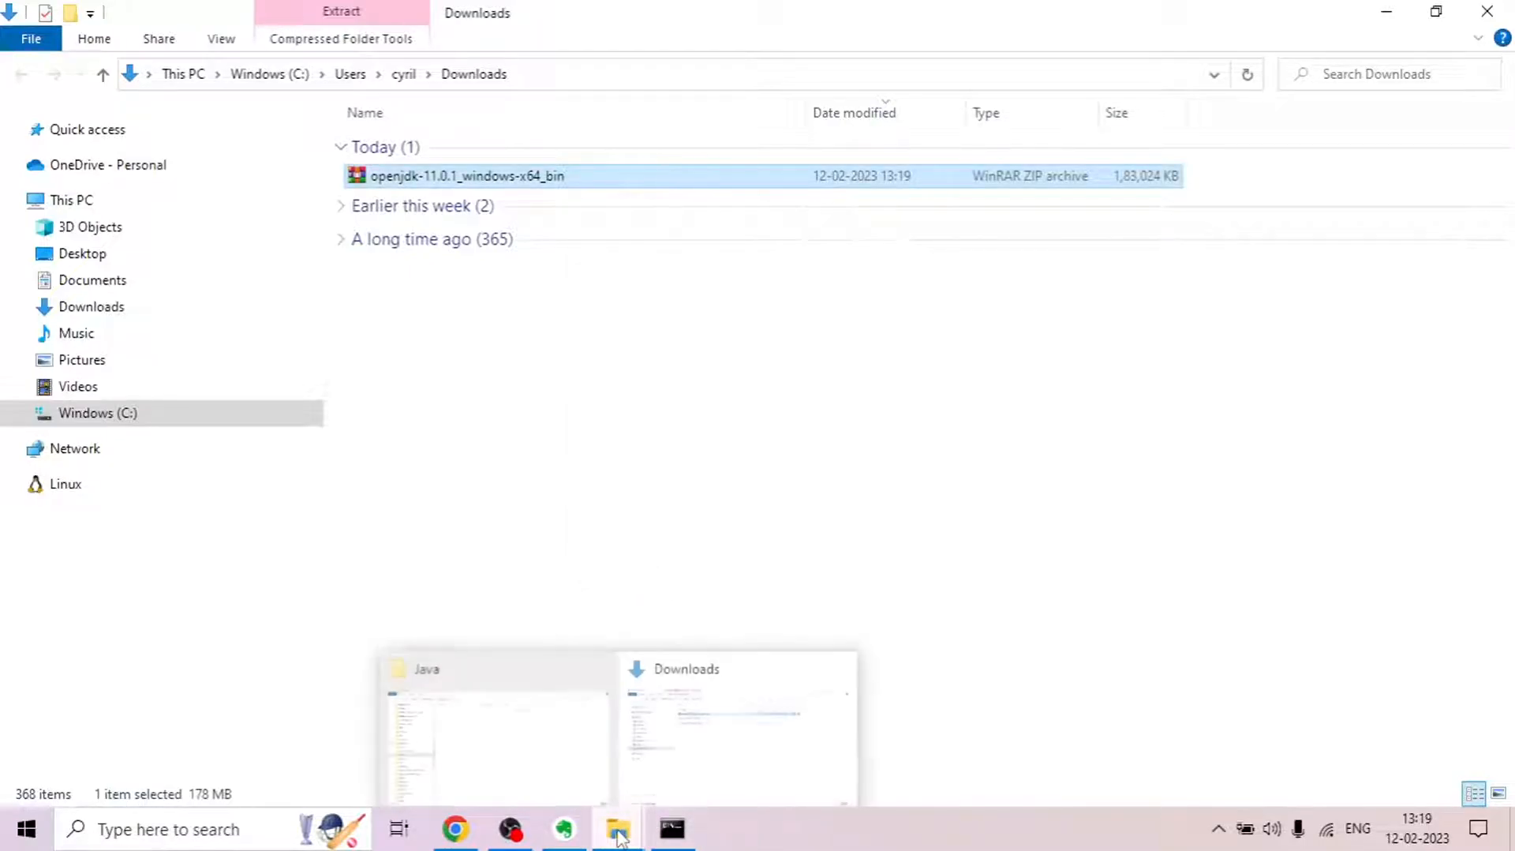
click(497, 726)
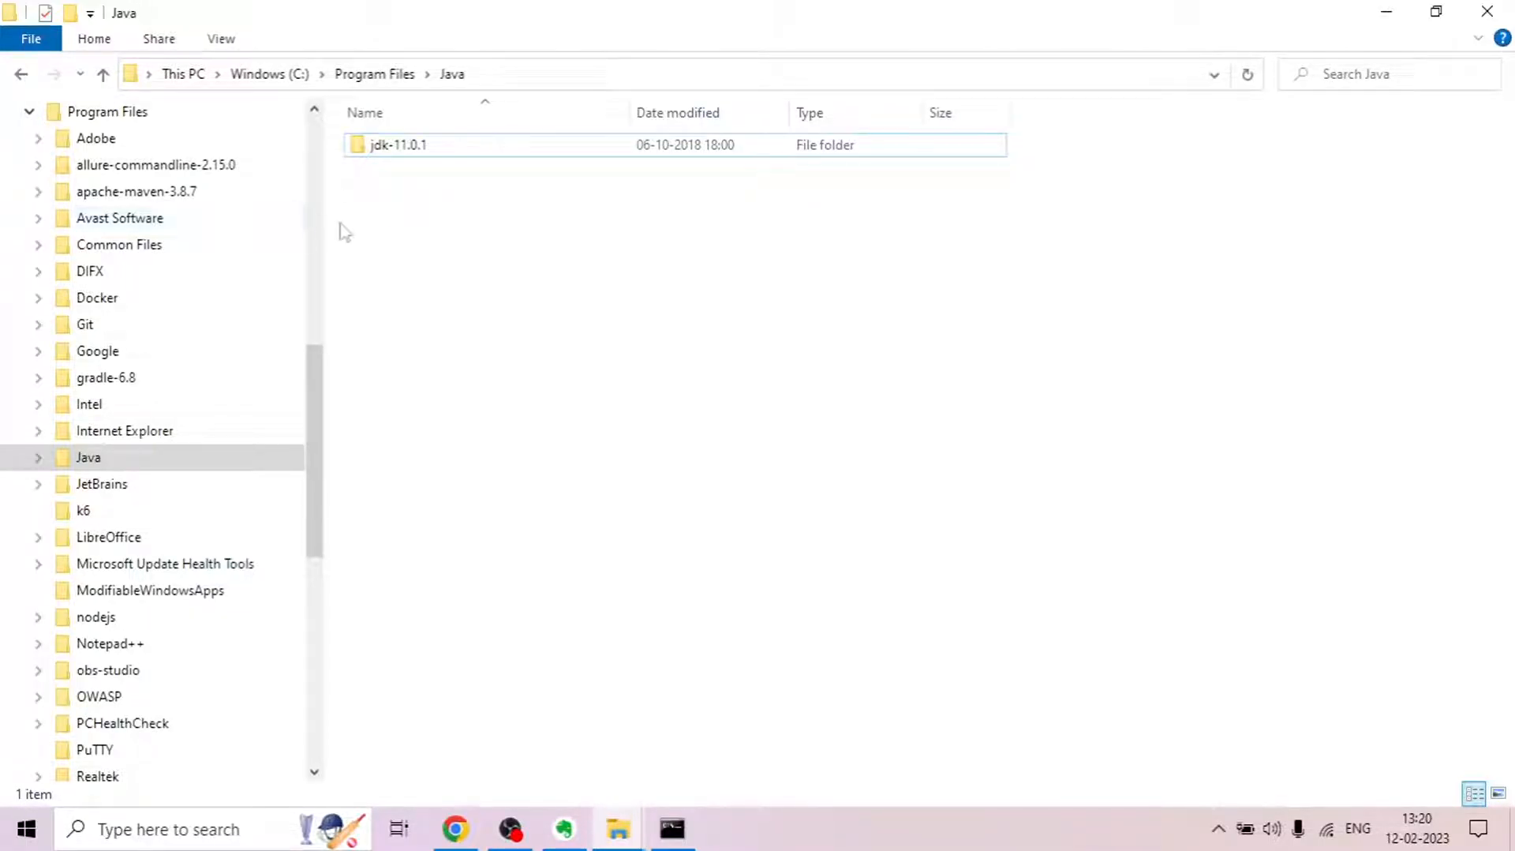
click(36, 113)
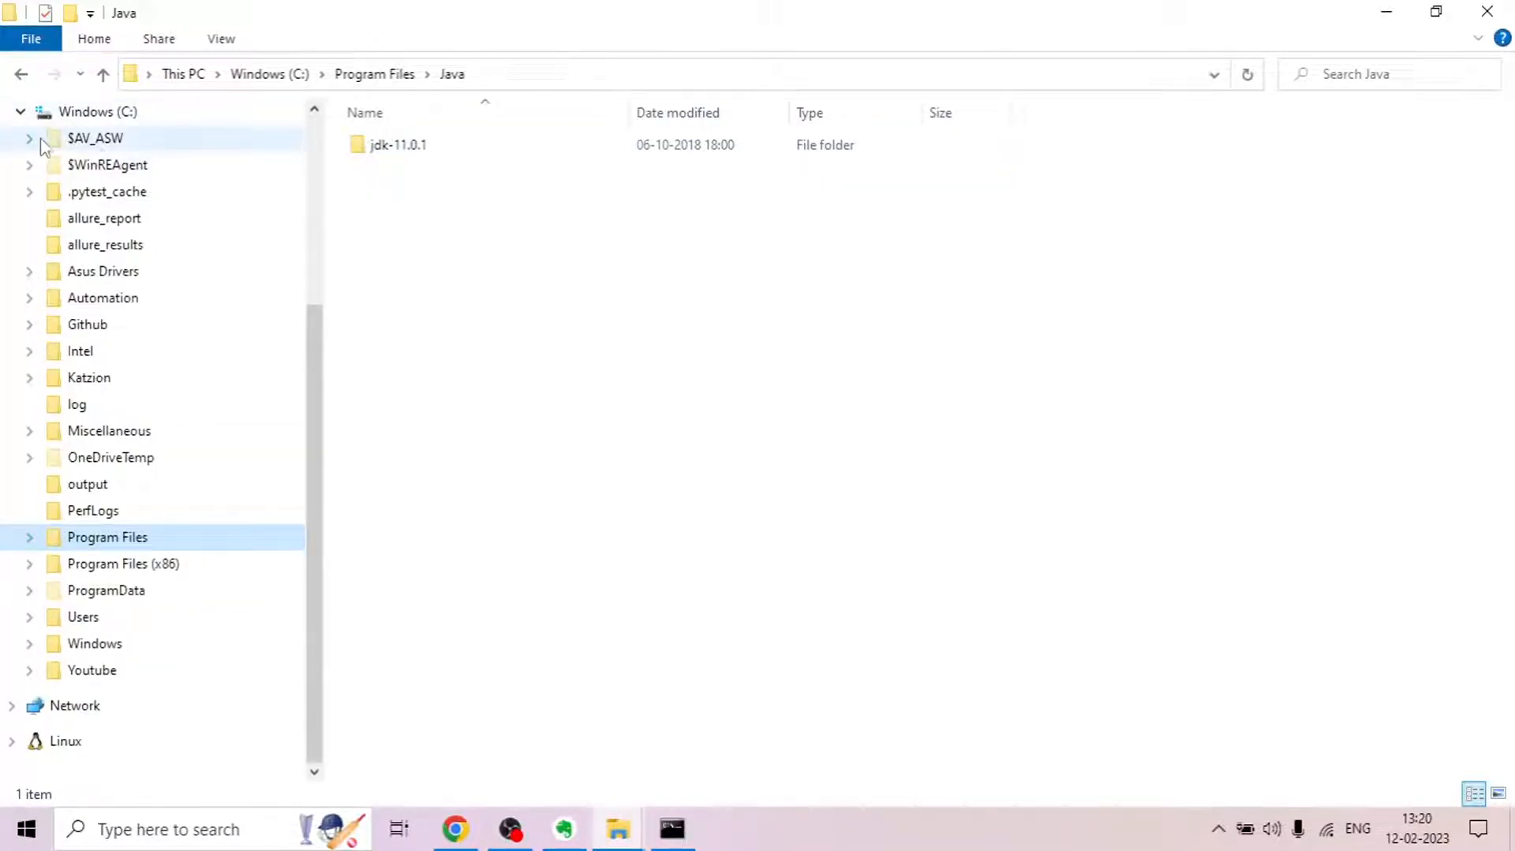
click(20, 112)
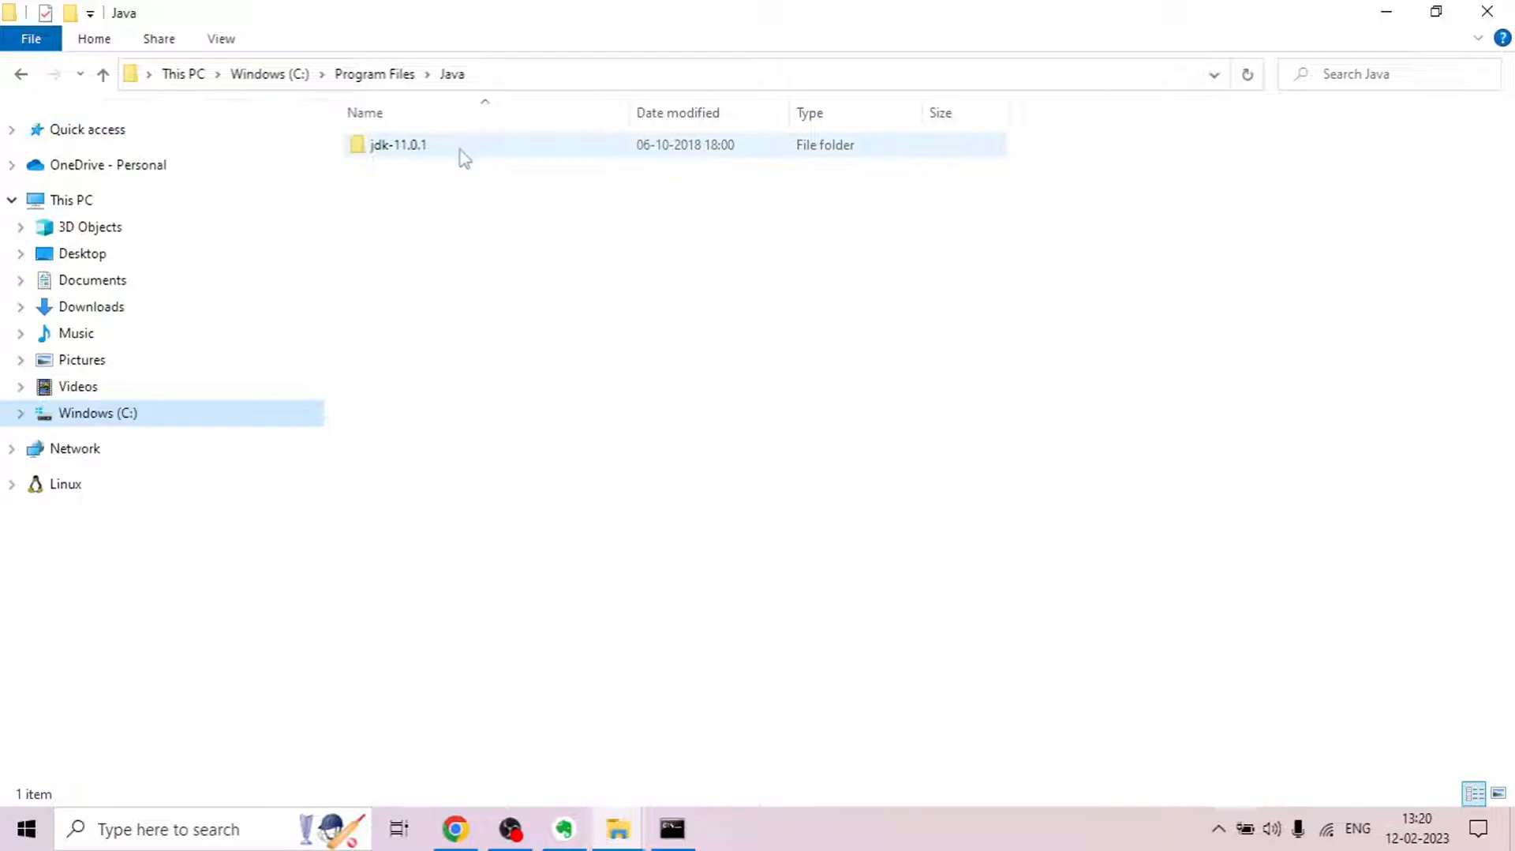
double_click(407, 150)
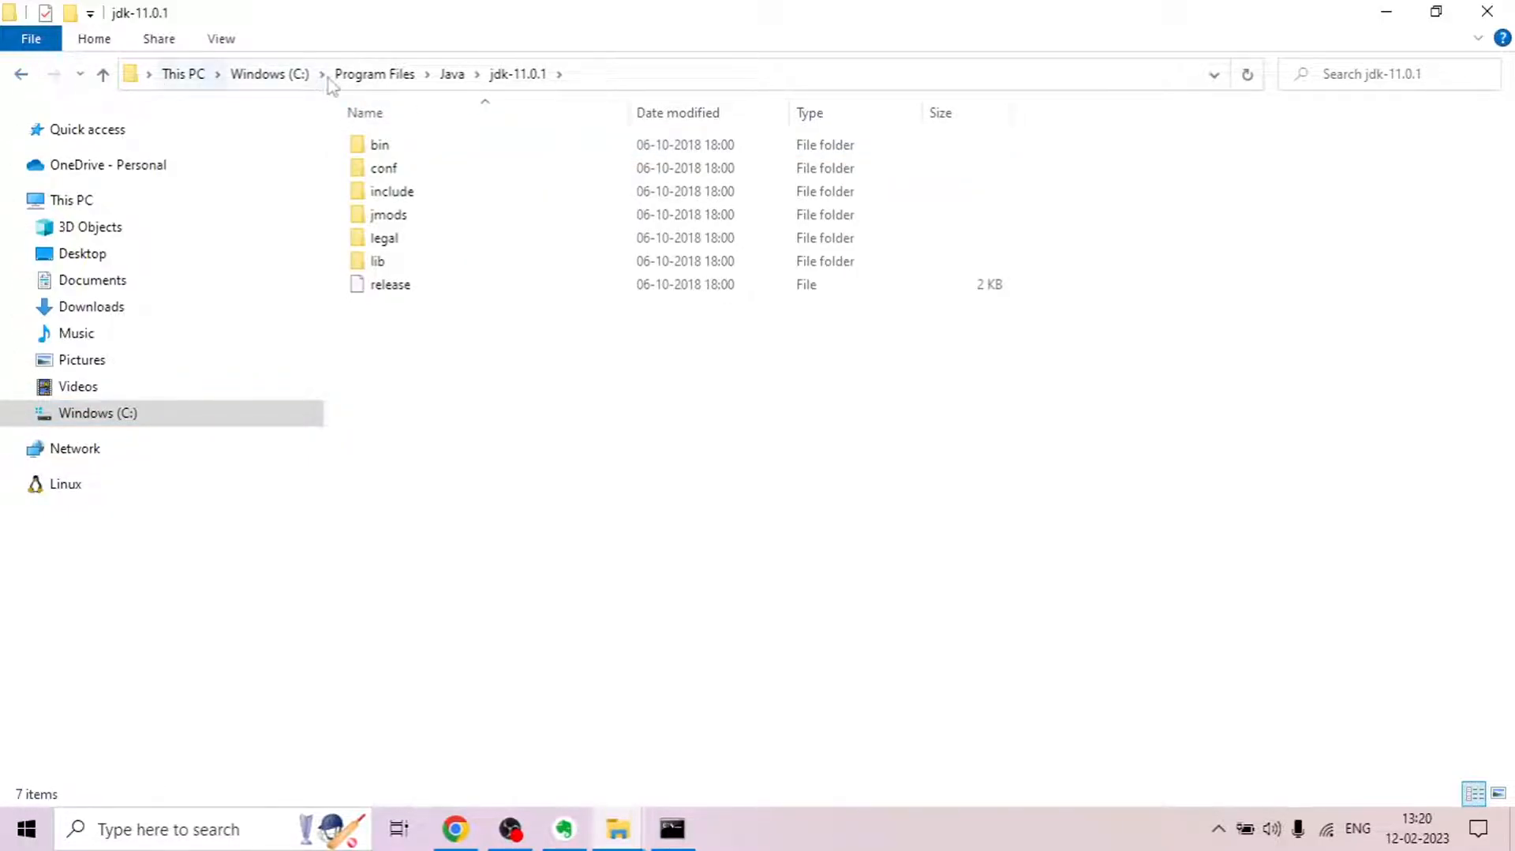
click(452, 74)
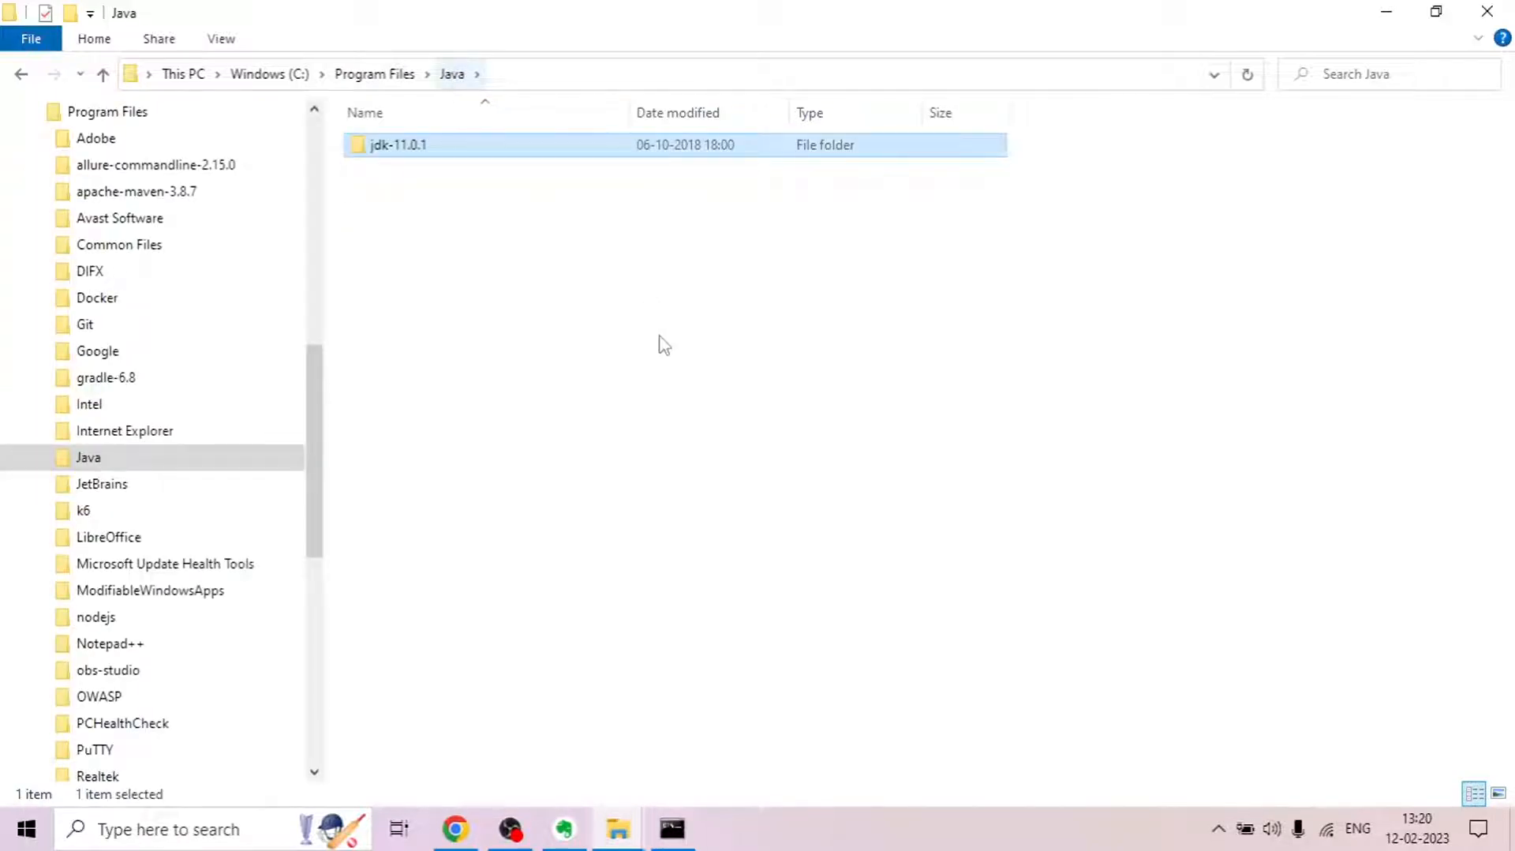
Open the jdk-11.0.1 folder and copy its full path, C:\Program Files\Java\jdk-11.0.1.
click(522, 76)
double_click(479, 145)
click(609, 79)
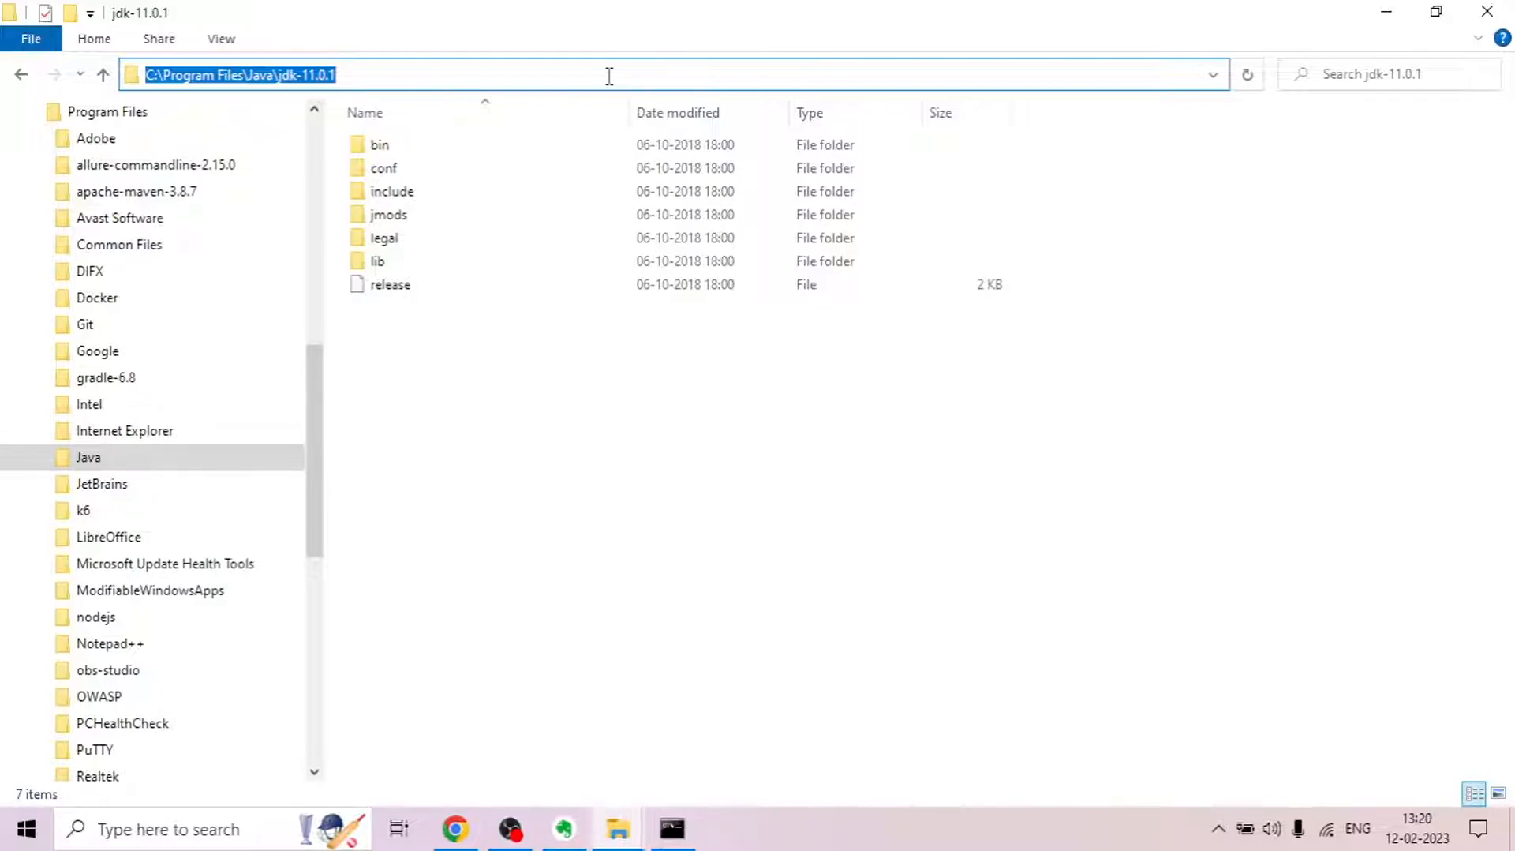
Search Windows for the system environment variables settings and open the Environment Variables dialog.
click(152, 831)
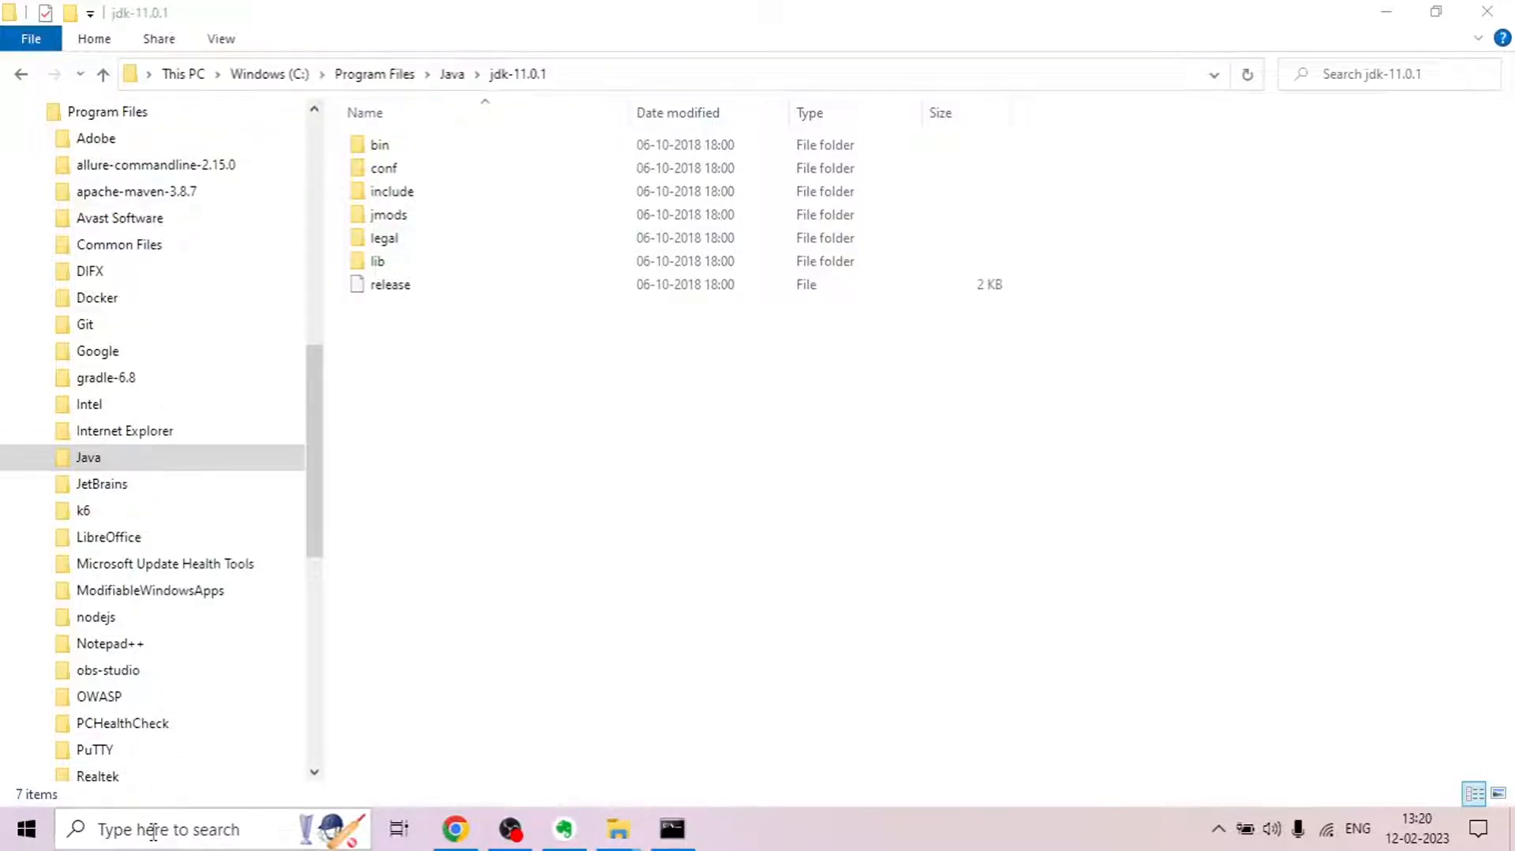
text(s)
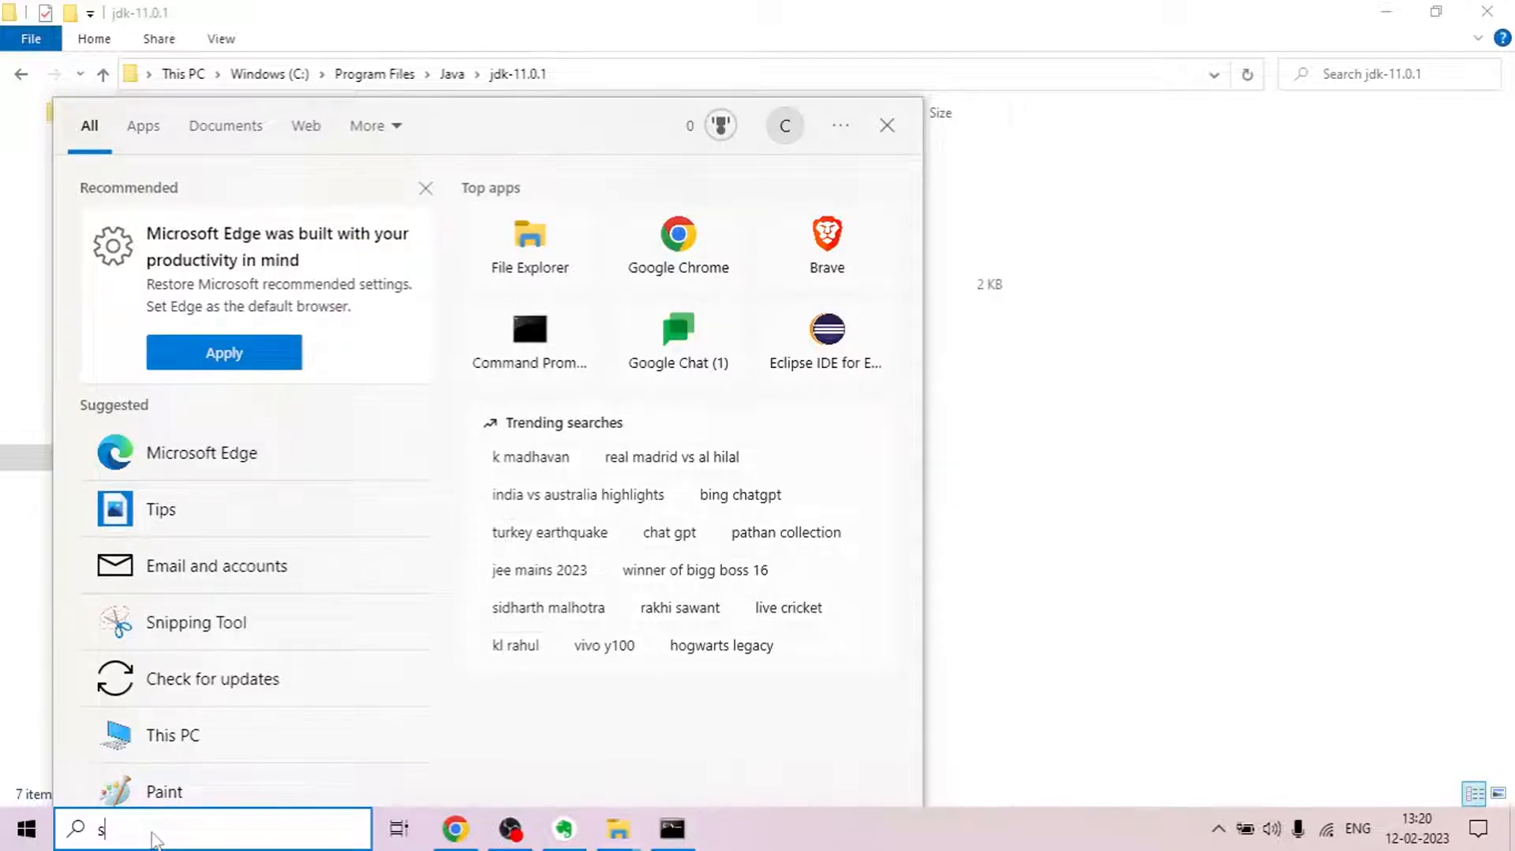
text(y)
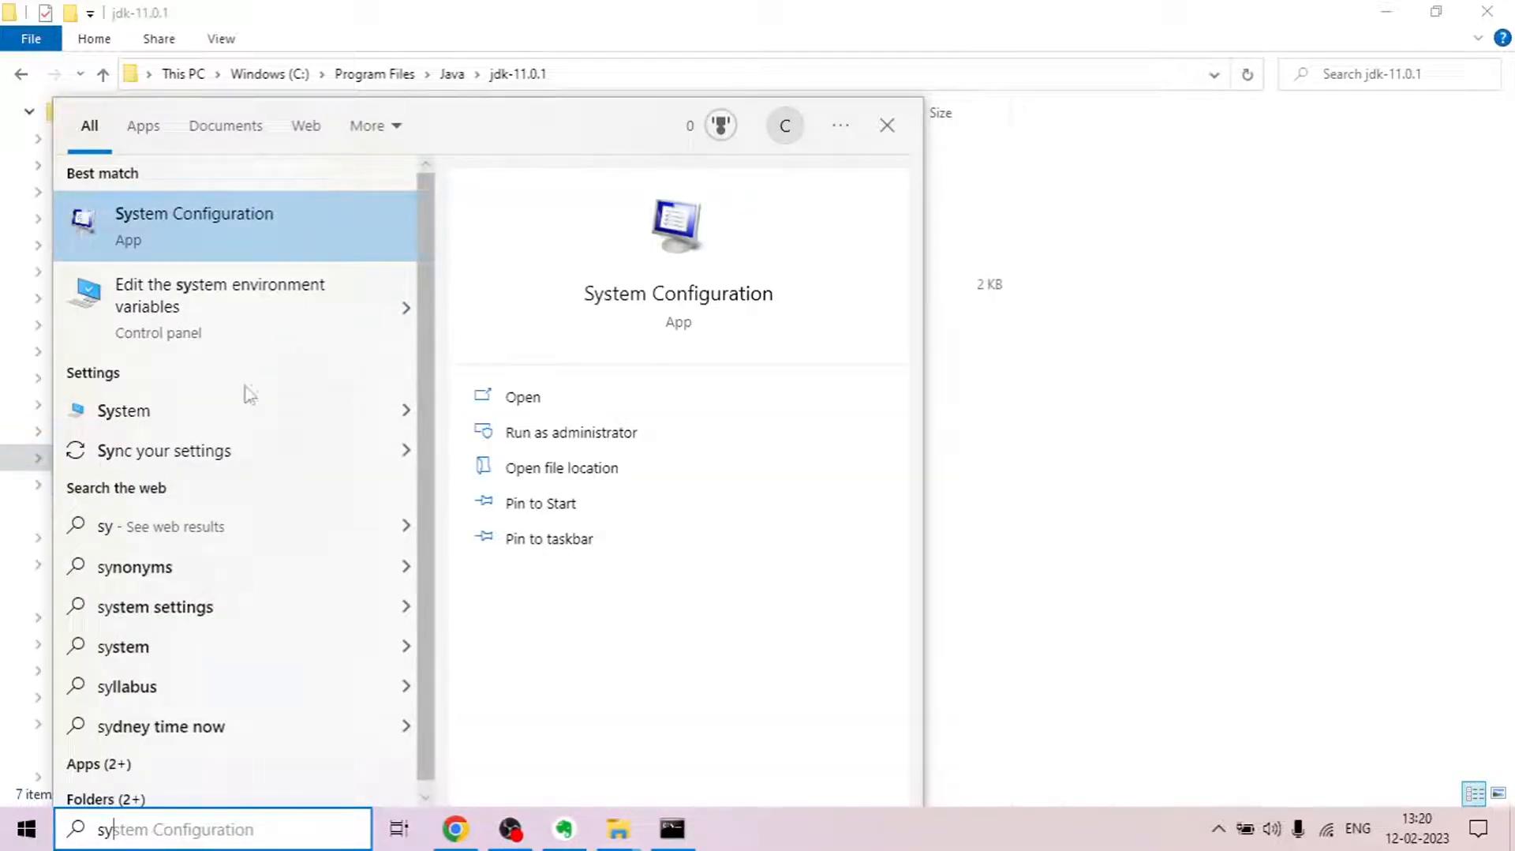
click(225, 299)
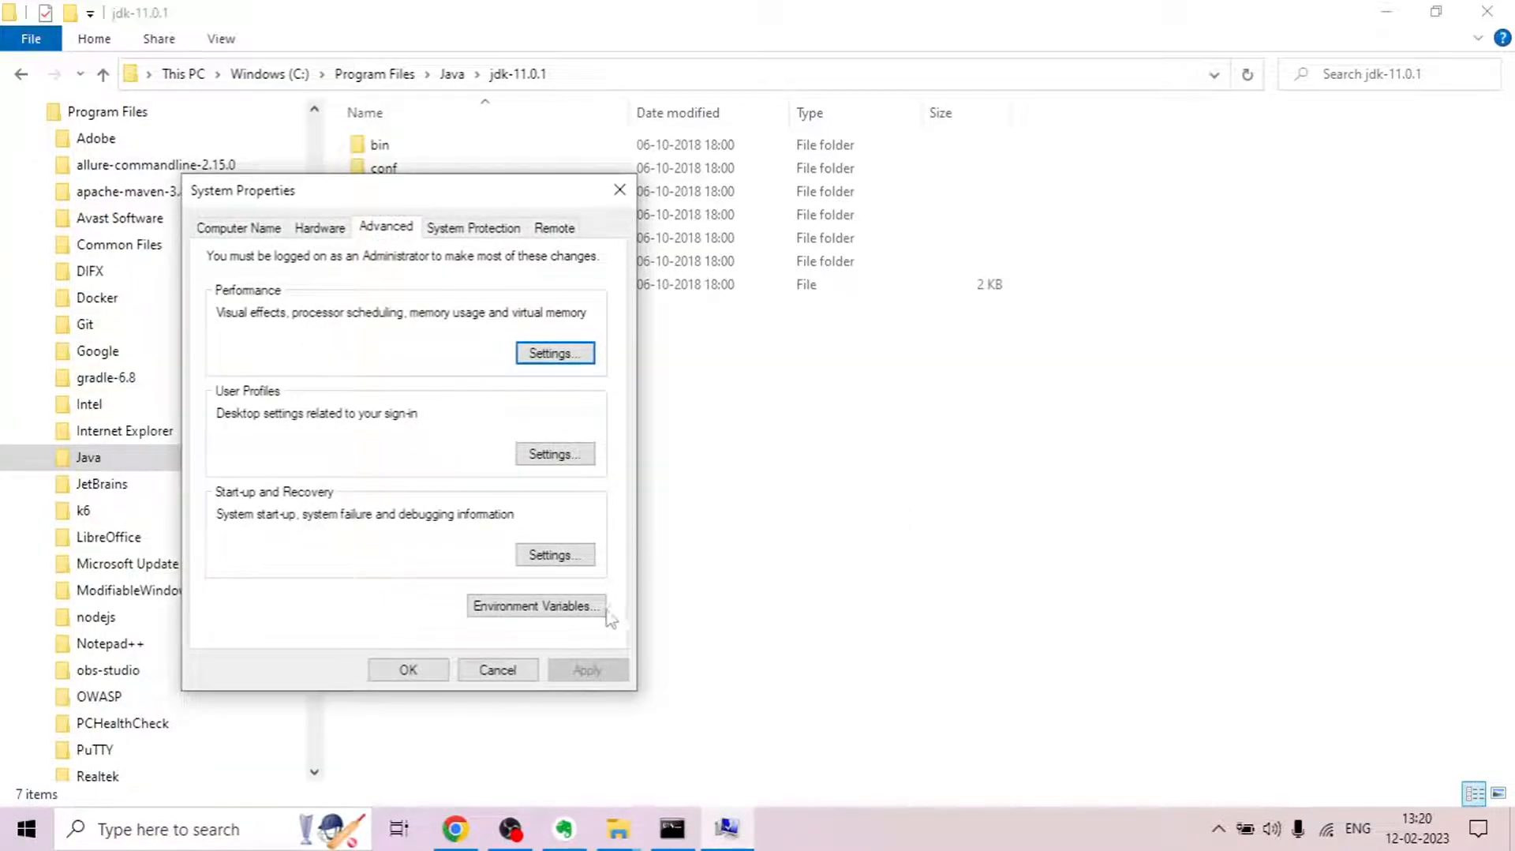
click(535, 608)
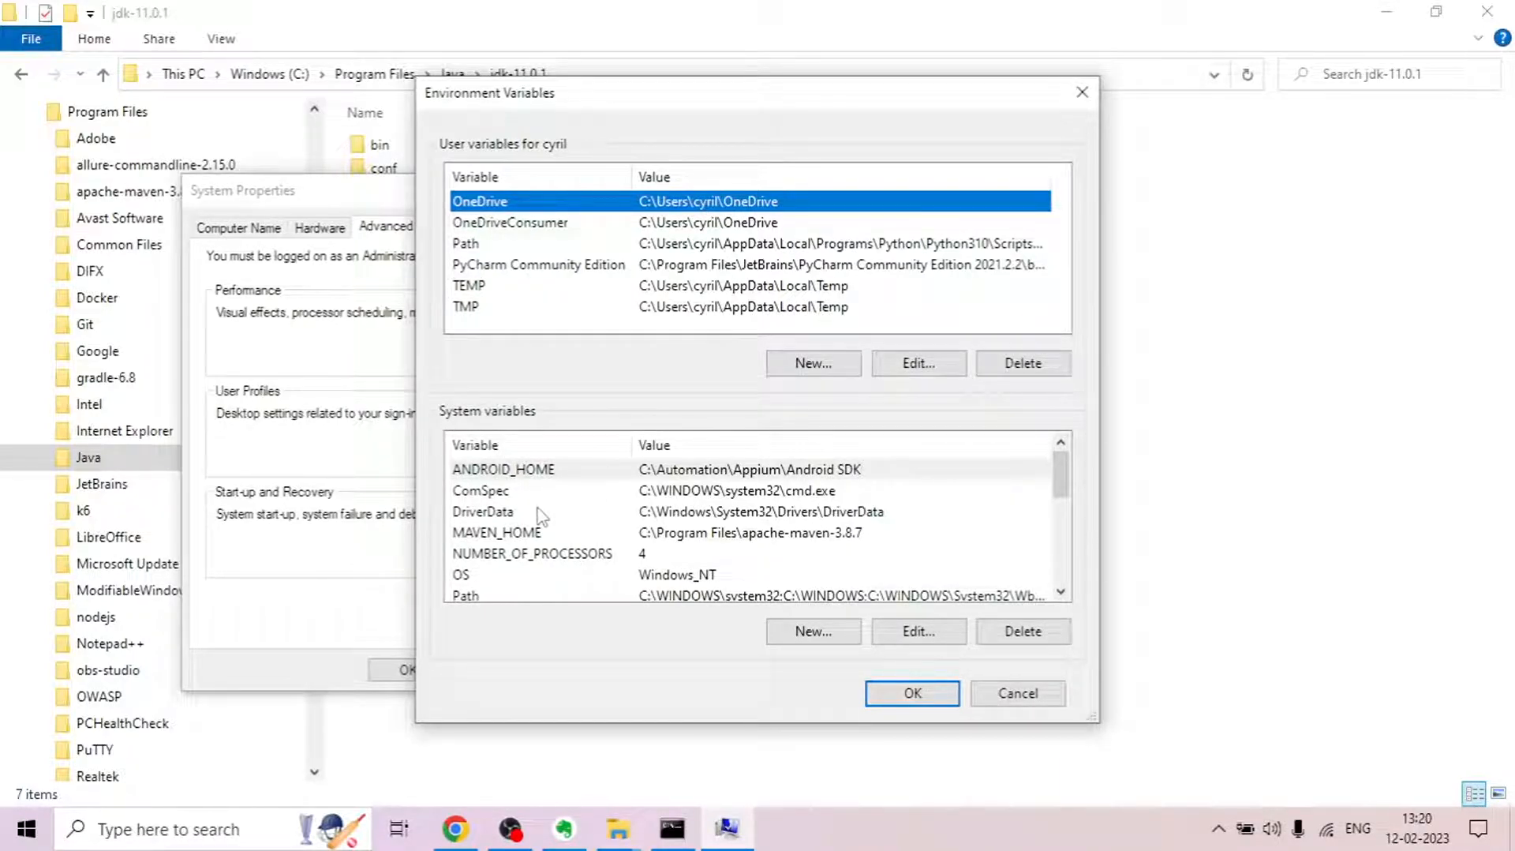
Create a system variable named JAVA_HOME with the value C:\Program Files\Java\jdk-11.0.1.
click(819, 634)
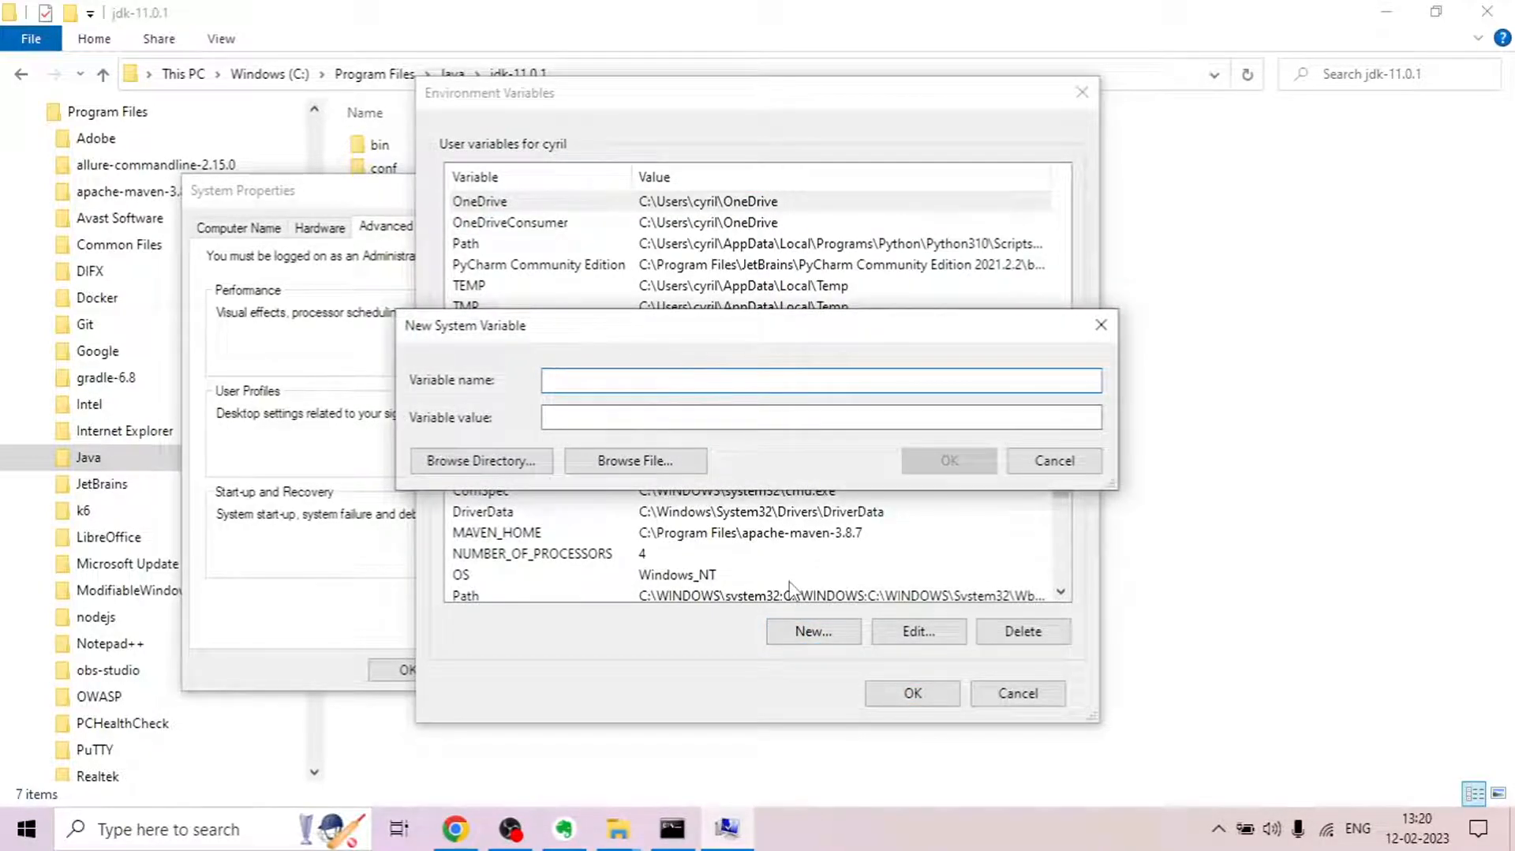
text(JAVA_HOME)
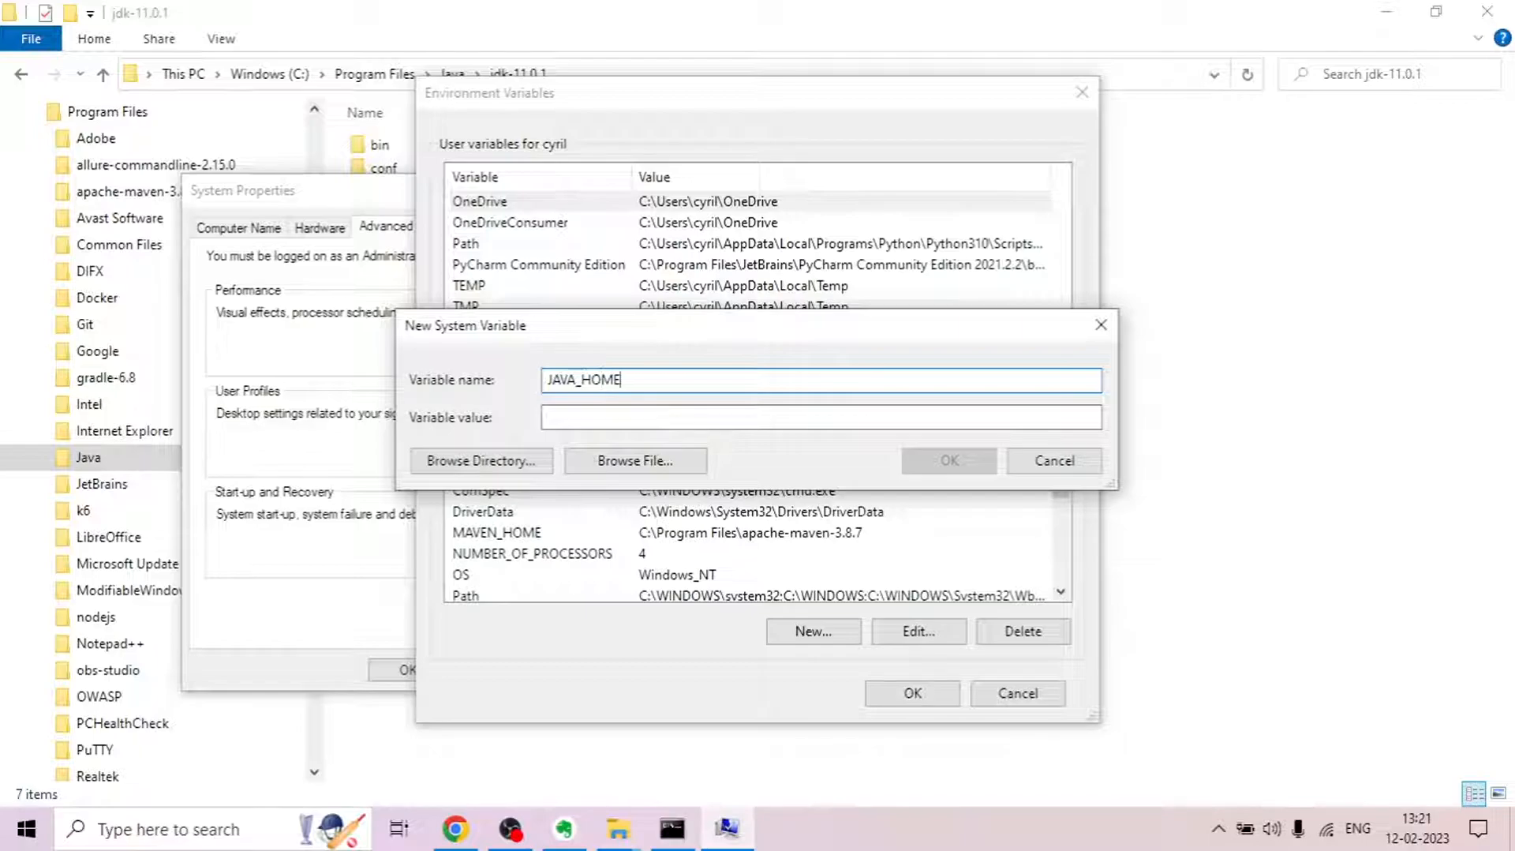
right_click(584, 419)
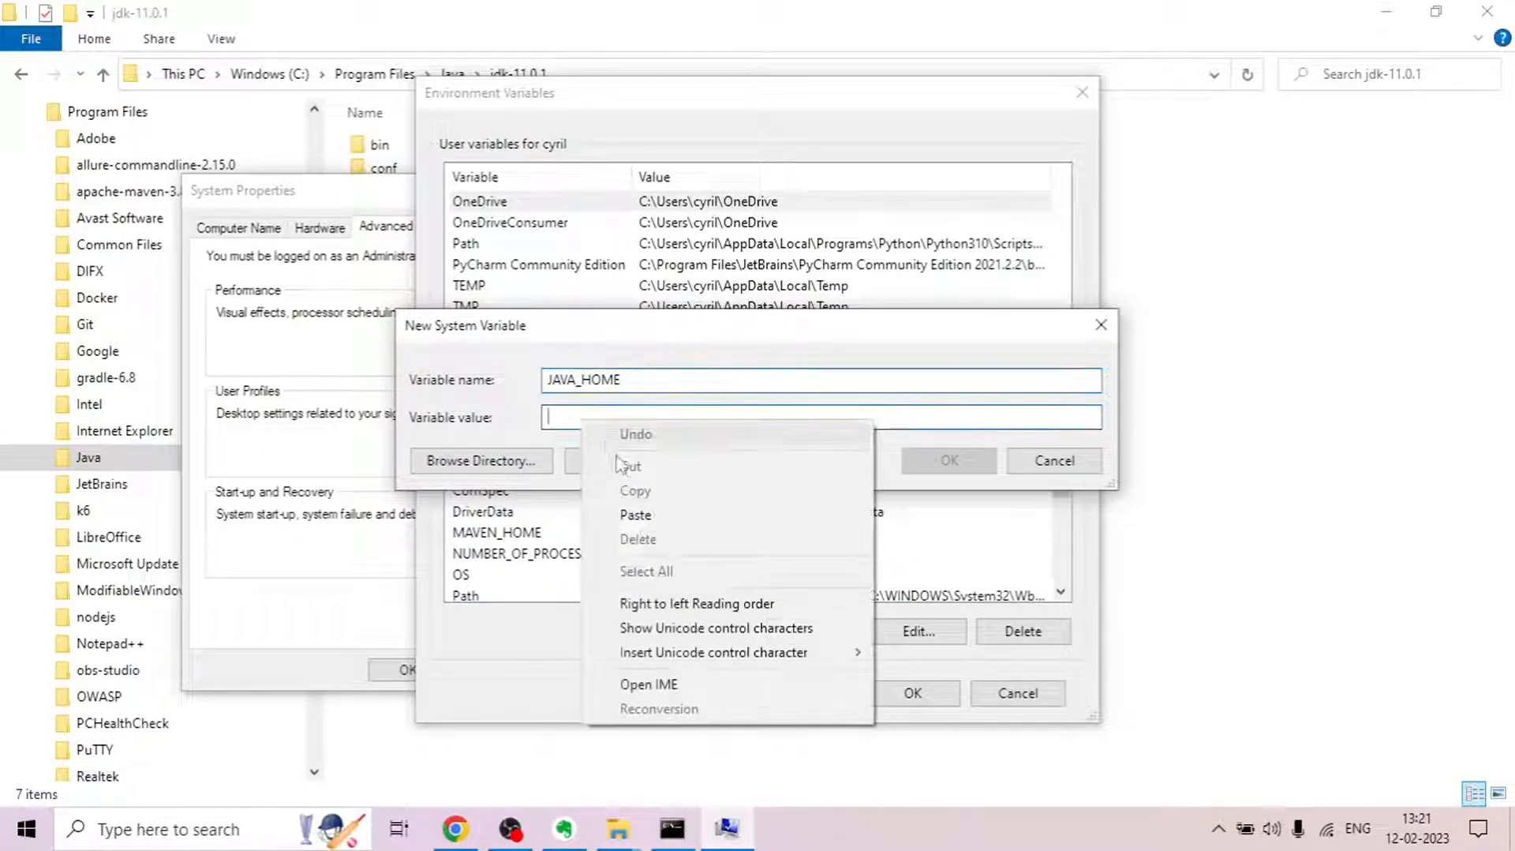
click(639, 514)
click(970, 470)
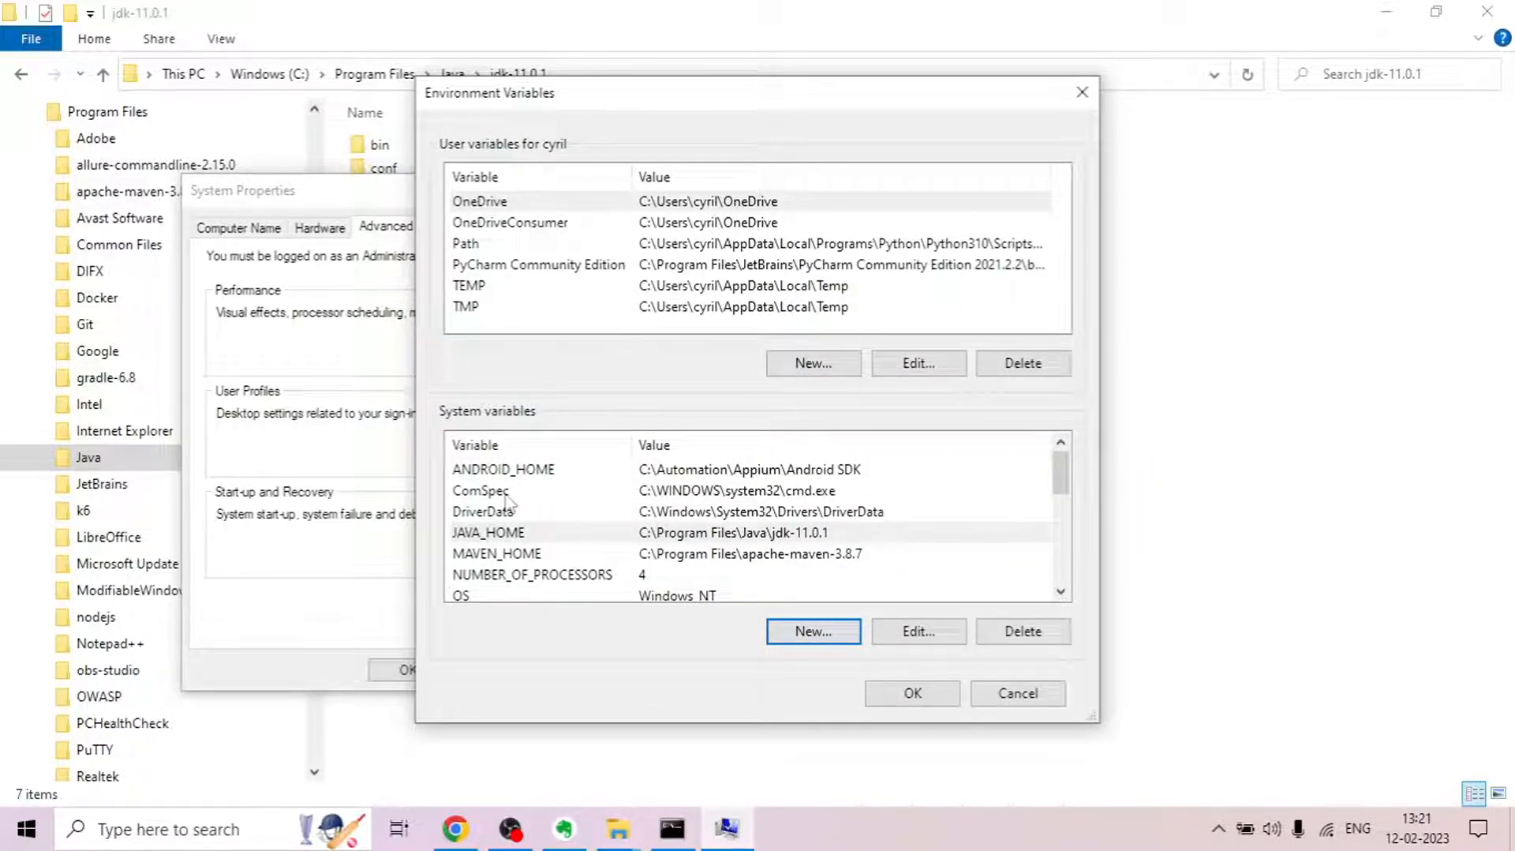
Open the system Path variable for editing and start a new entry.
scroll(507, 502, down, 1)
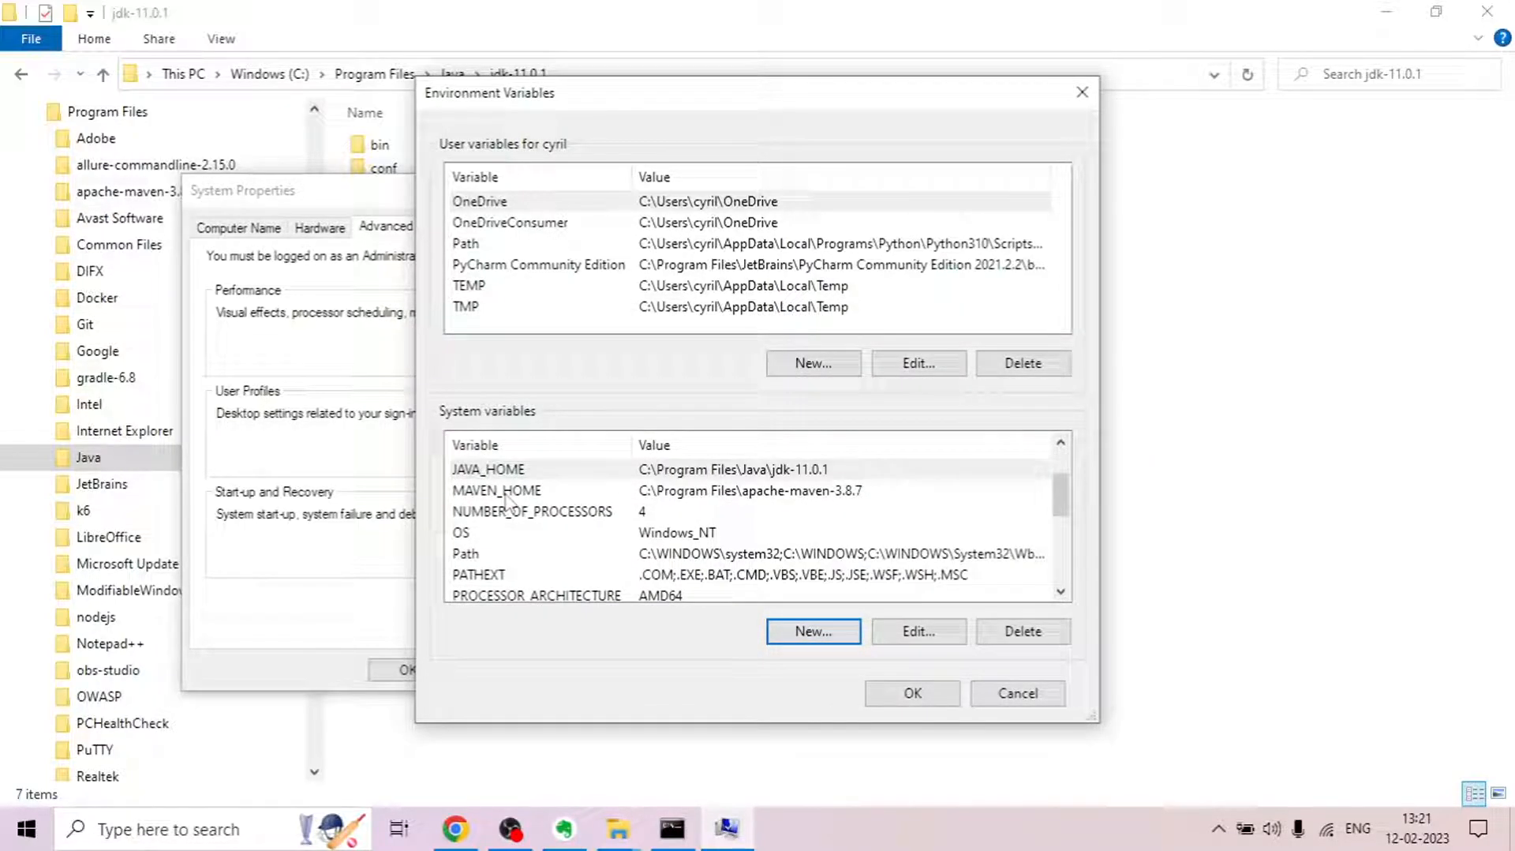
double_click(483, 557)
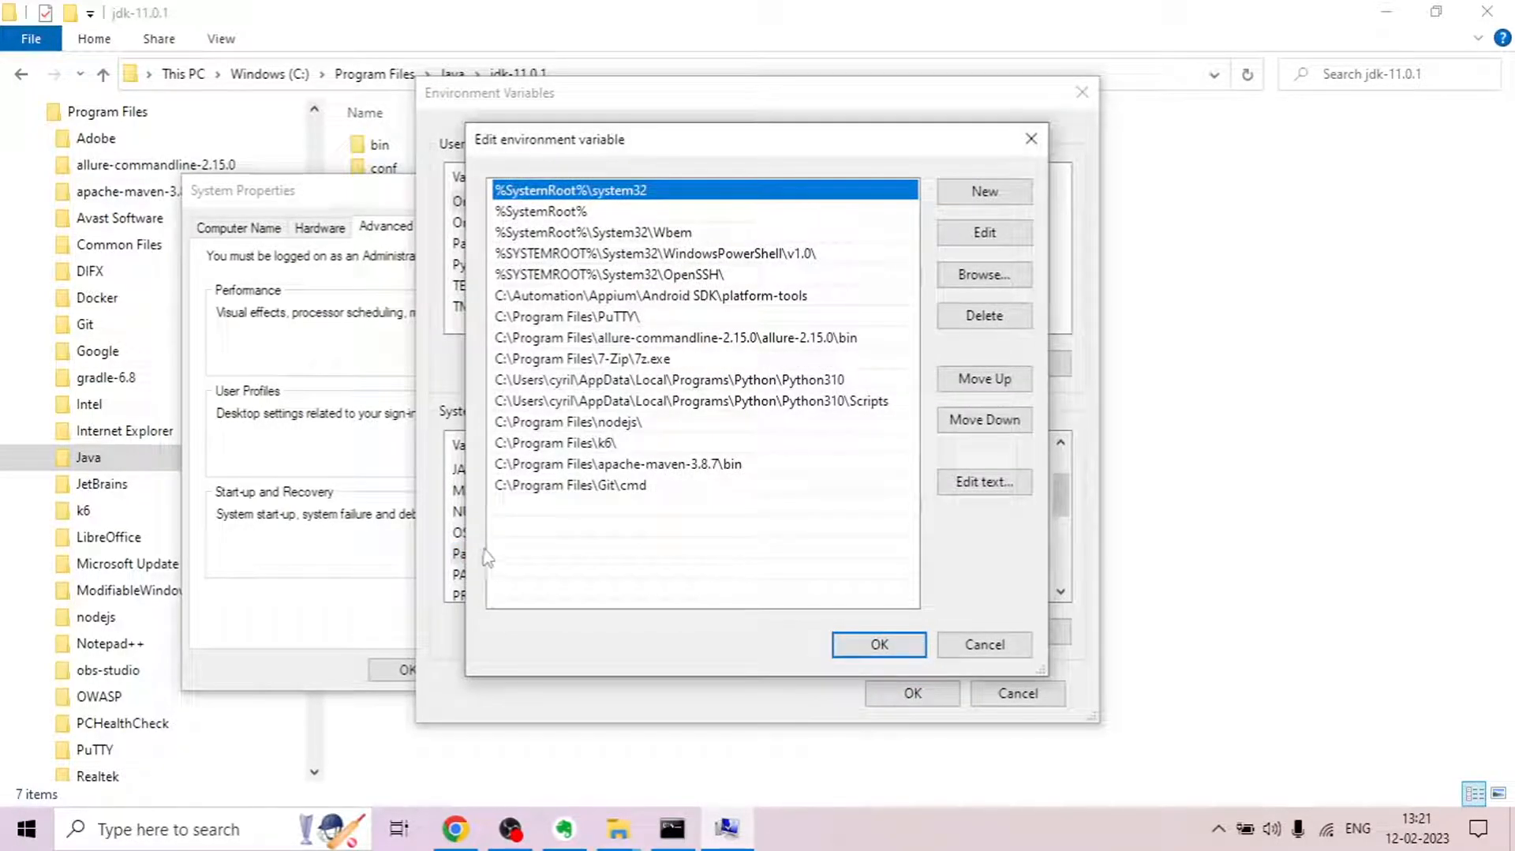
click(987, 192)
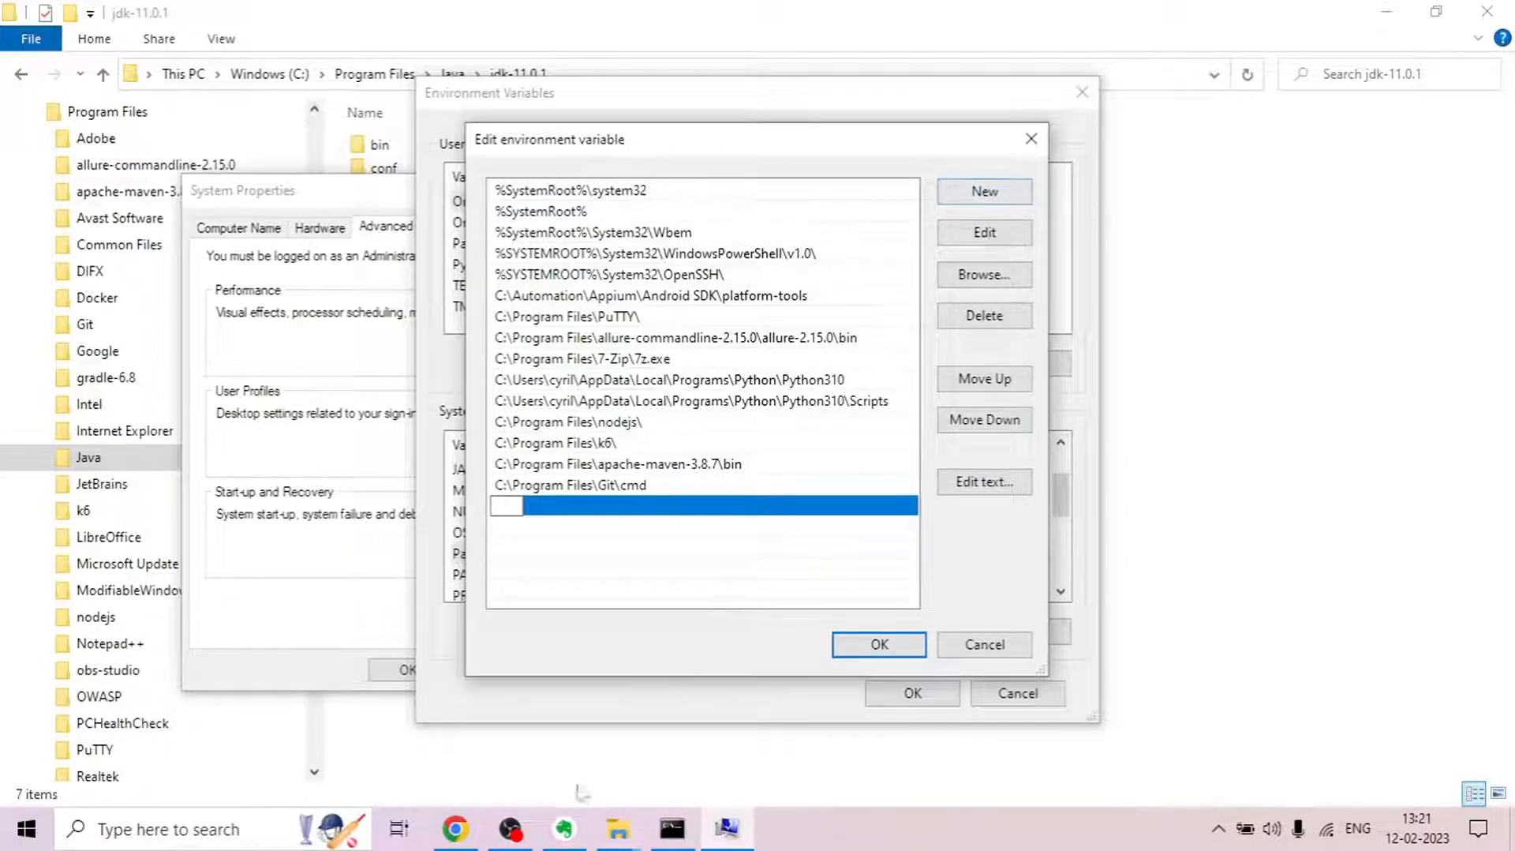
Switch to the jdk-11.0.1 window in File Explorer, open the bin folder and copy its full path.
click(619, 829)
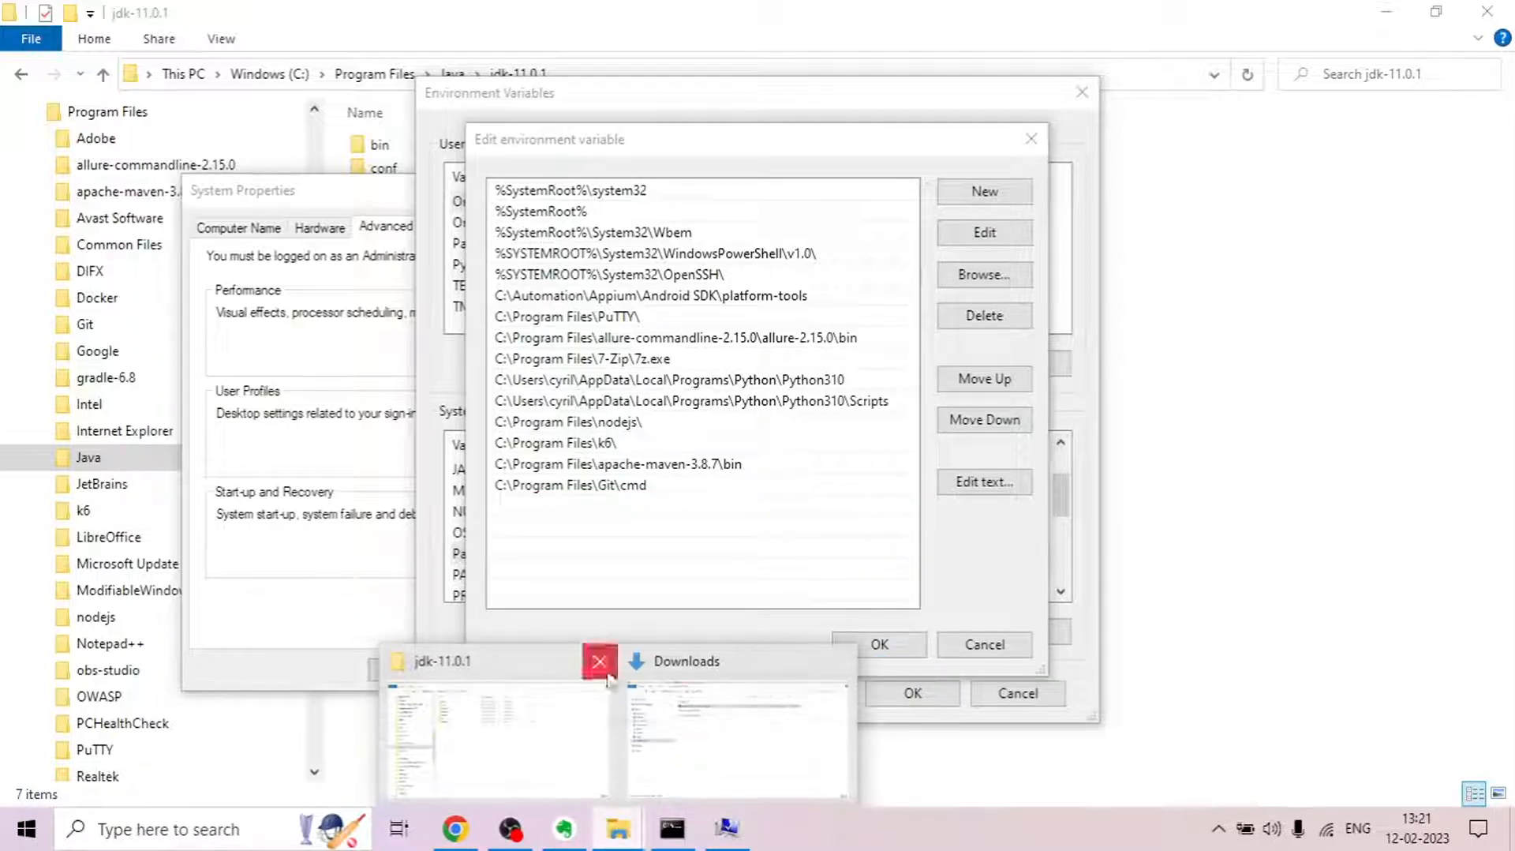
click(566, 750)
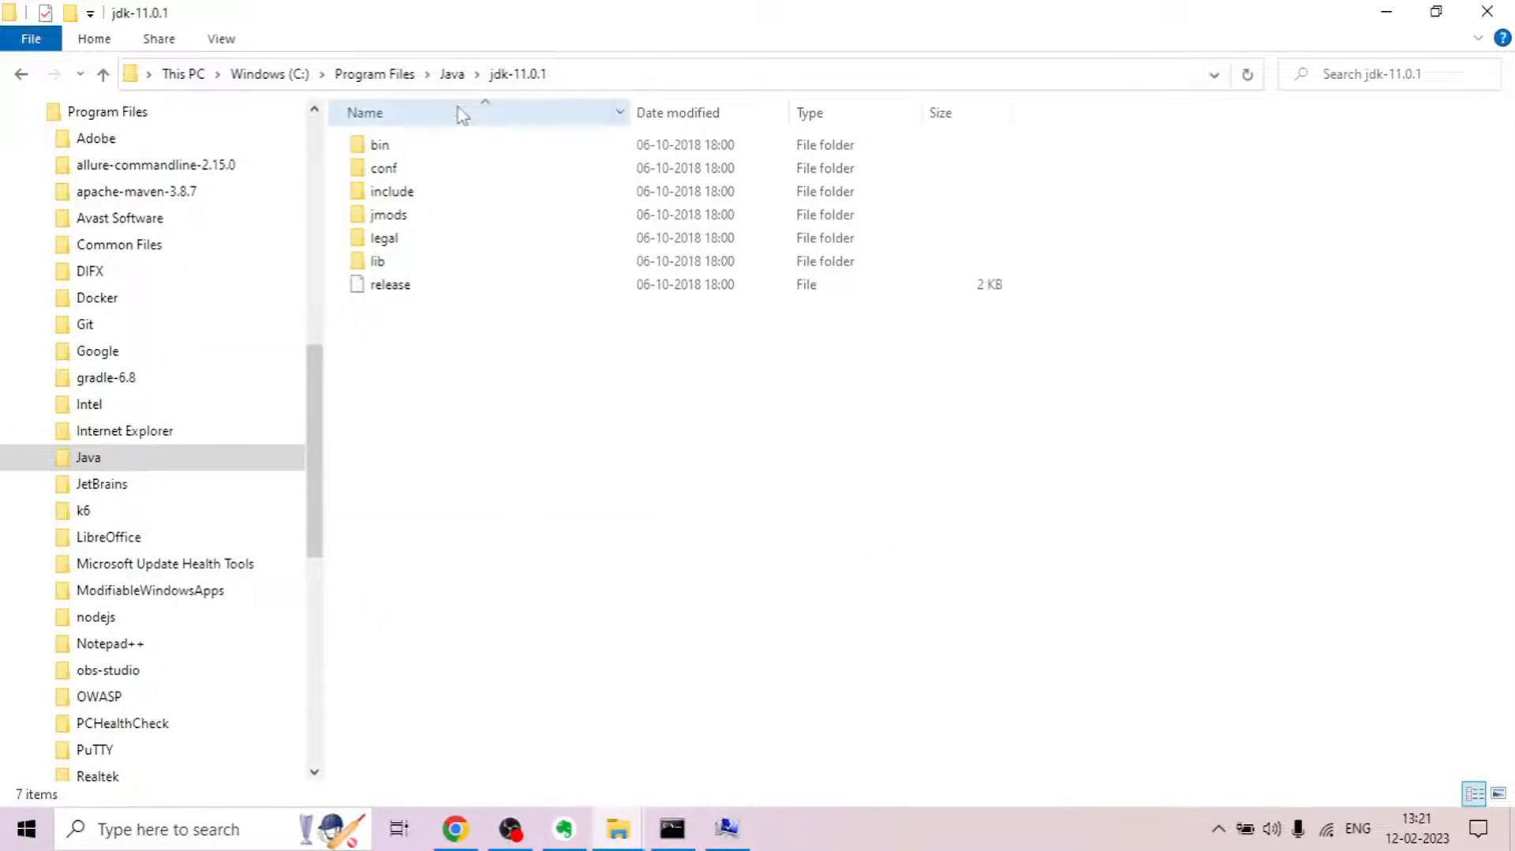
double_click(409, 145)
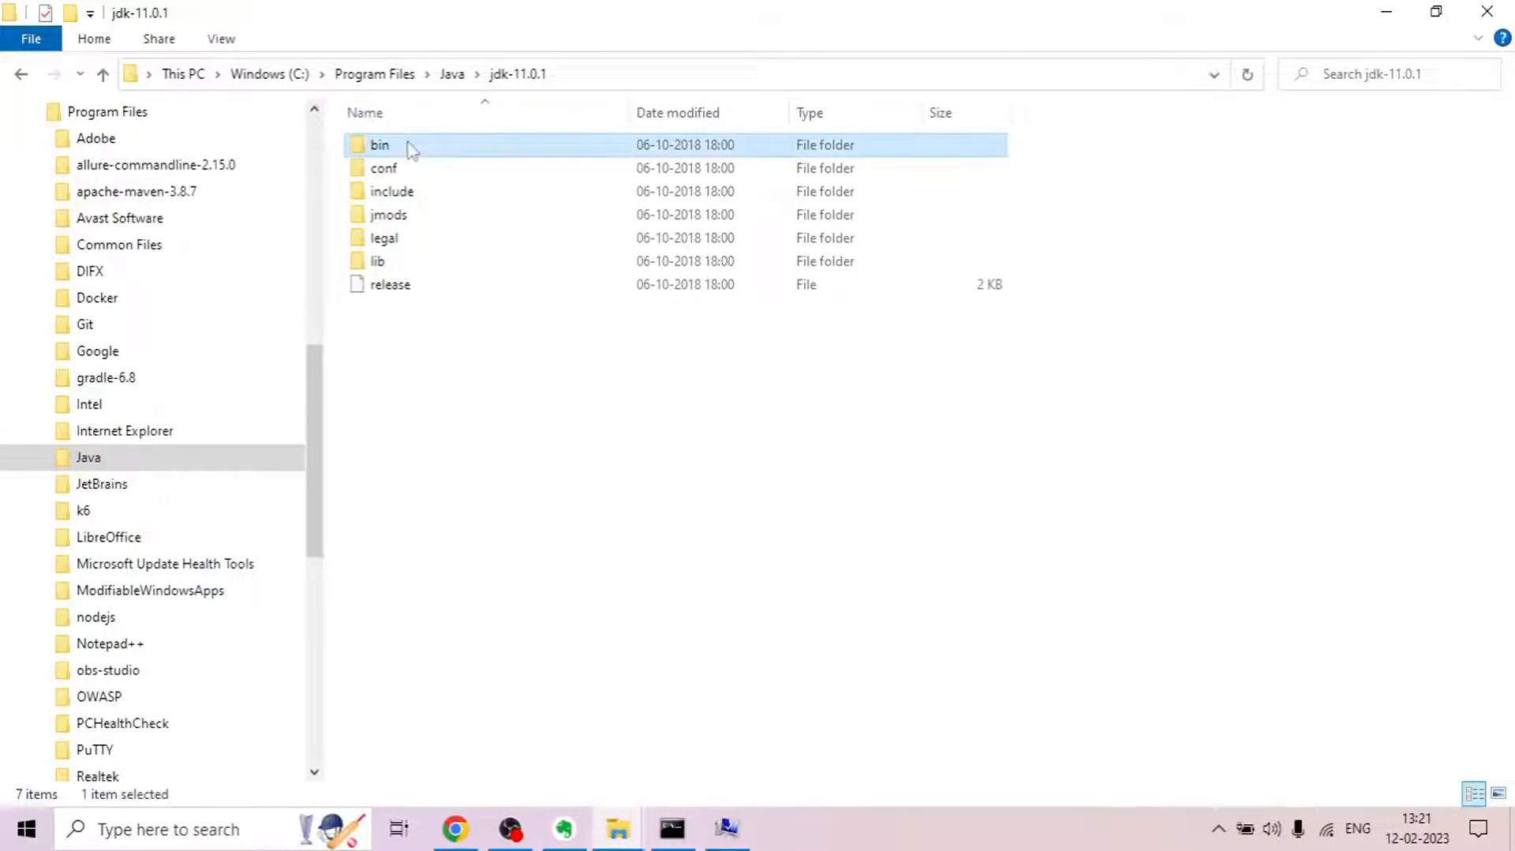
click(655, 74)
key(ctrl+c)
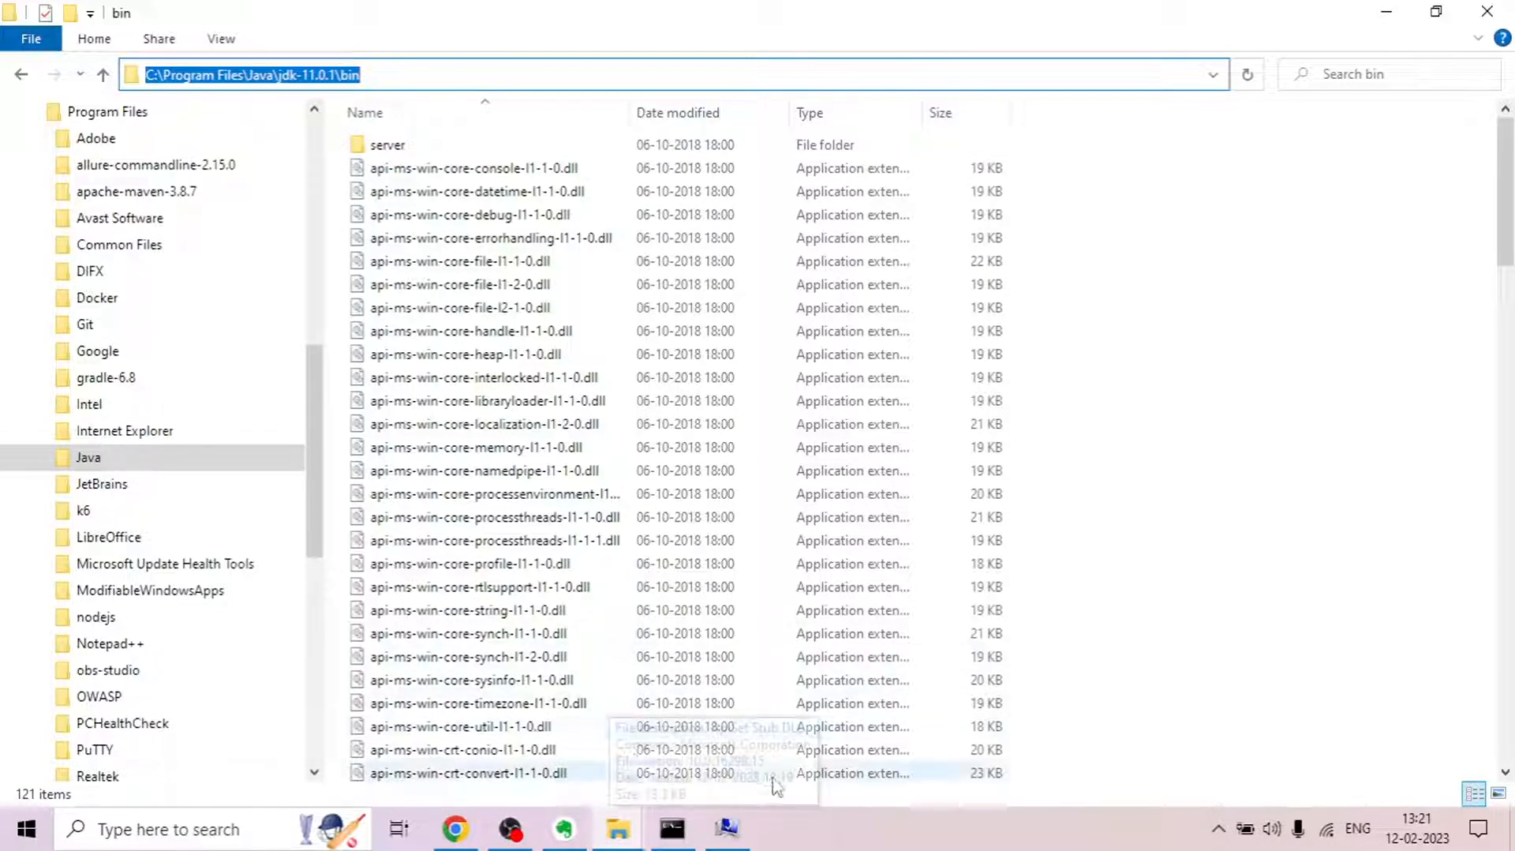
Return to the system Path variable, add the entry C:\Program Files\Java\jdk-11.0.1\bin, and save the environment variable changes.
click(748, 834)
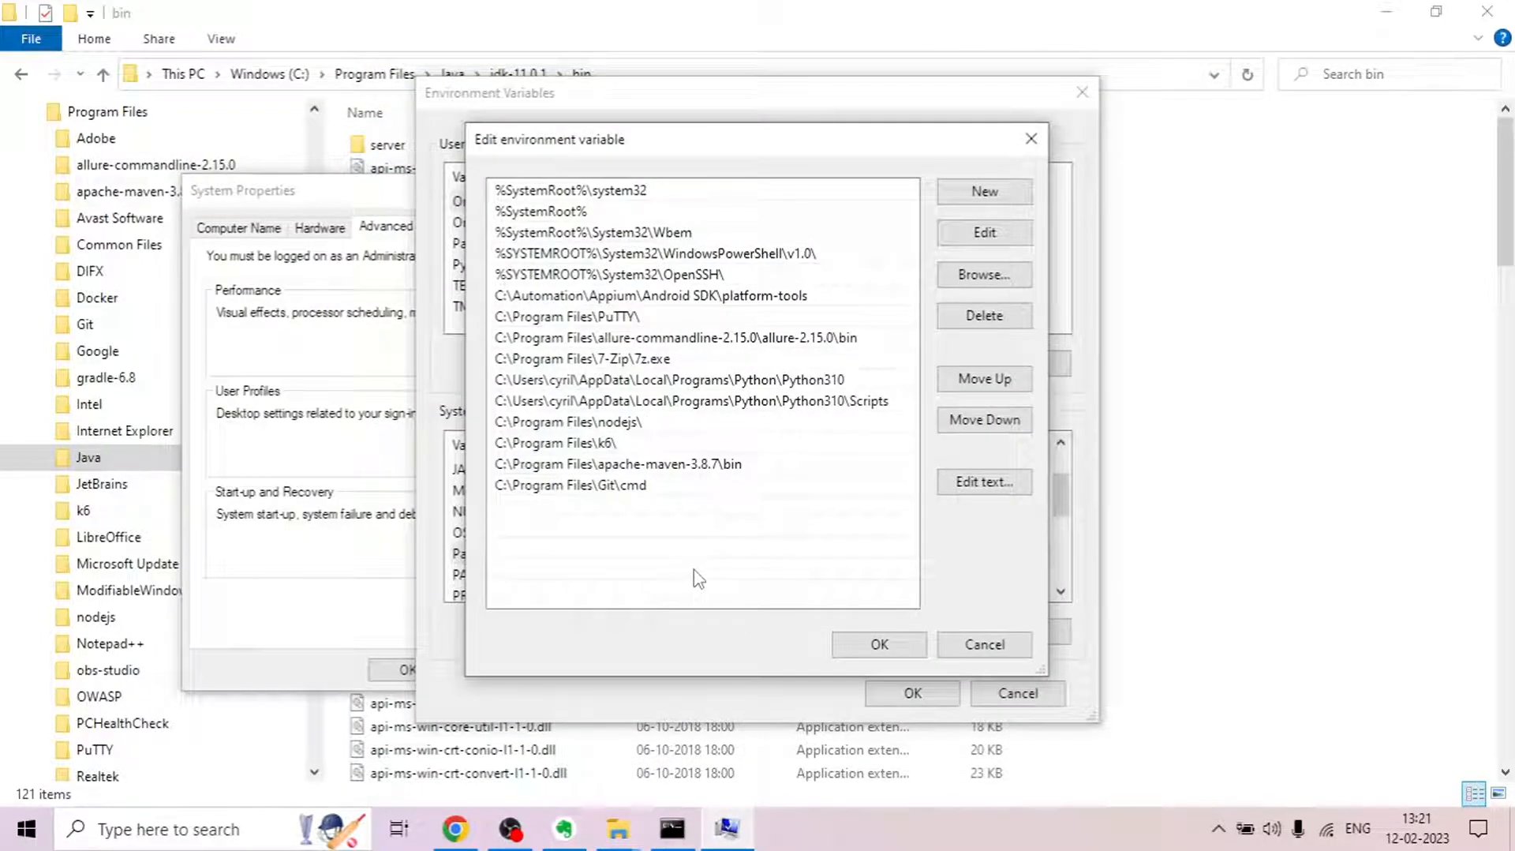
click(982, 194)
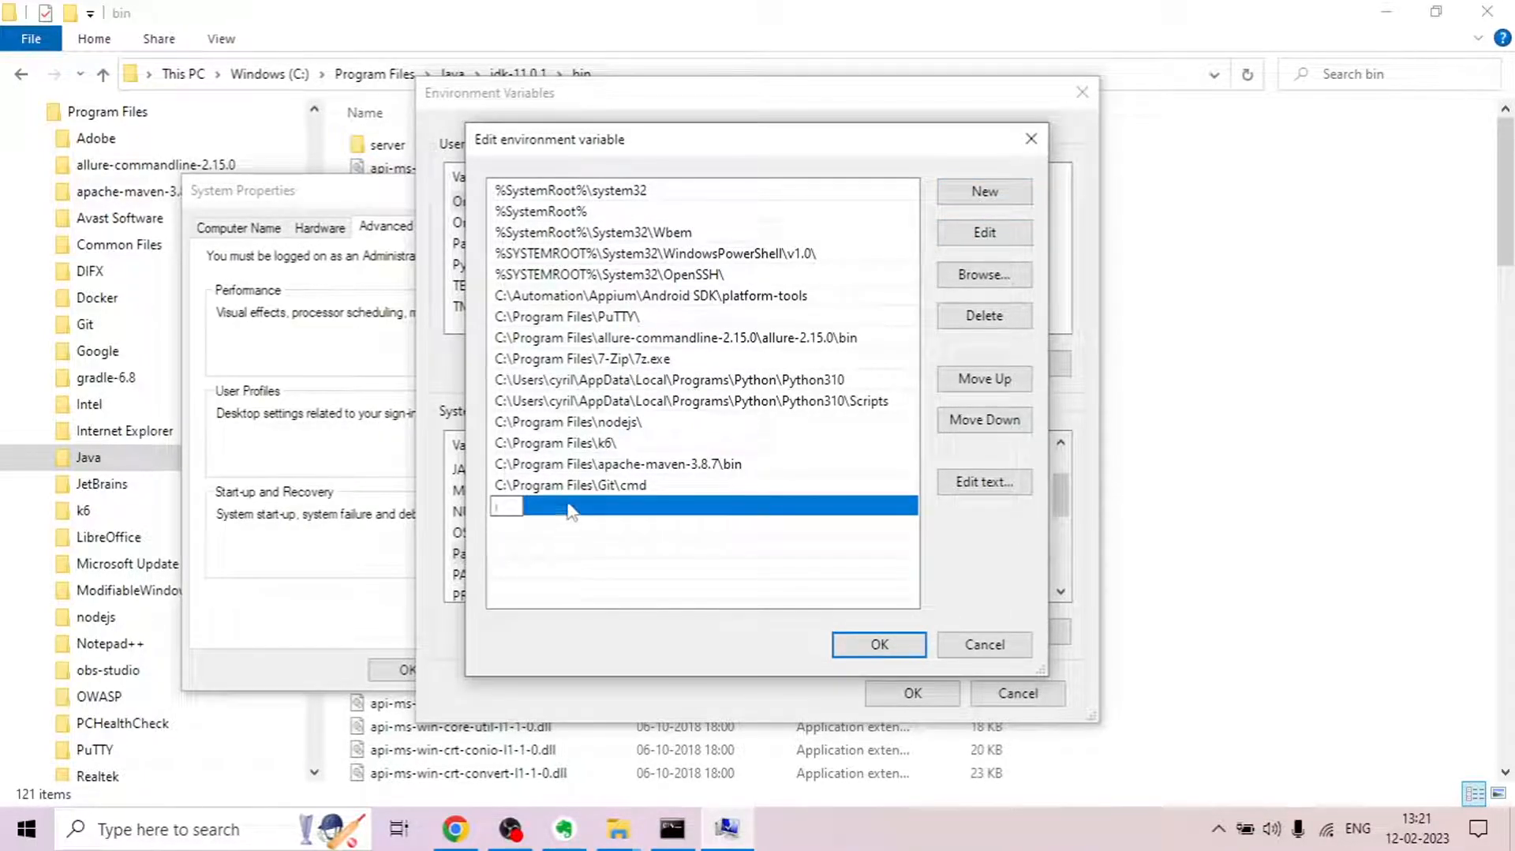
key(Escape)
click(982, 191)
key(ctrl+v)
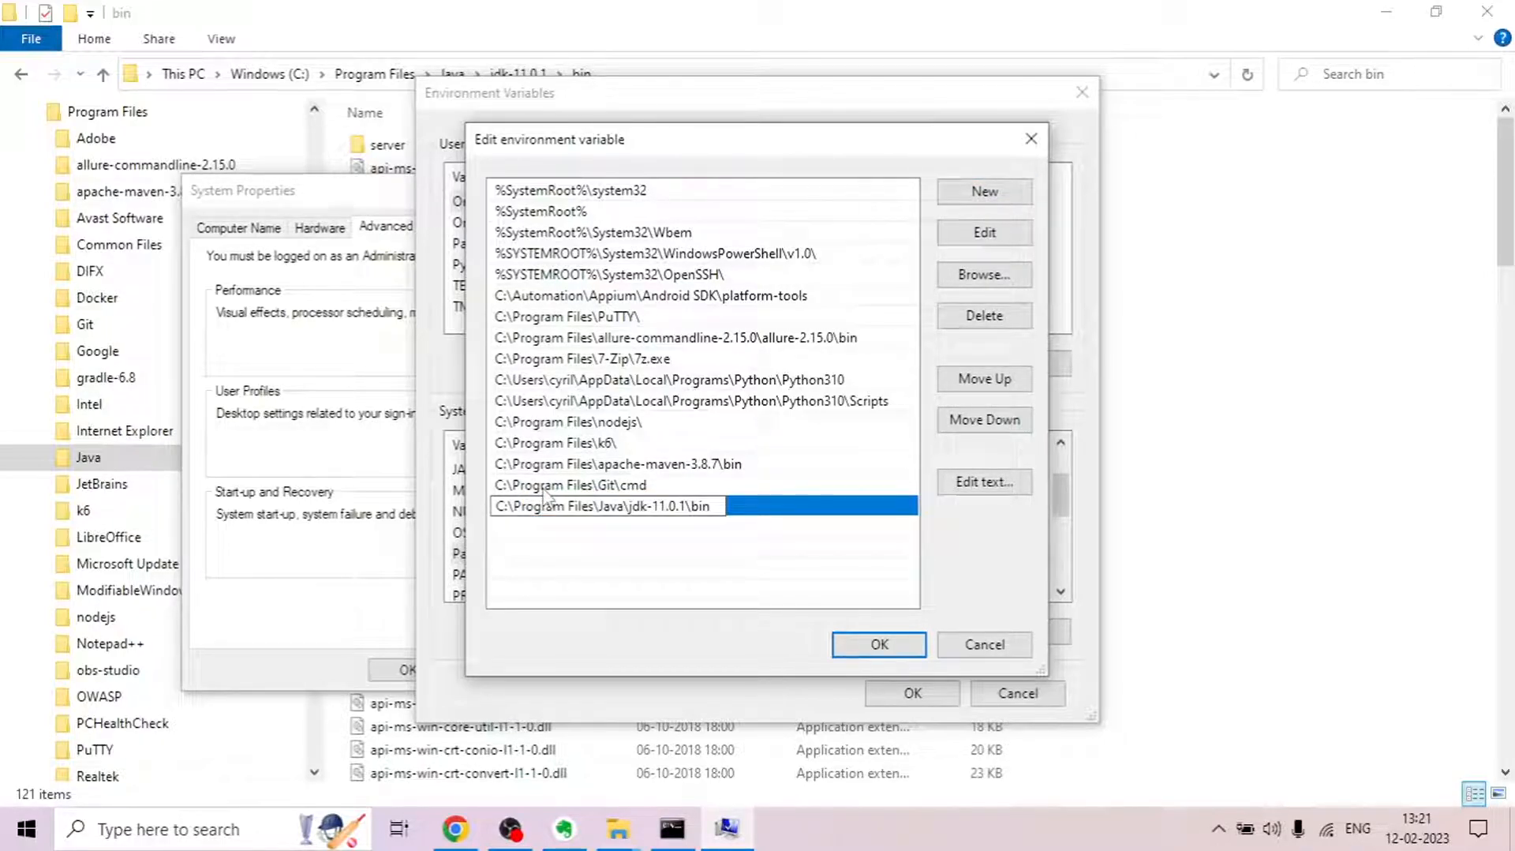
click(862, 643)
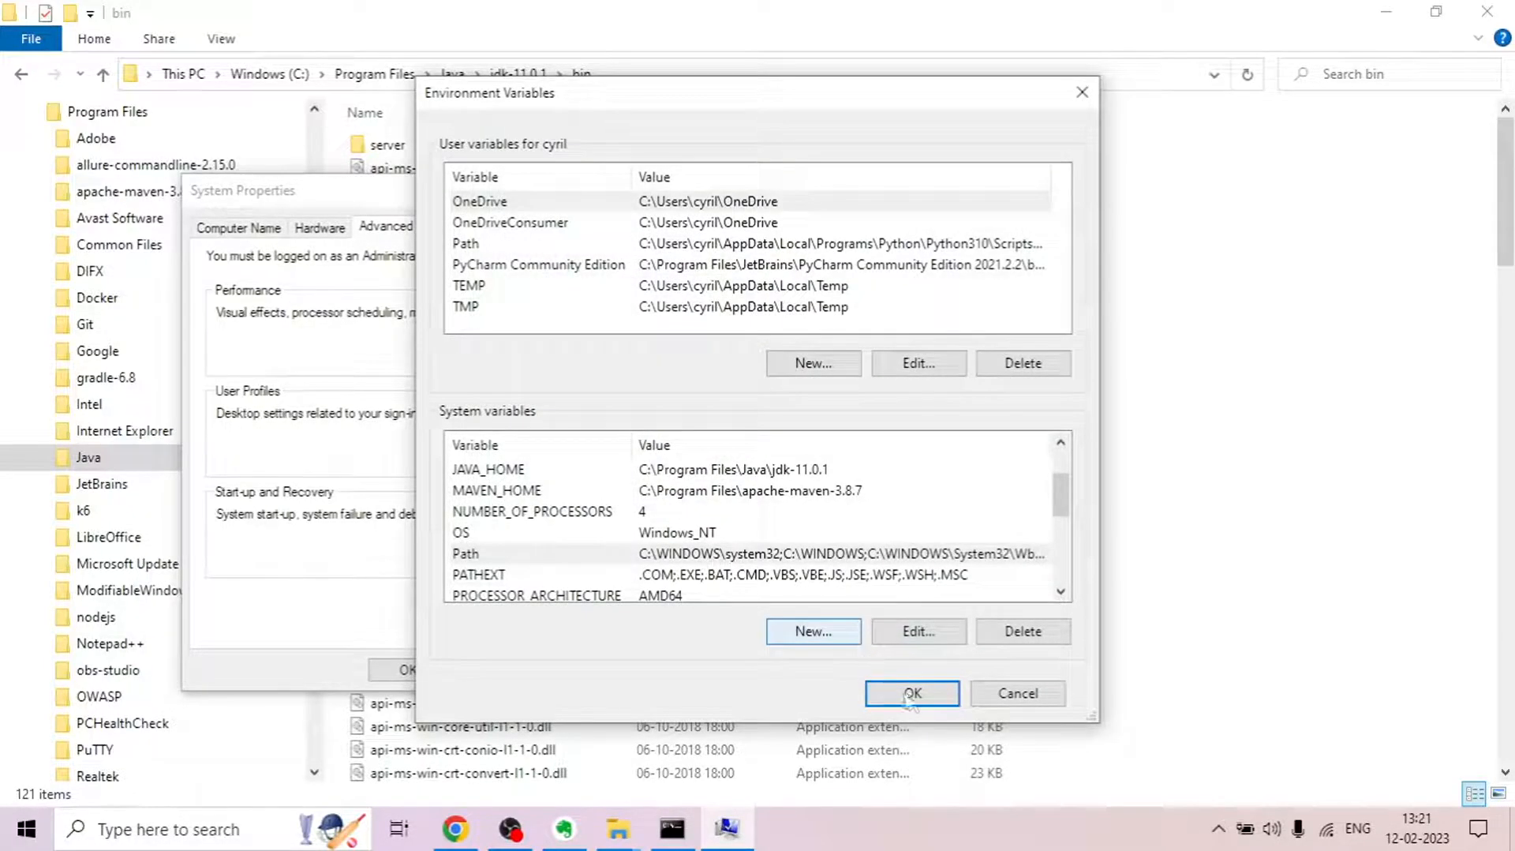
click(913, 695)
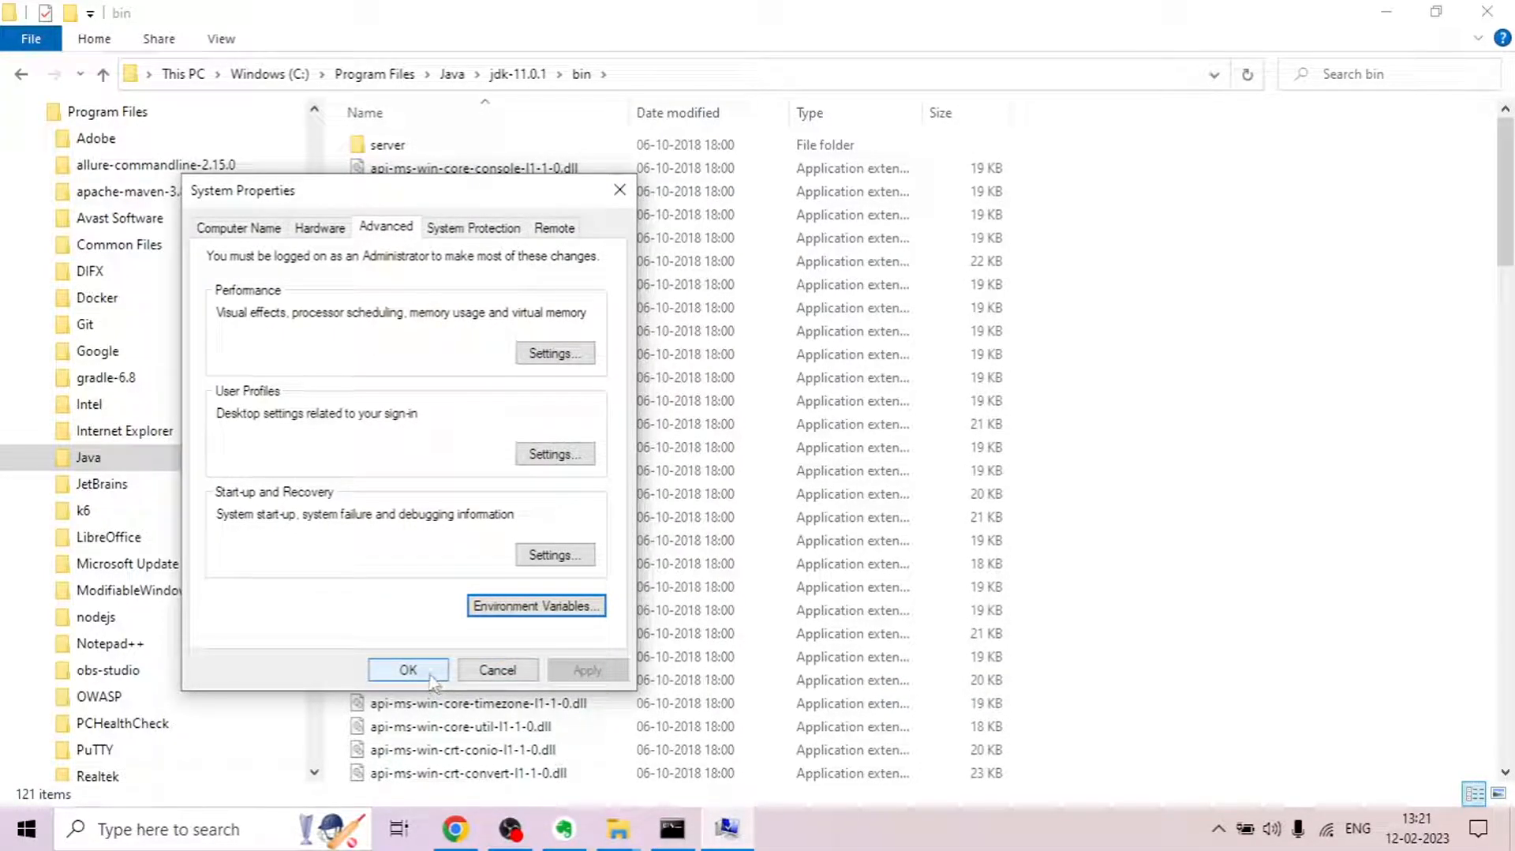
click(408, 669)
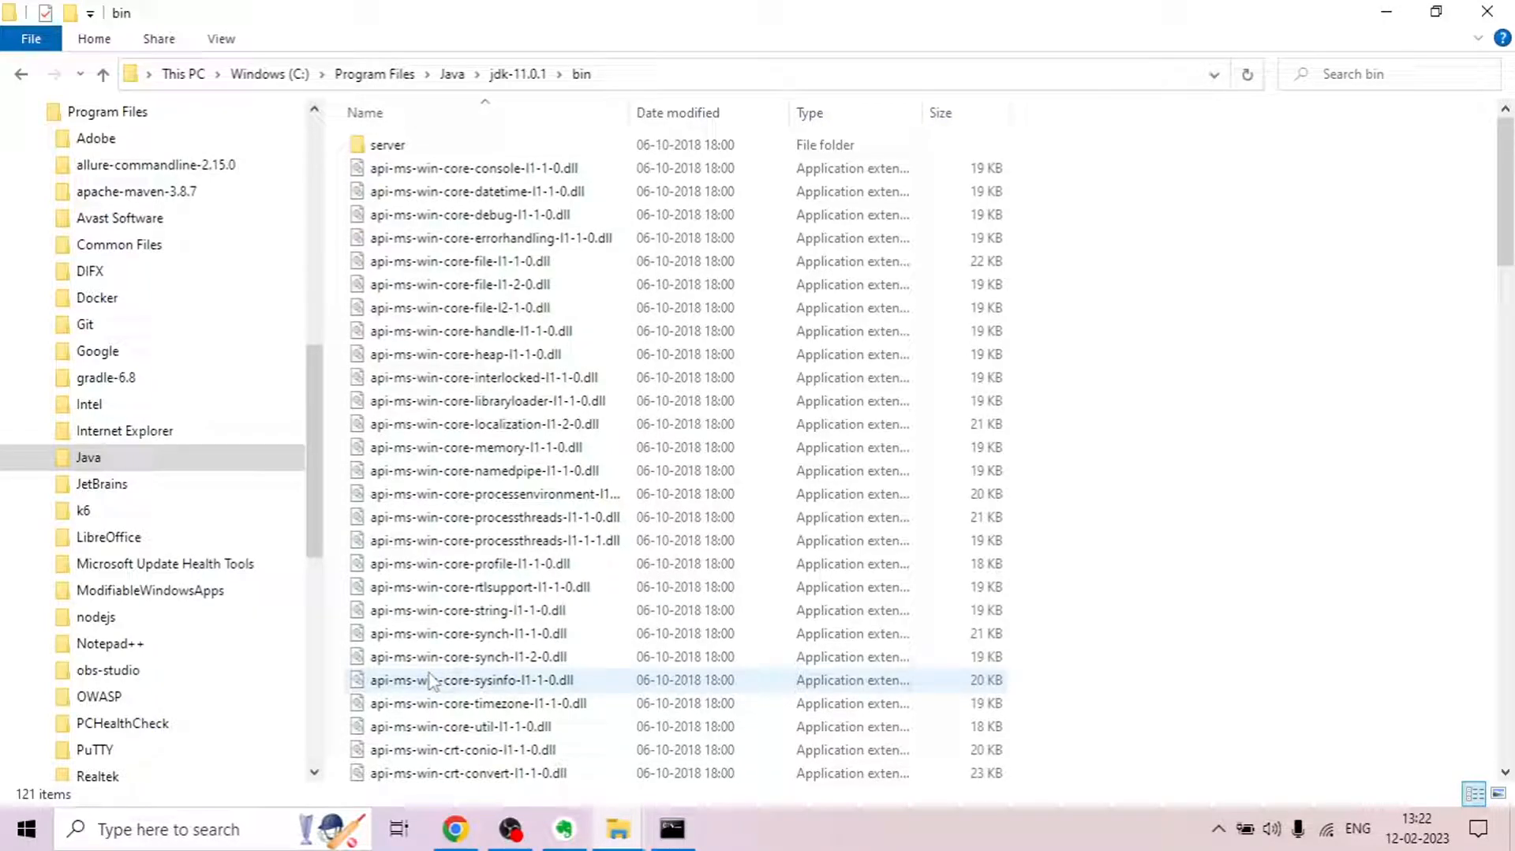
Switch to the already open Command Prompt and rerun java --version.
click(683, 841)
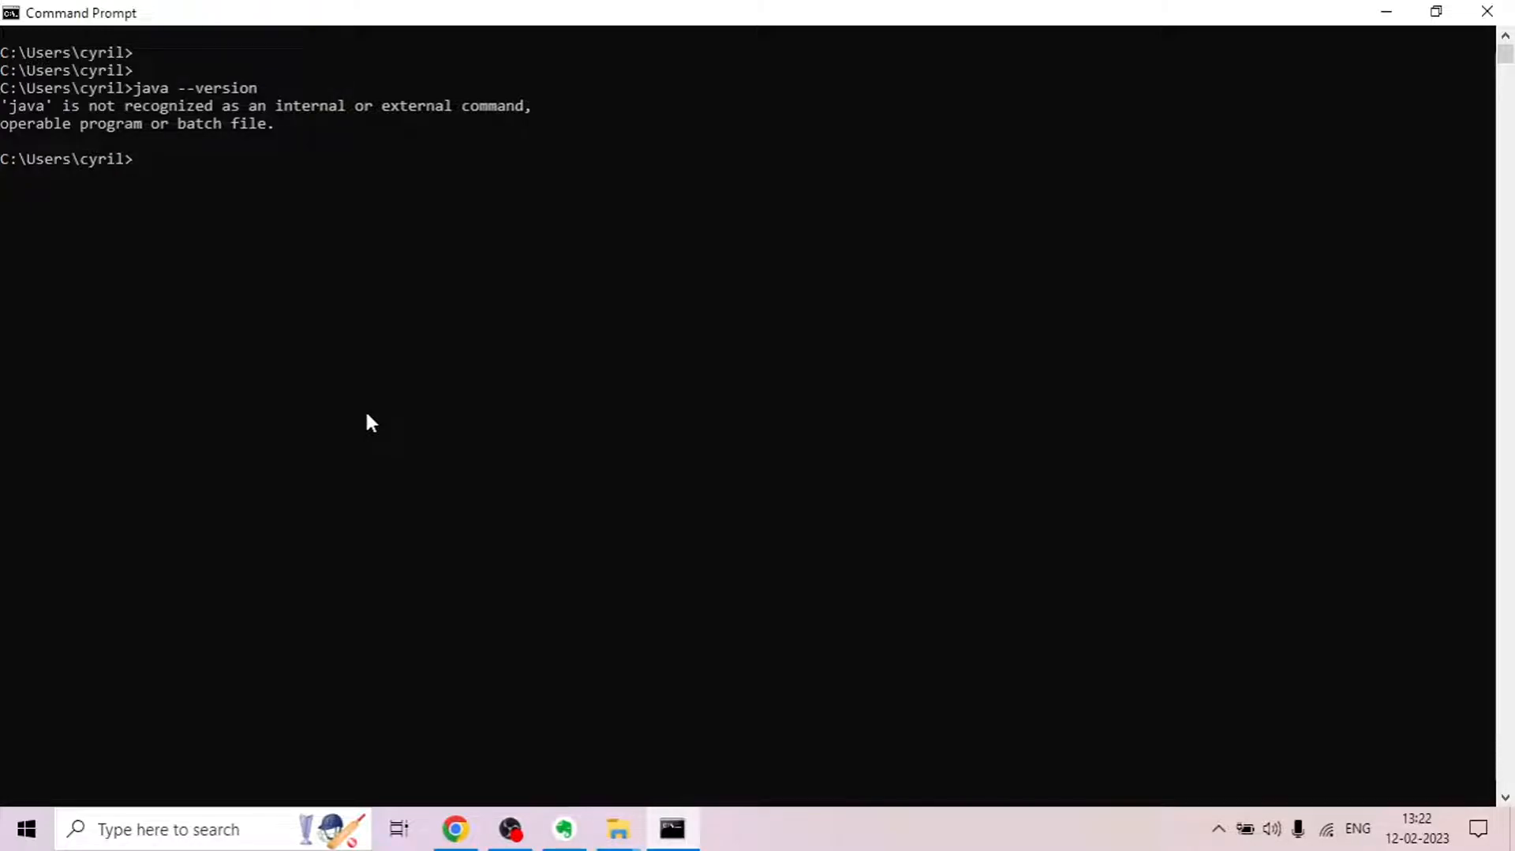
key(Up)
key(Return)
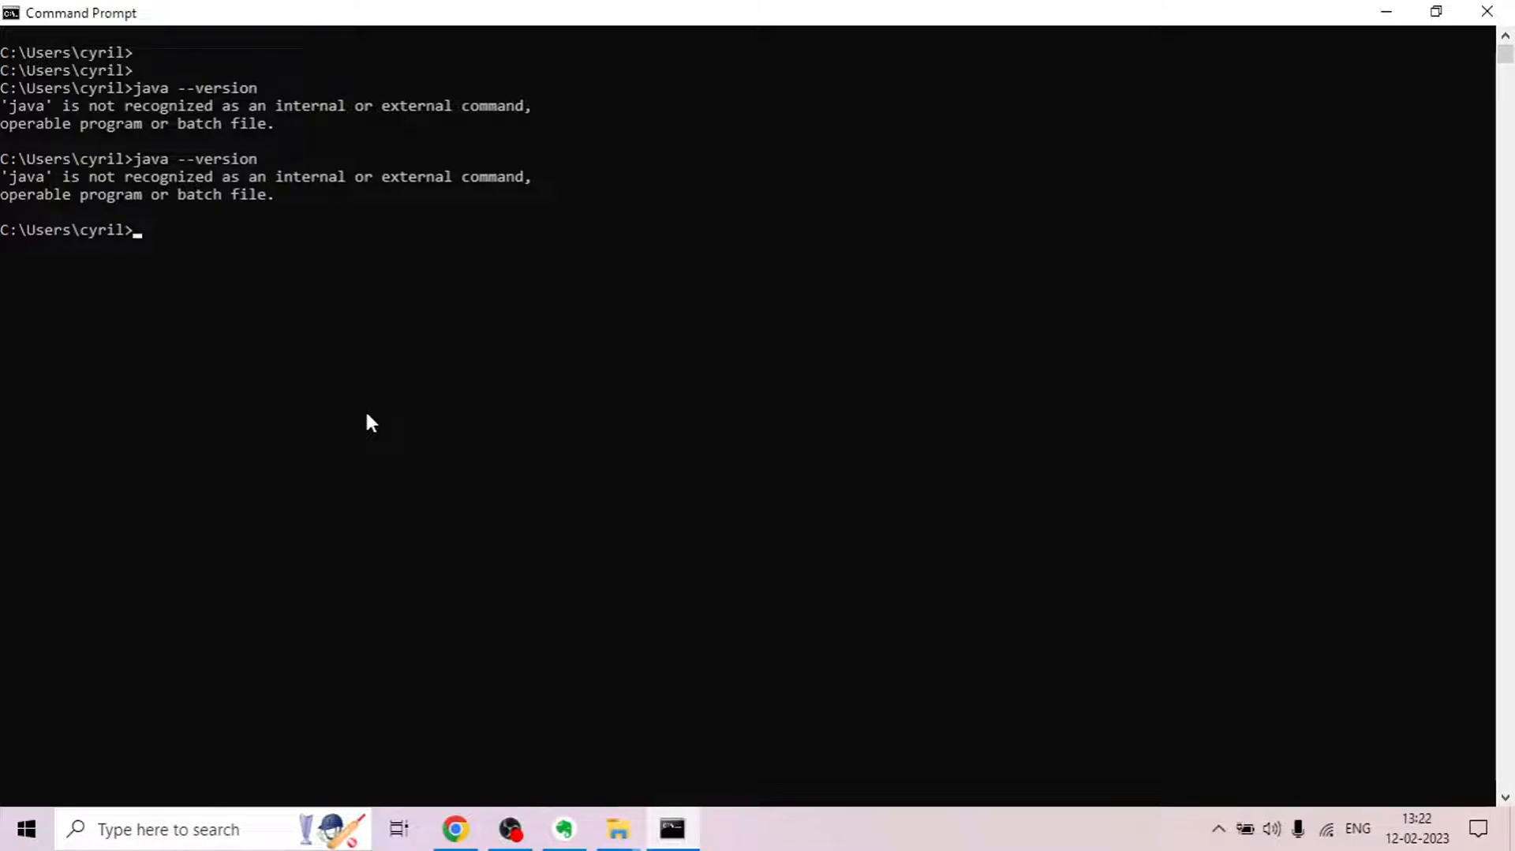
Close the old Command Prompt and open a new one maximized by searching Windows for cmd.
click(1491, 17)
click(167, 835)
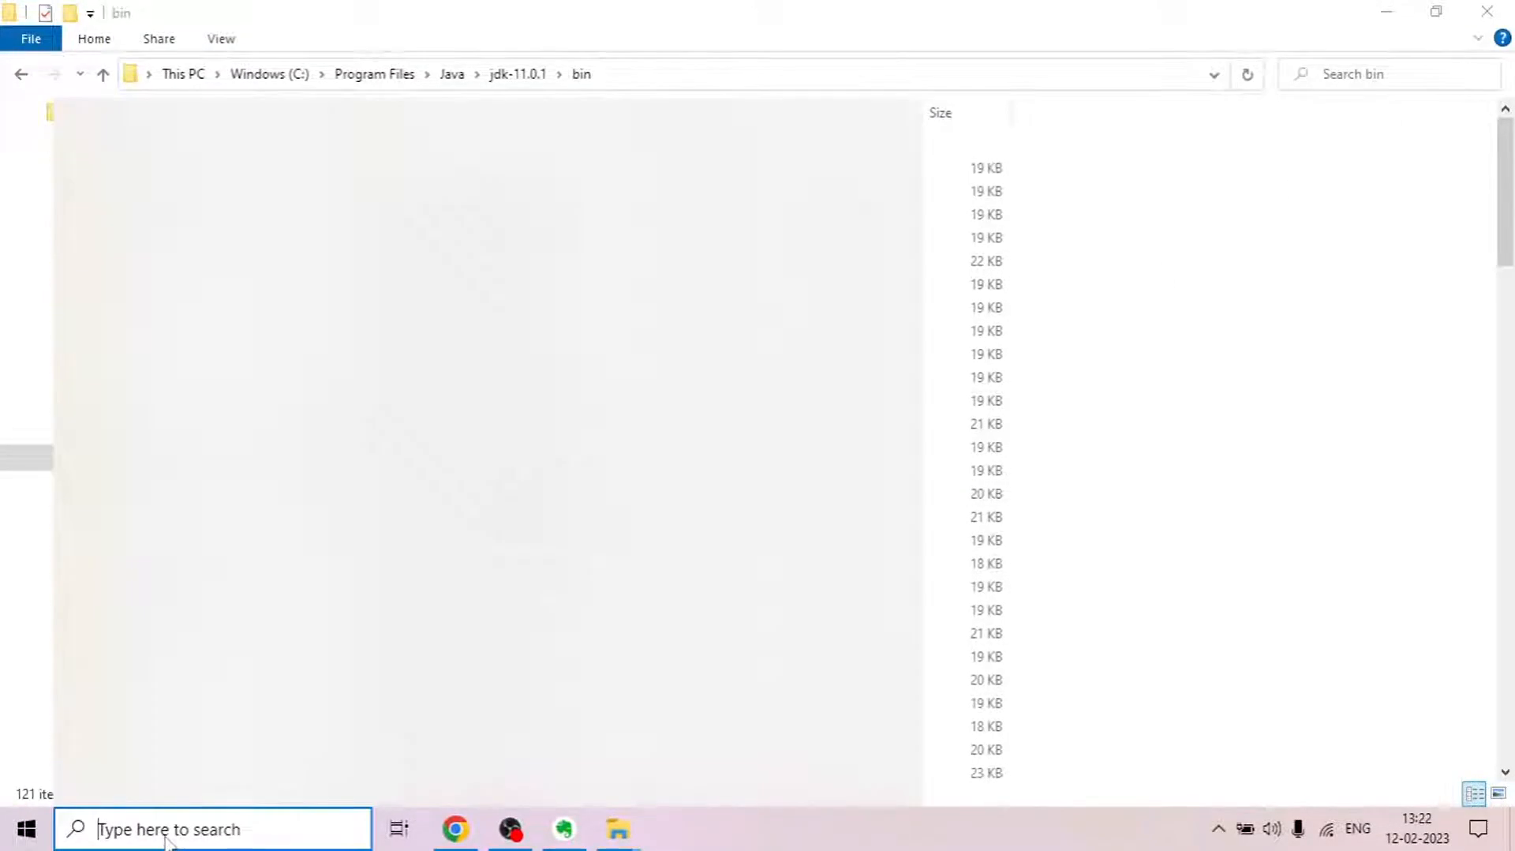
text(cm)
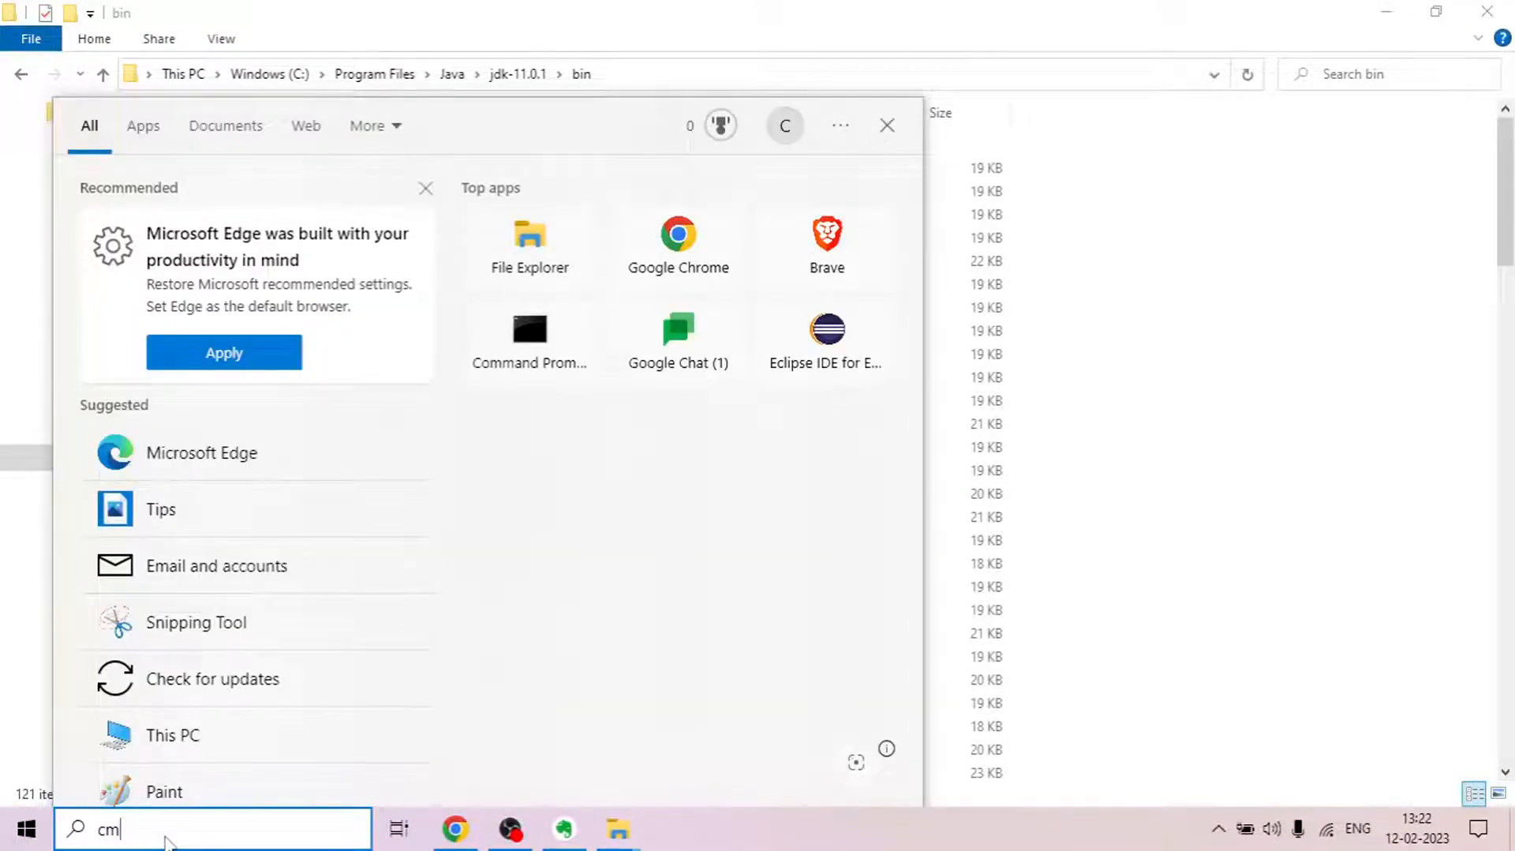
text(d)
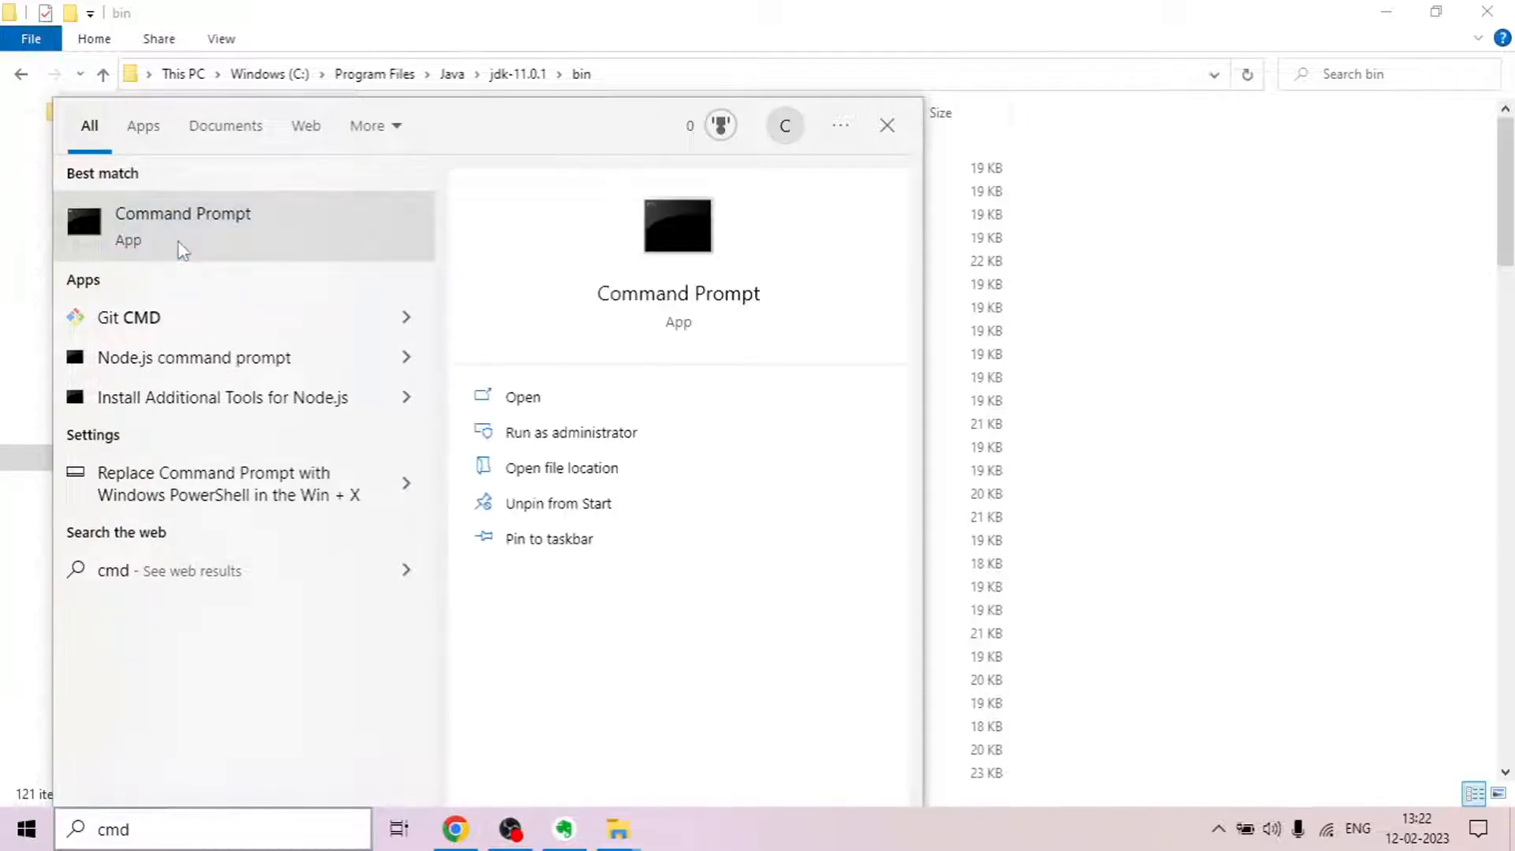
click(179, 247)
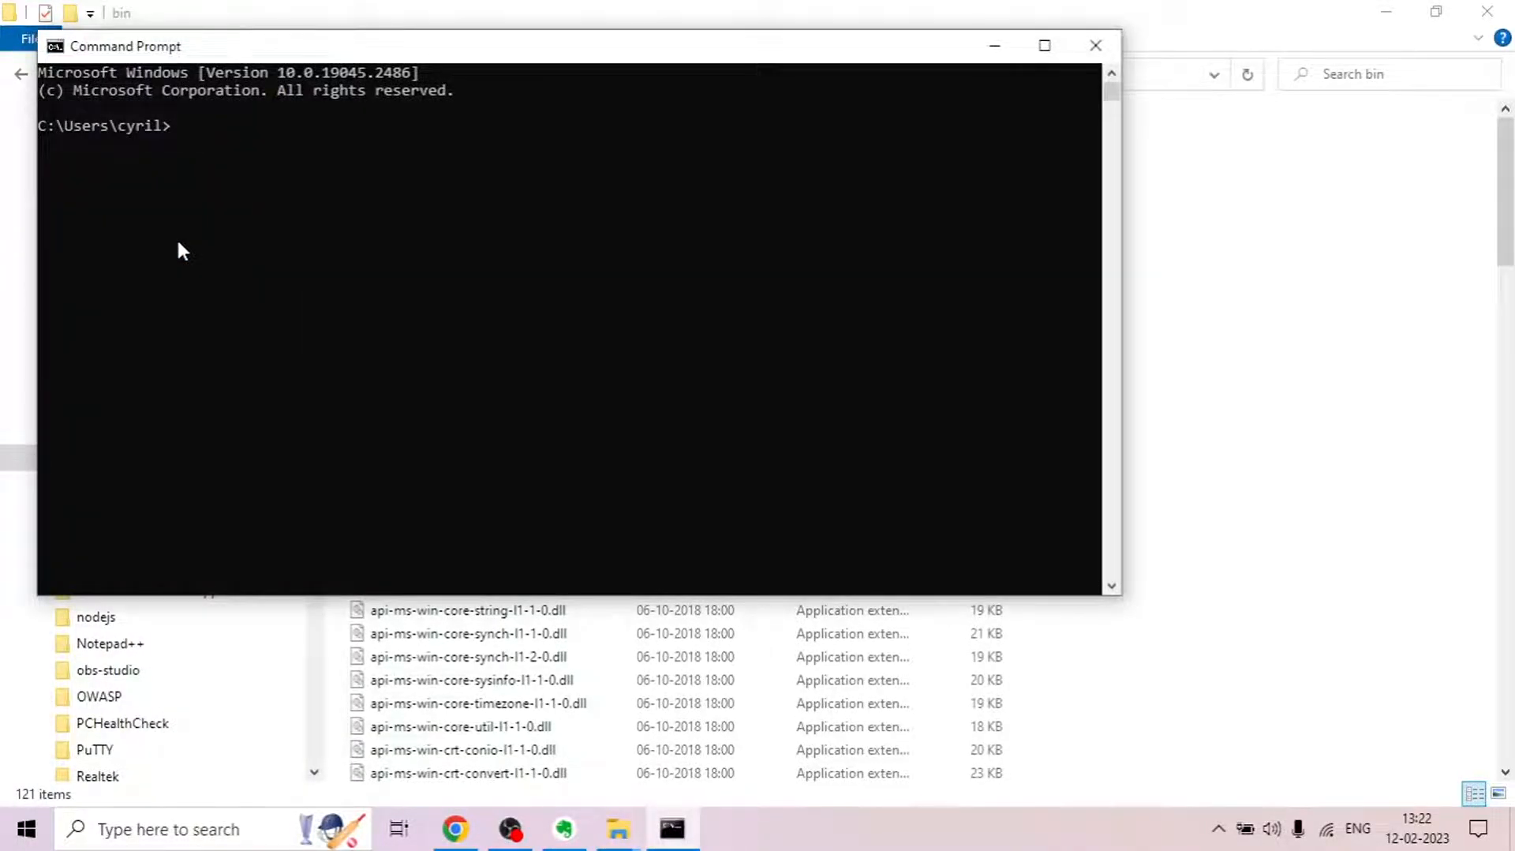
click(1044, 45)
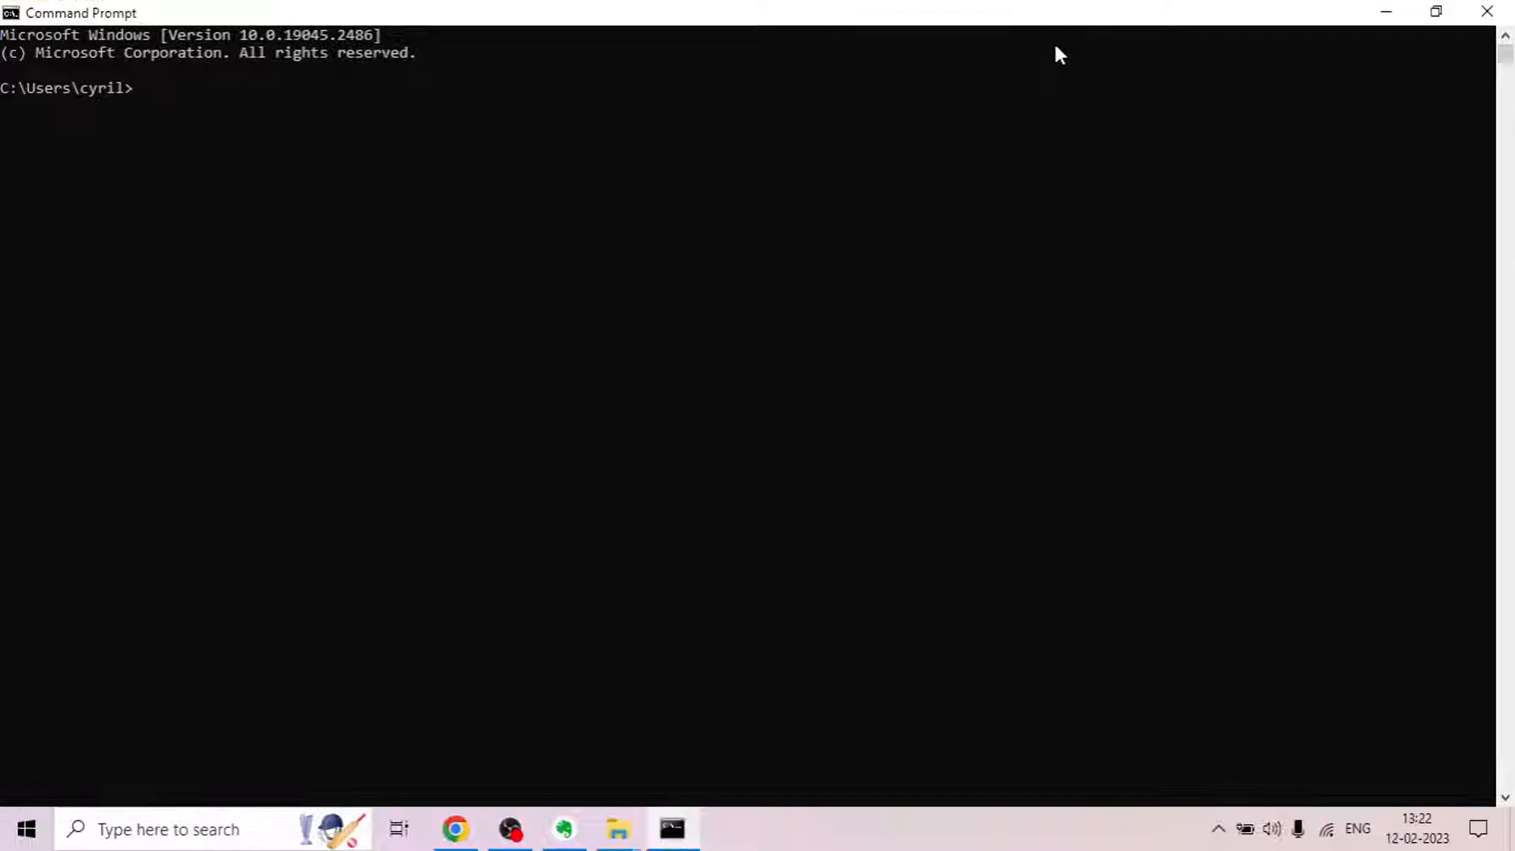
Check the installed Java version with java --version and switch to the Evernote note on configuring Java.
text(java )
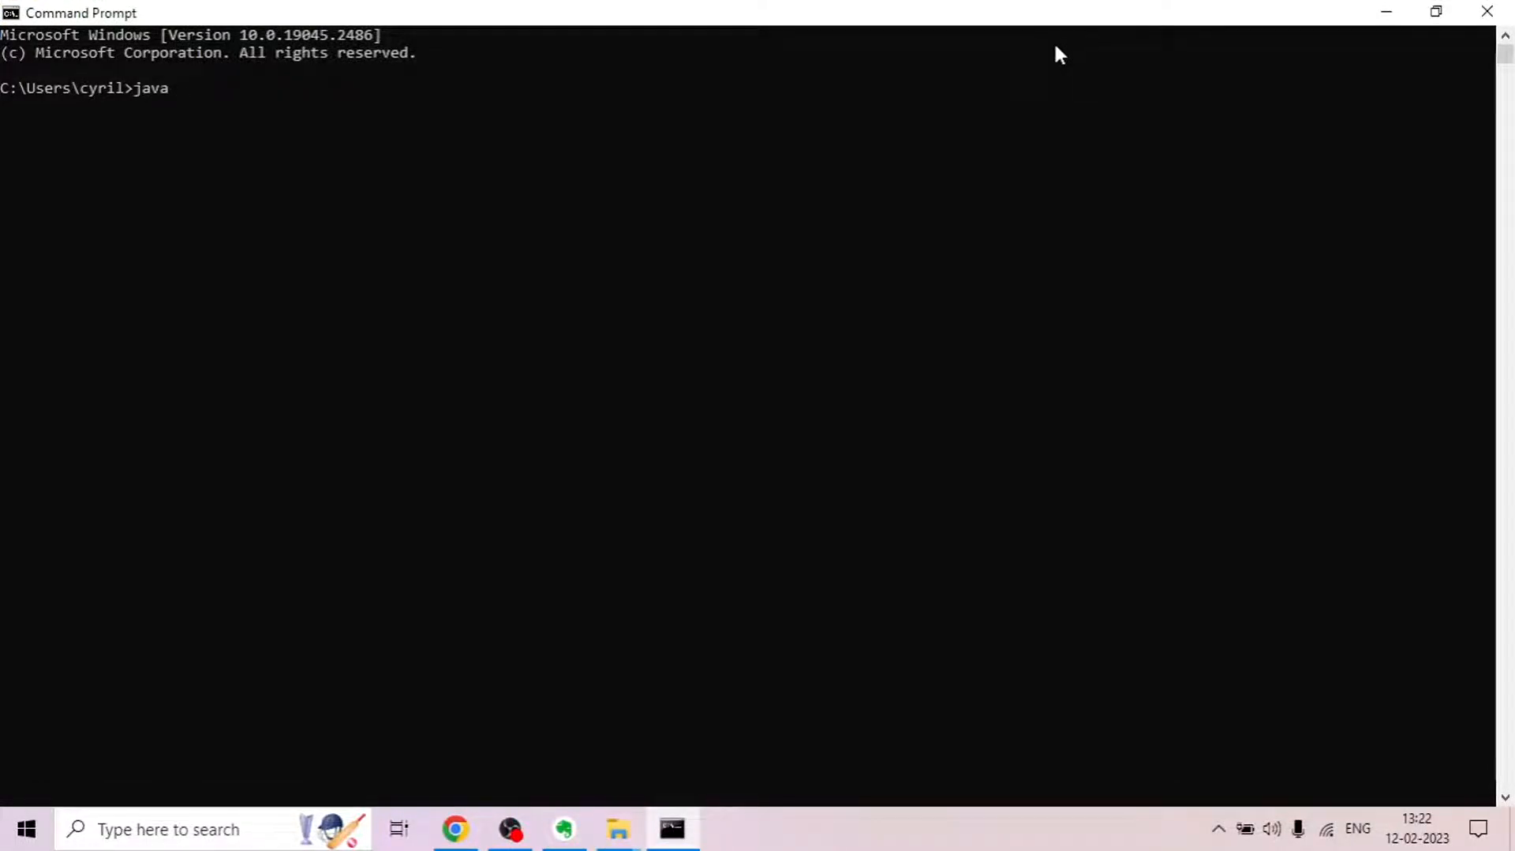
text(--version)
key(Return)
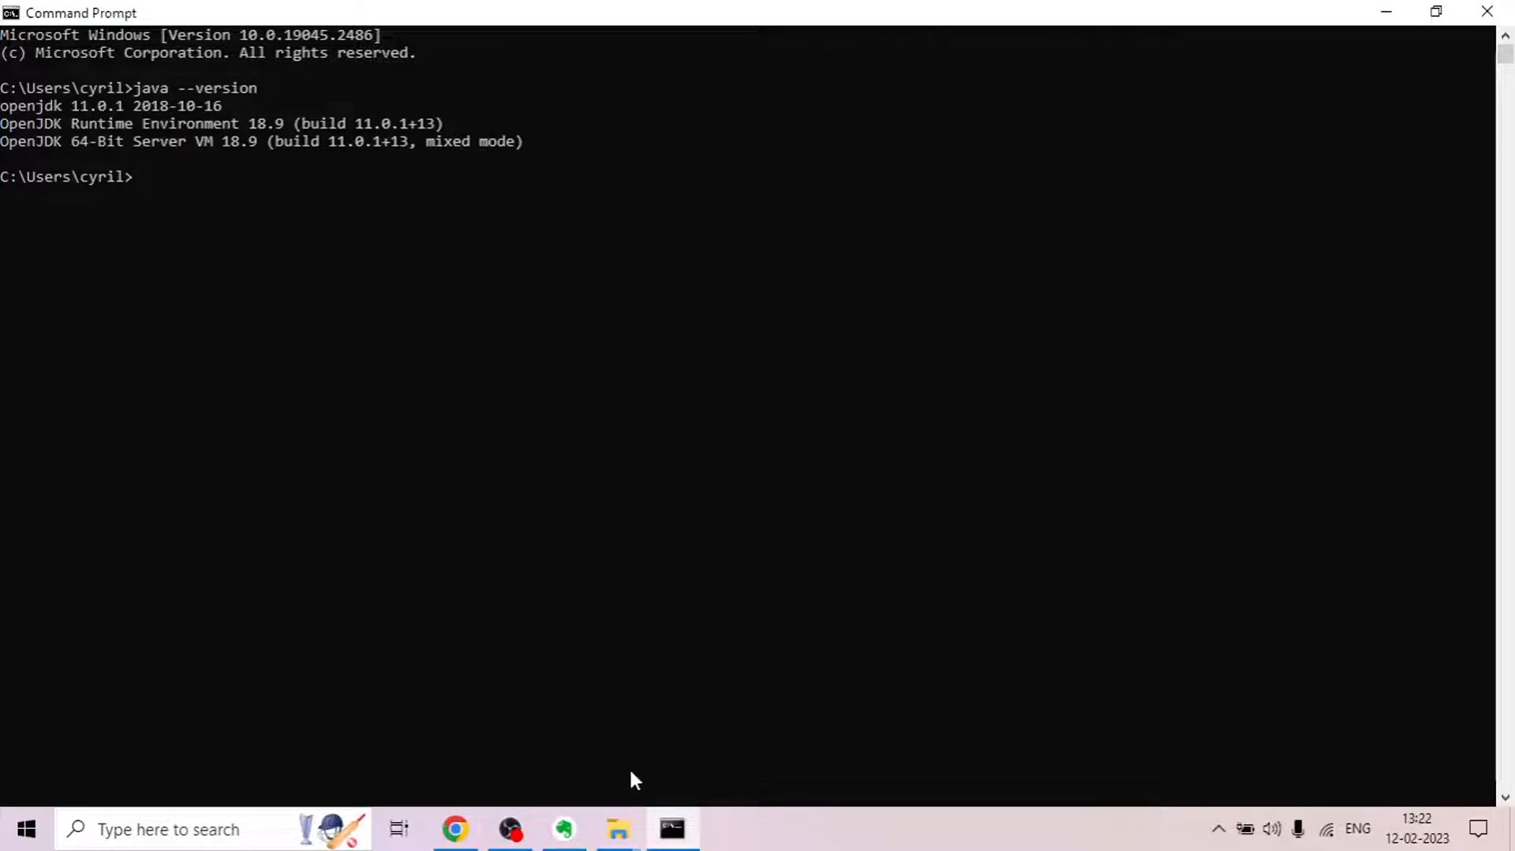
click(569, 837)
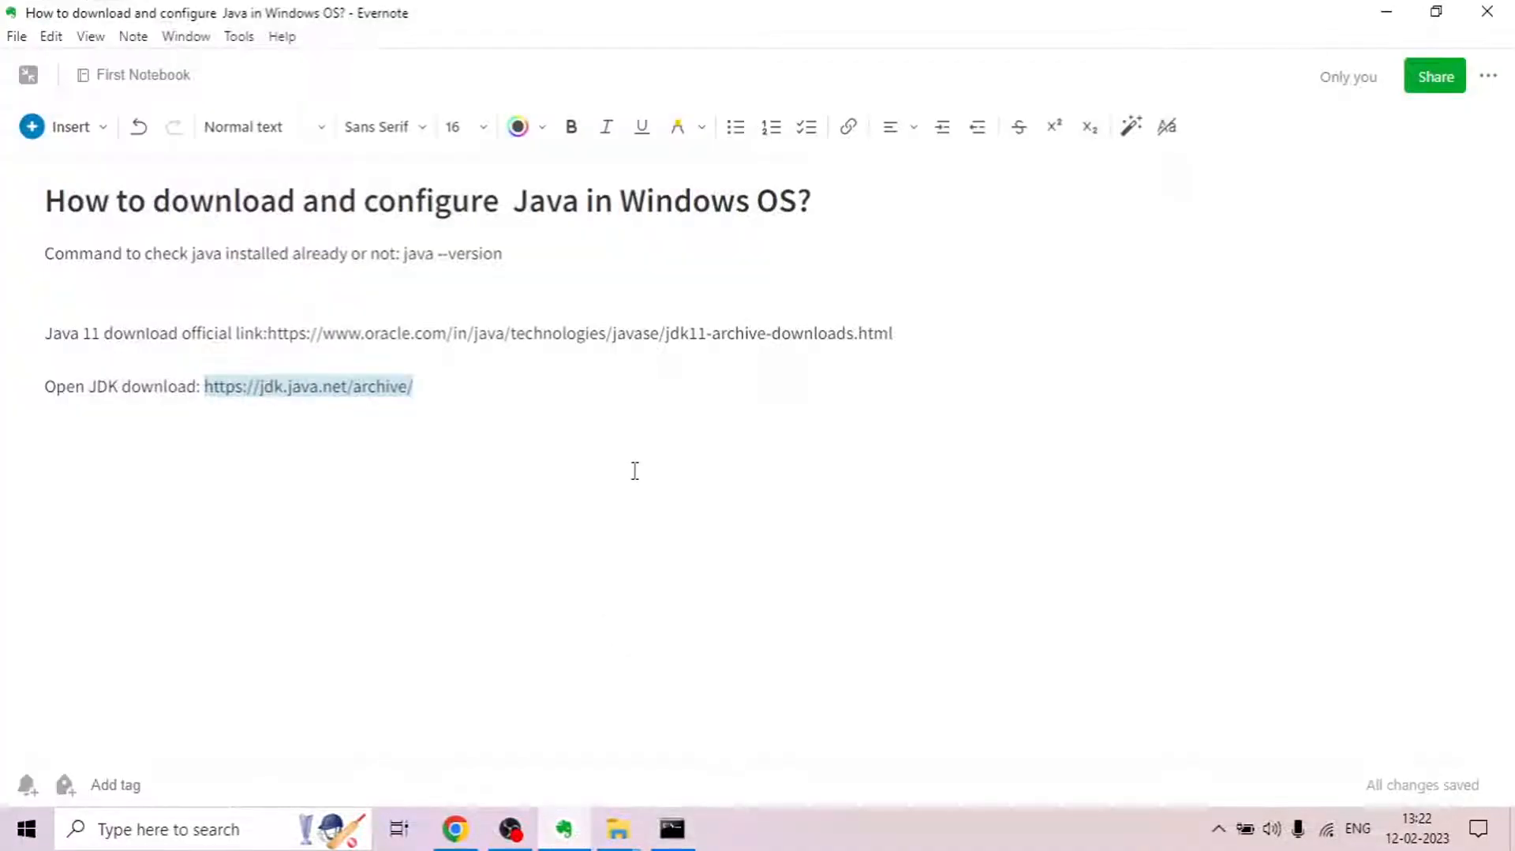